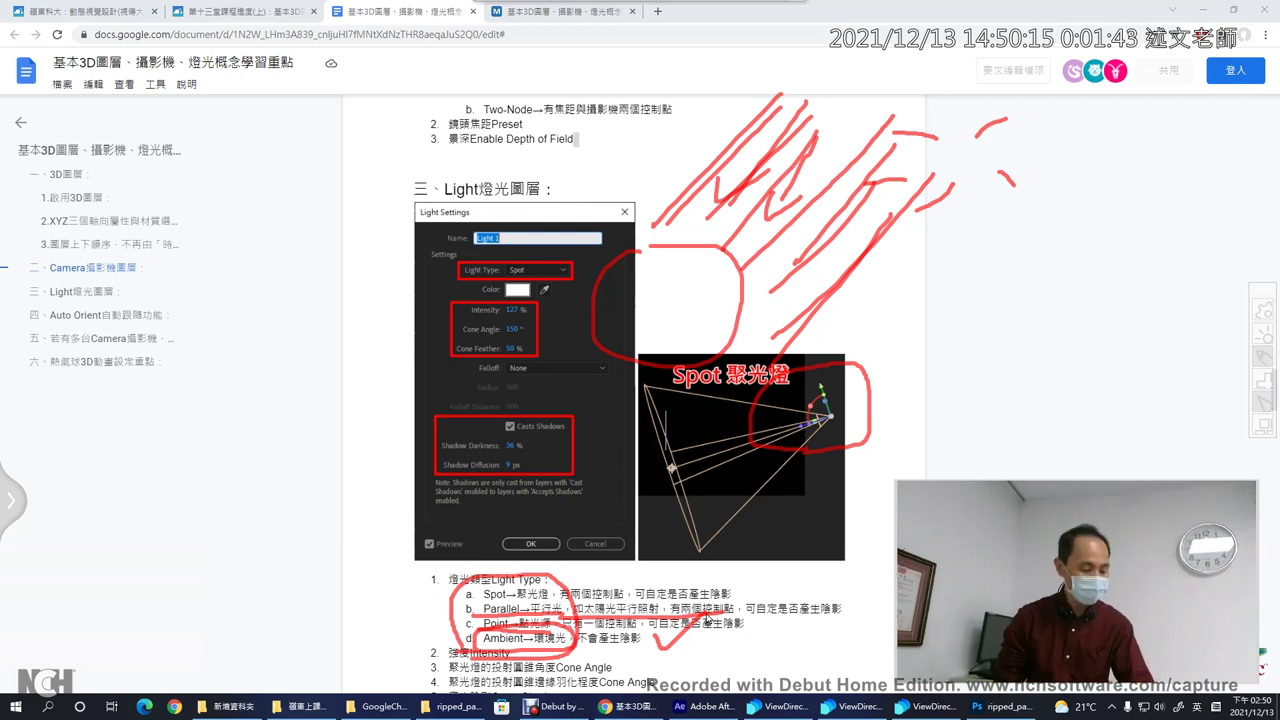
- Switch to After Effects and move Camera 1 in the Top view to about -736, 540, -1882.7, angled toward the paper and tree layers
key("Escape")
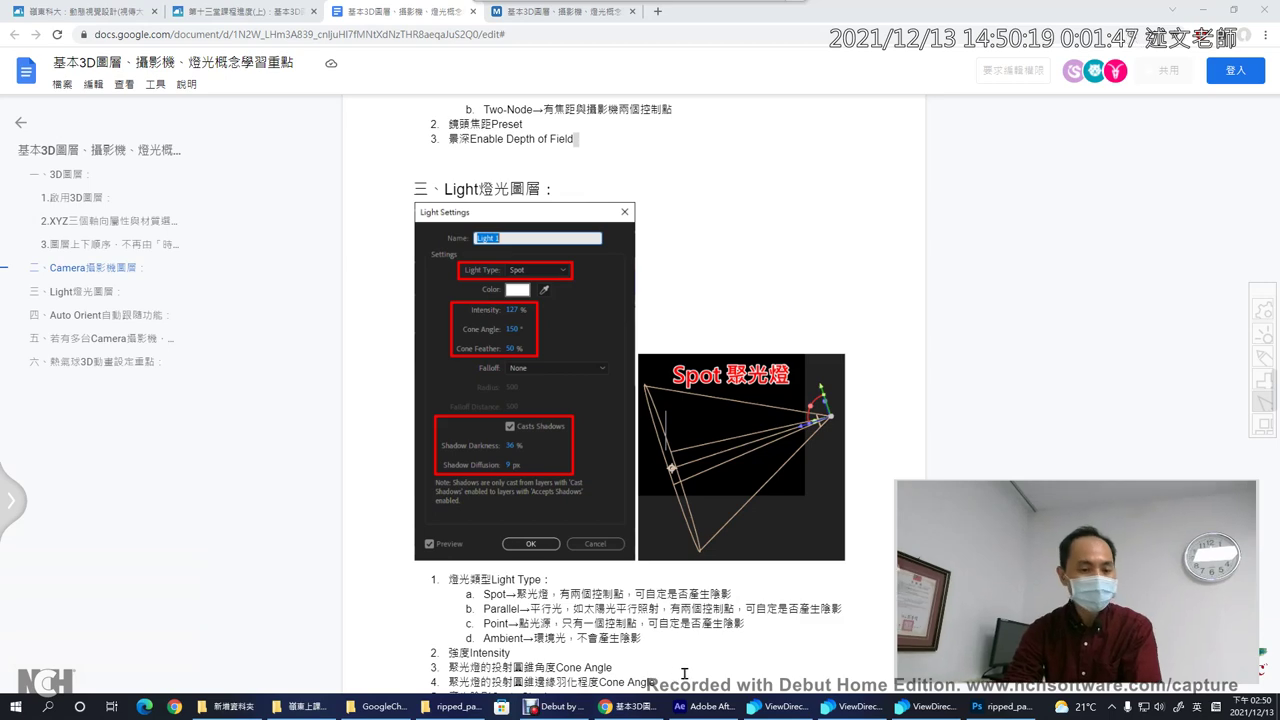
left_click(706, 706)
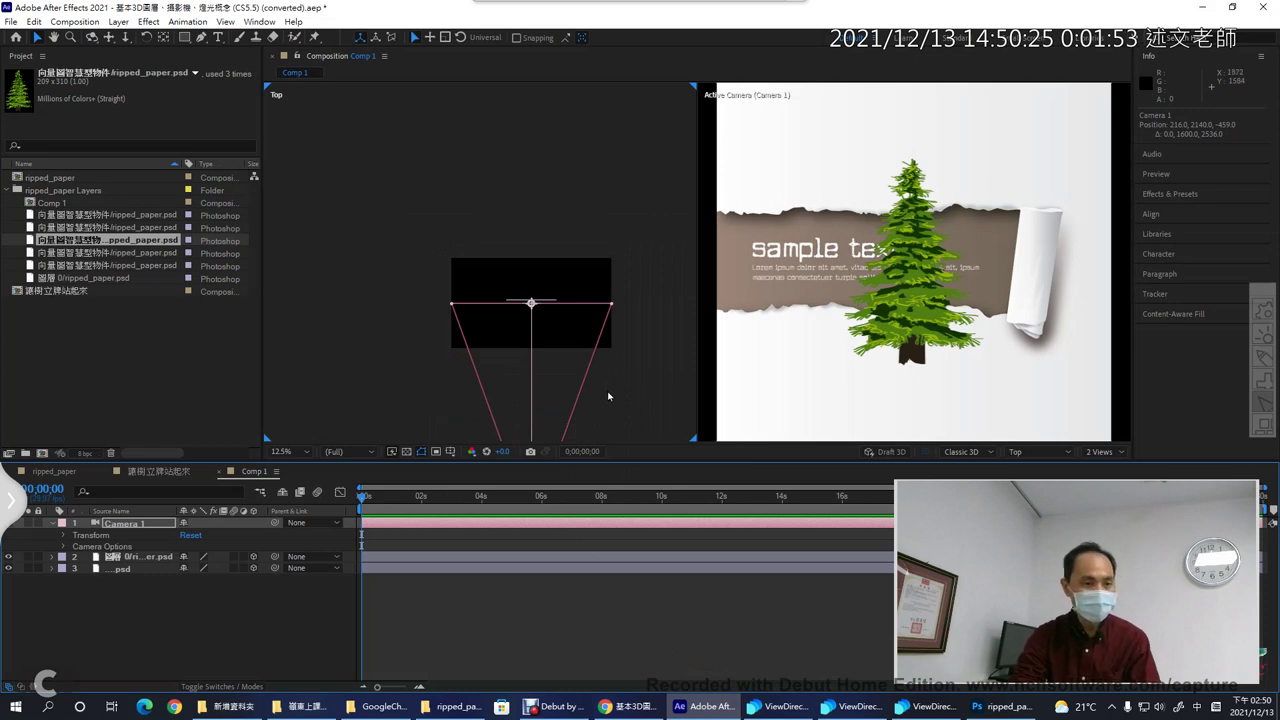
left_click_drag(609, 397, 612, 279)
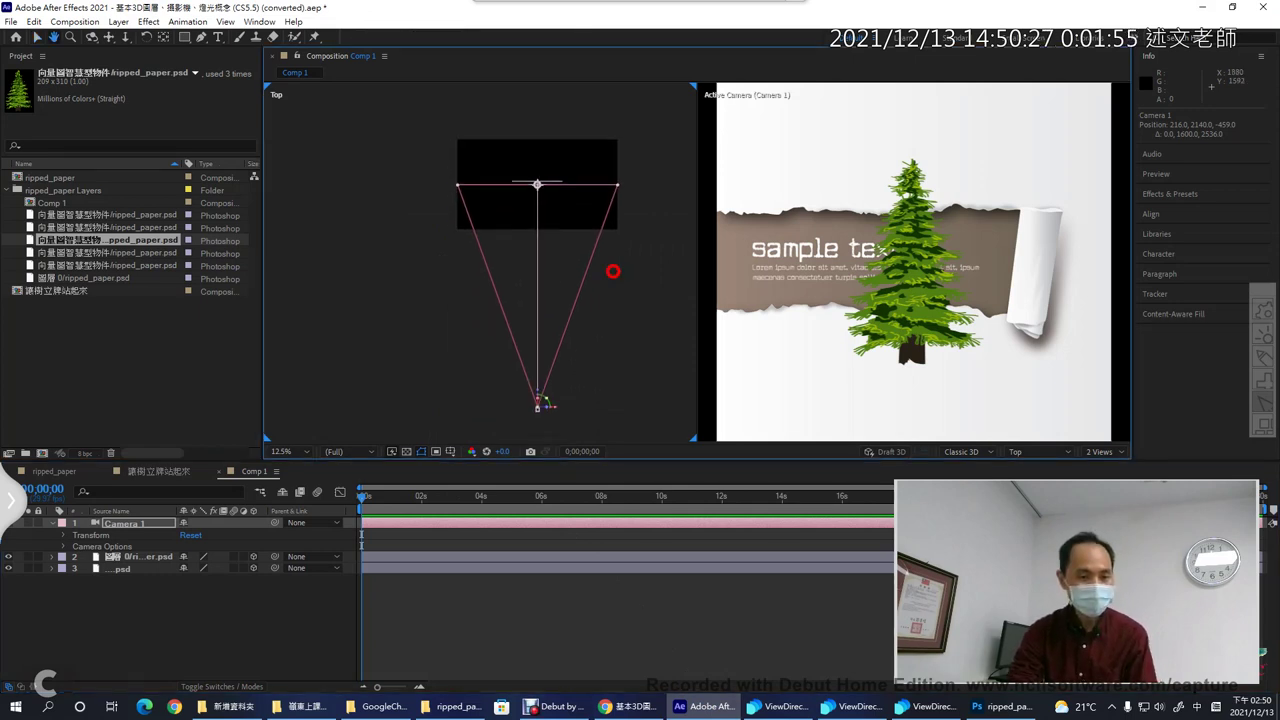
left_click(532, 424)
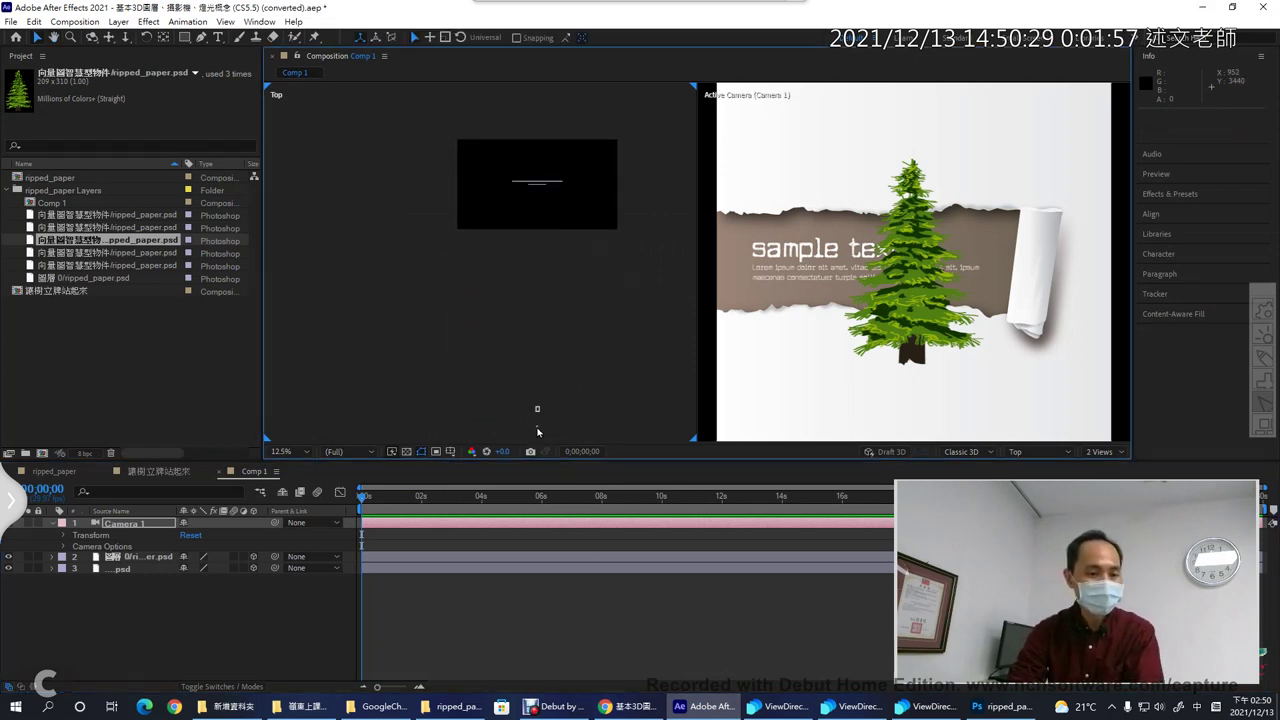
left_click_drag(537, 410, 392, 343)
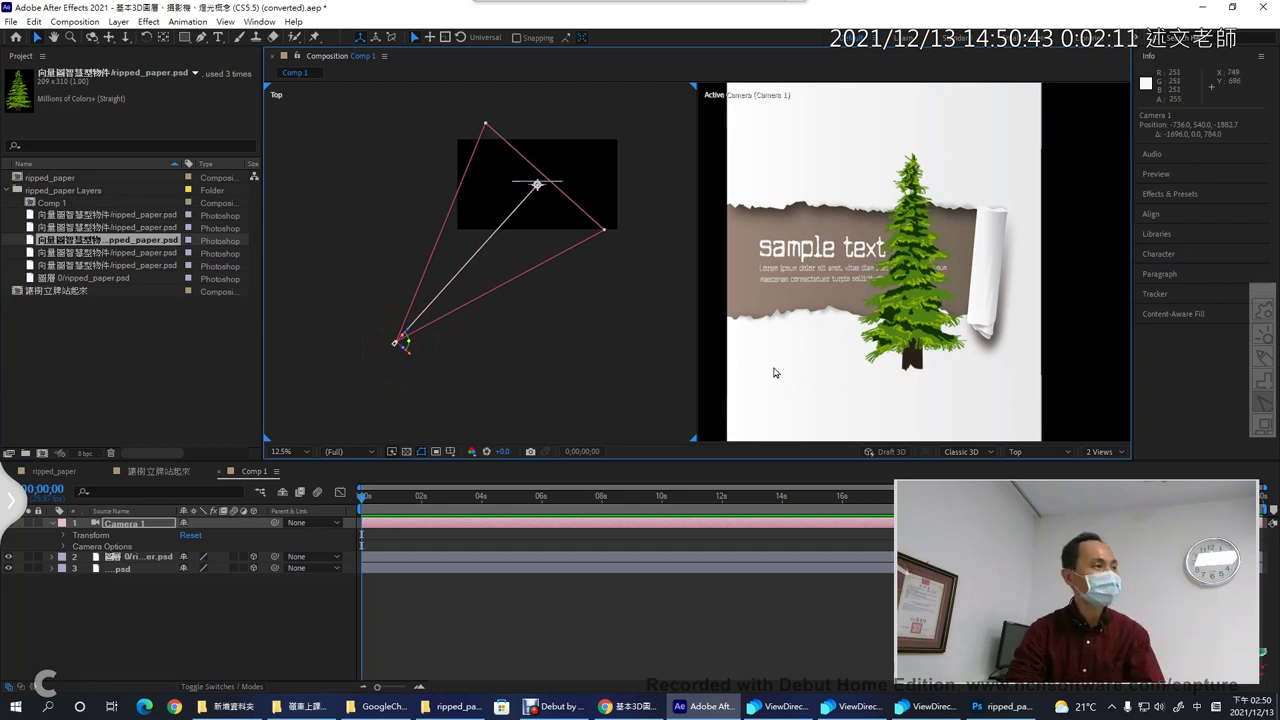
- Start a new light layer in Comp 1 and choose Spot as its light type
left_click(118, 22)
mouse_move(250, 38)
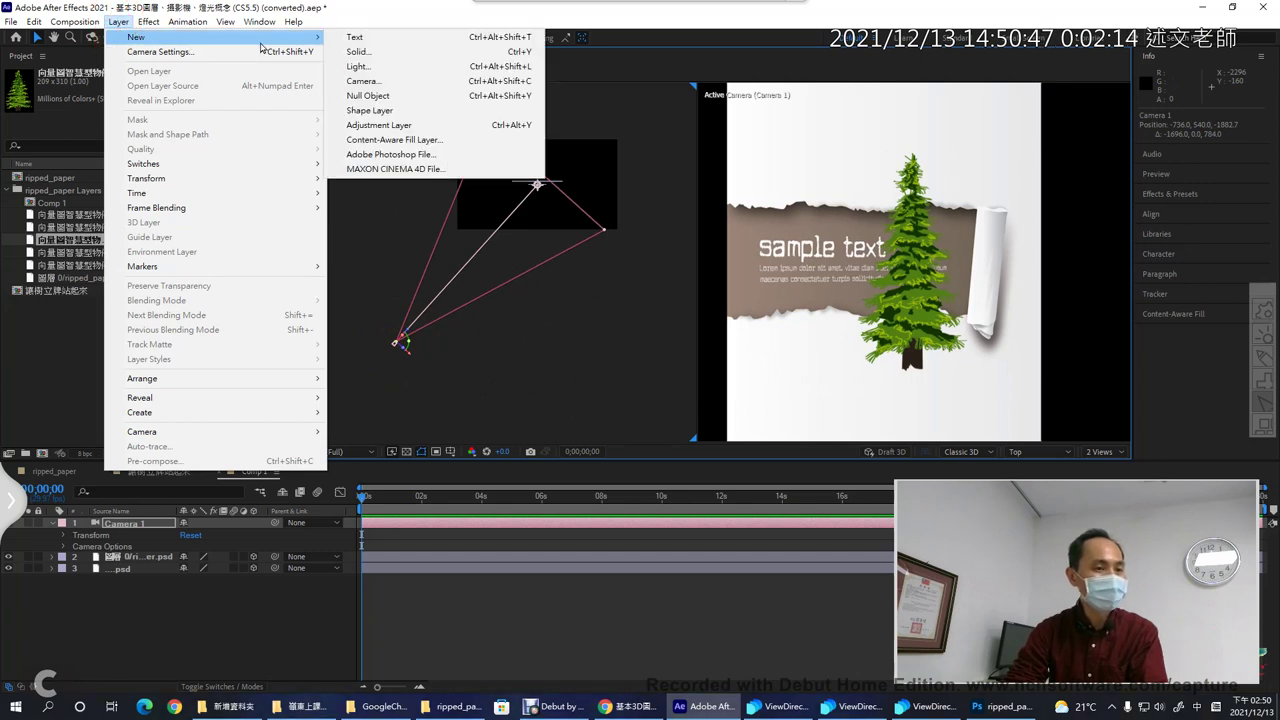
left_click(360, 66)
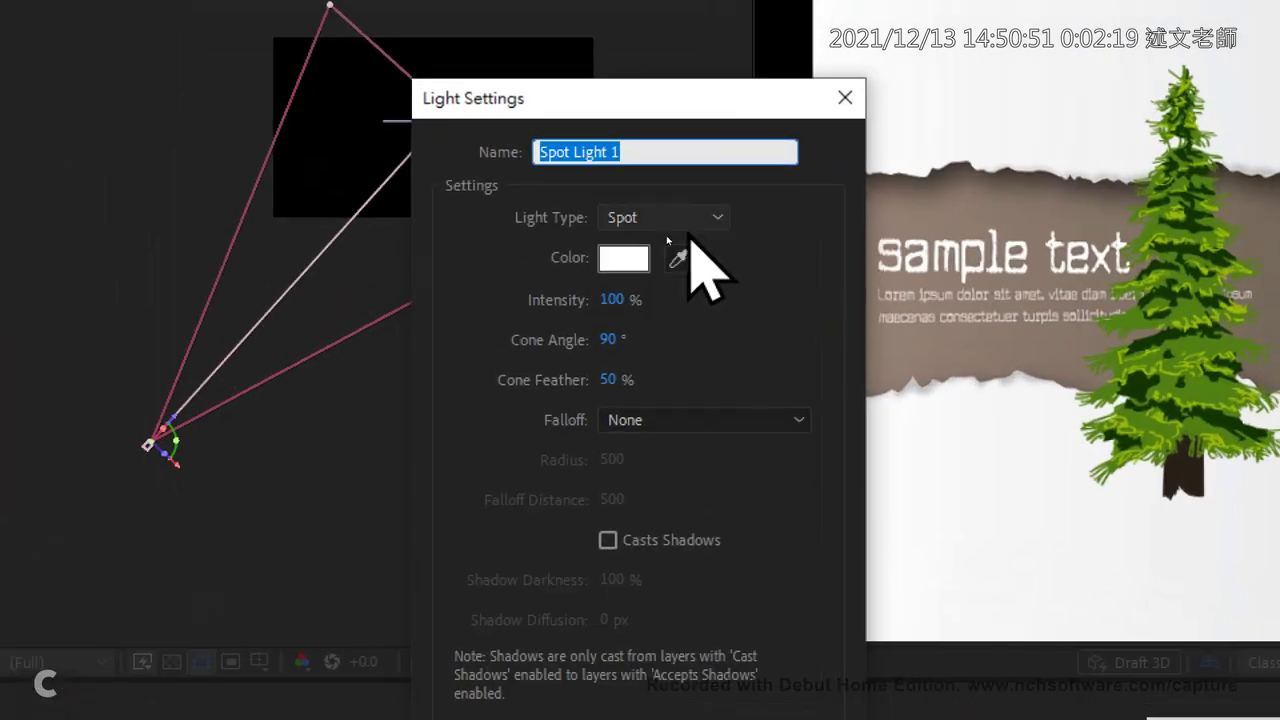
left_click(722, 221)
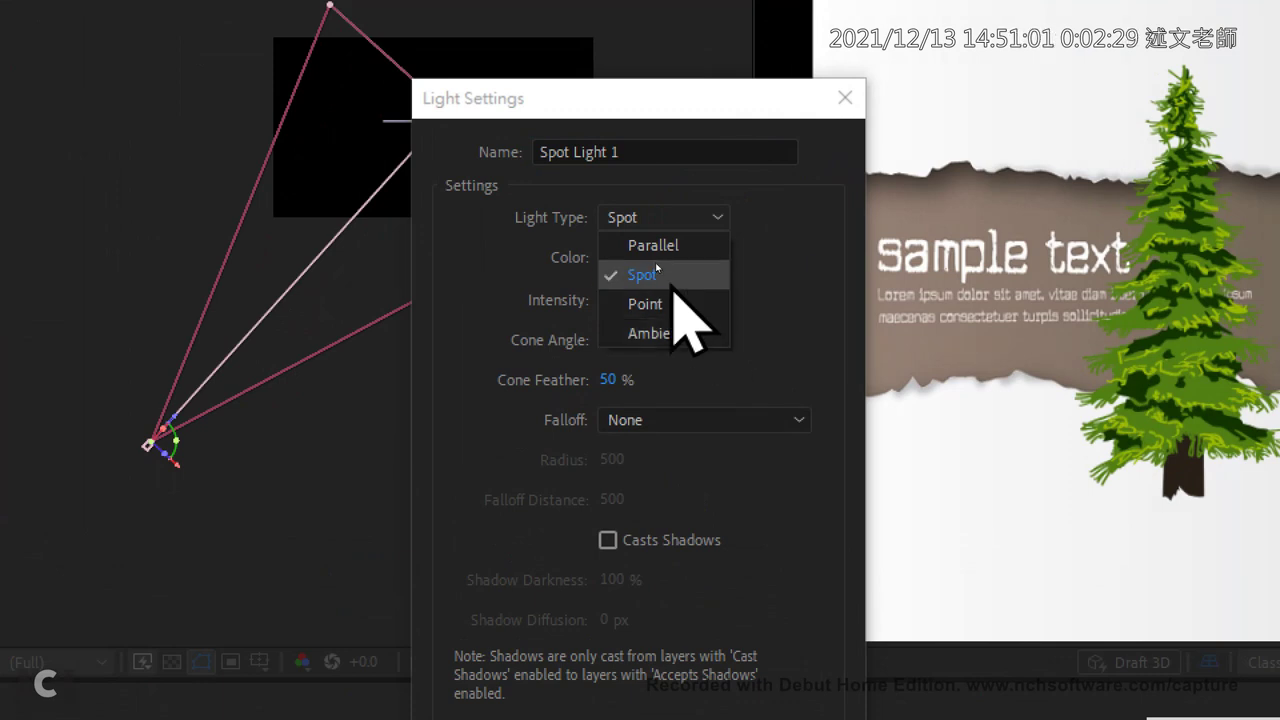
left_click(656, 266)
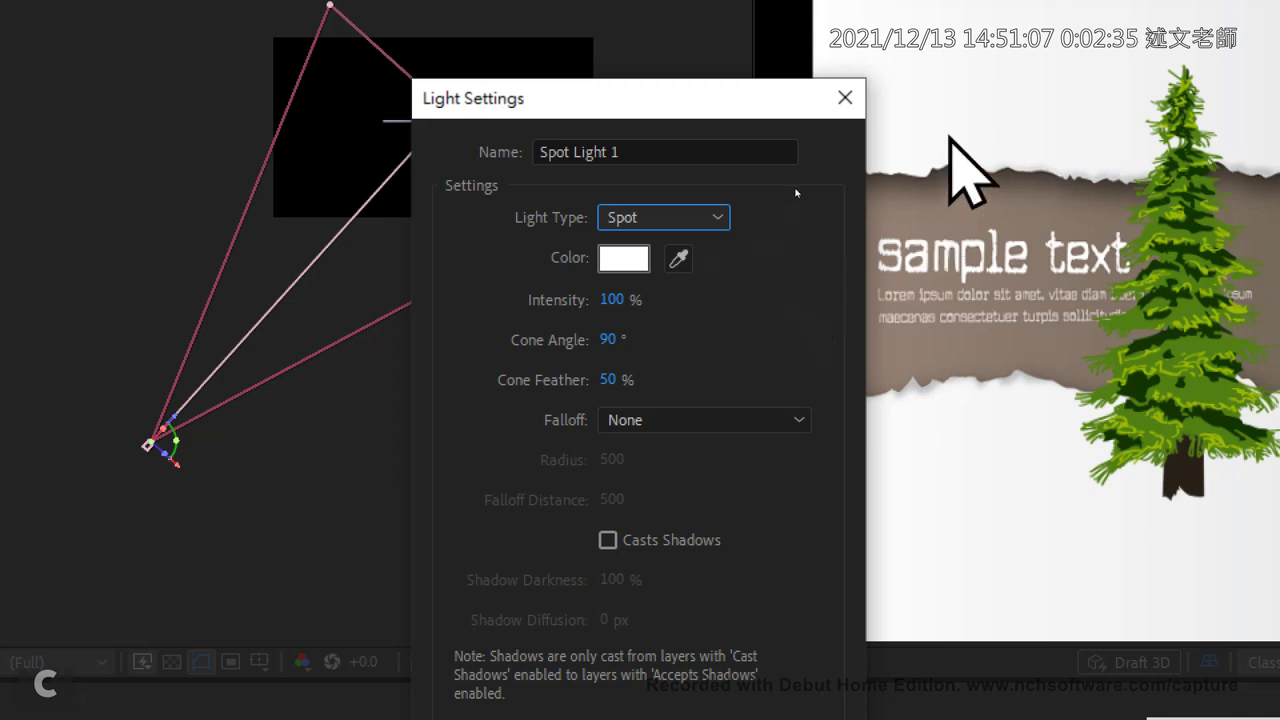
mouse_move(935, 130)
left_mouse_down()
mouse_move(941, 166)
mouse_move(966, 186)
mouse_move(987, 123)
mouse_move(925, 143)
mouse_move(714, 305)
left_mouse_up()
left_click_drag(970, 155, 936, 422)
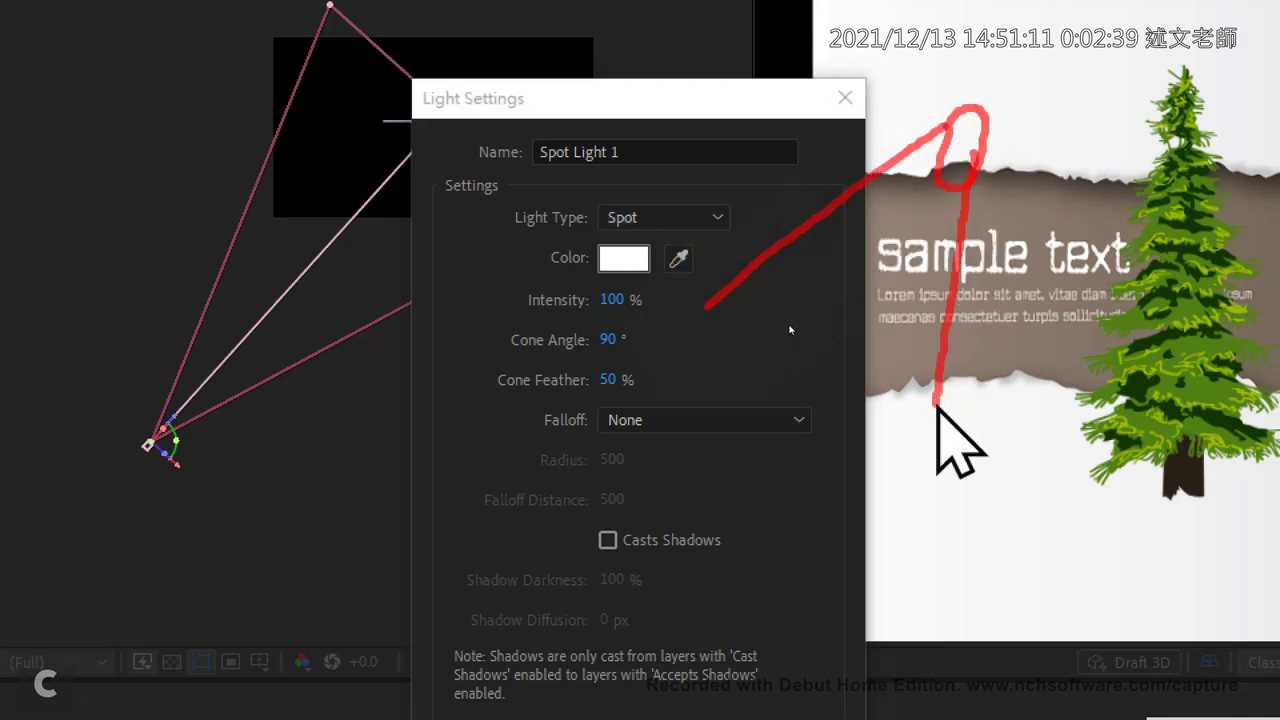
mouse_move(705, 305)
left_mouse_down()
mouse_move(772, 394)
mouse_move(842, 430)
mouse_move(945, 436)
left_mouse_up()
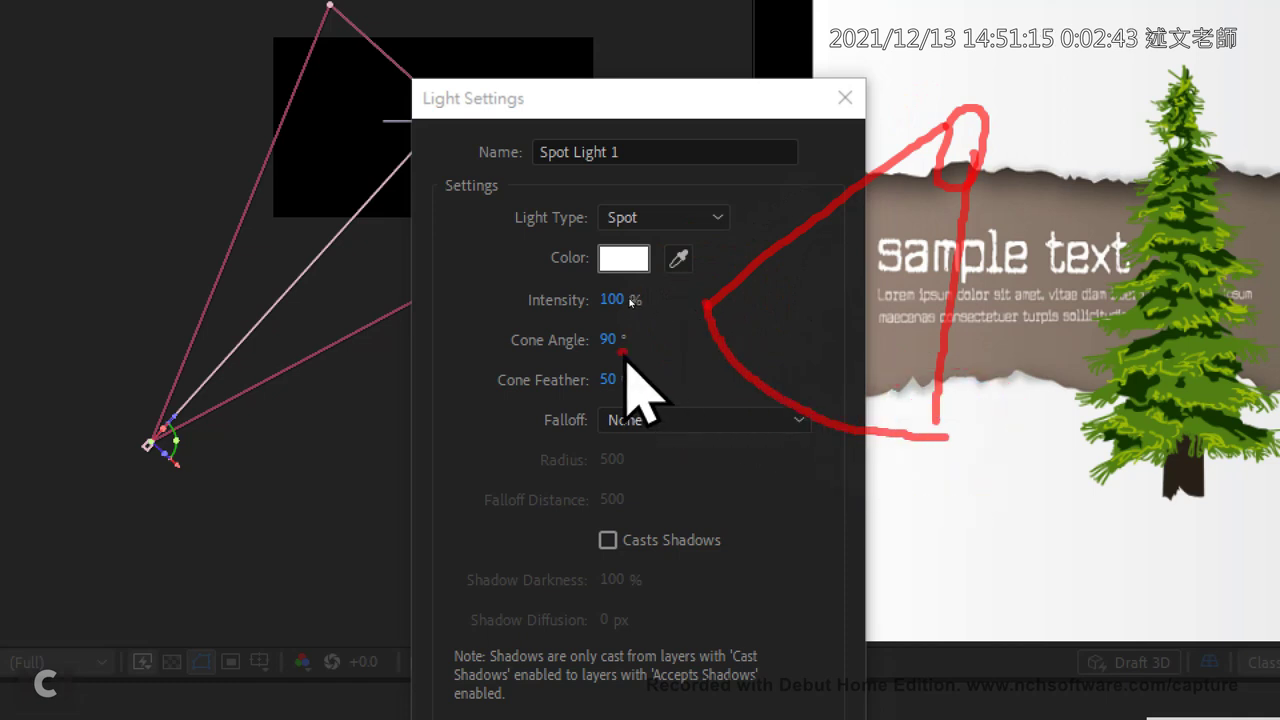
mouse_move(627, 350)
left_mouse_down()
mouse_move(505, 352)
mouse_move(497, 330)
mouse_move(638, 347)
mouse_move(646, 371)
mouse_move(598, 380)
left_mouse_up()
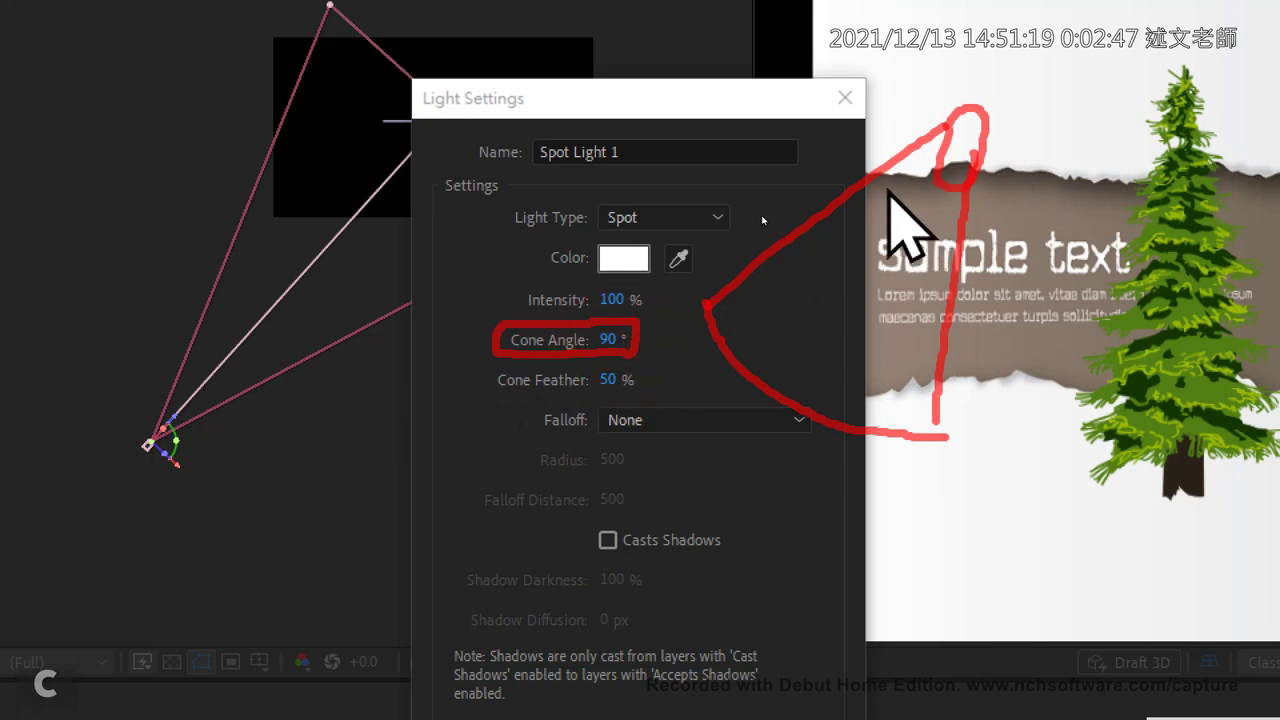
left_click(945, 230)
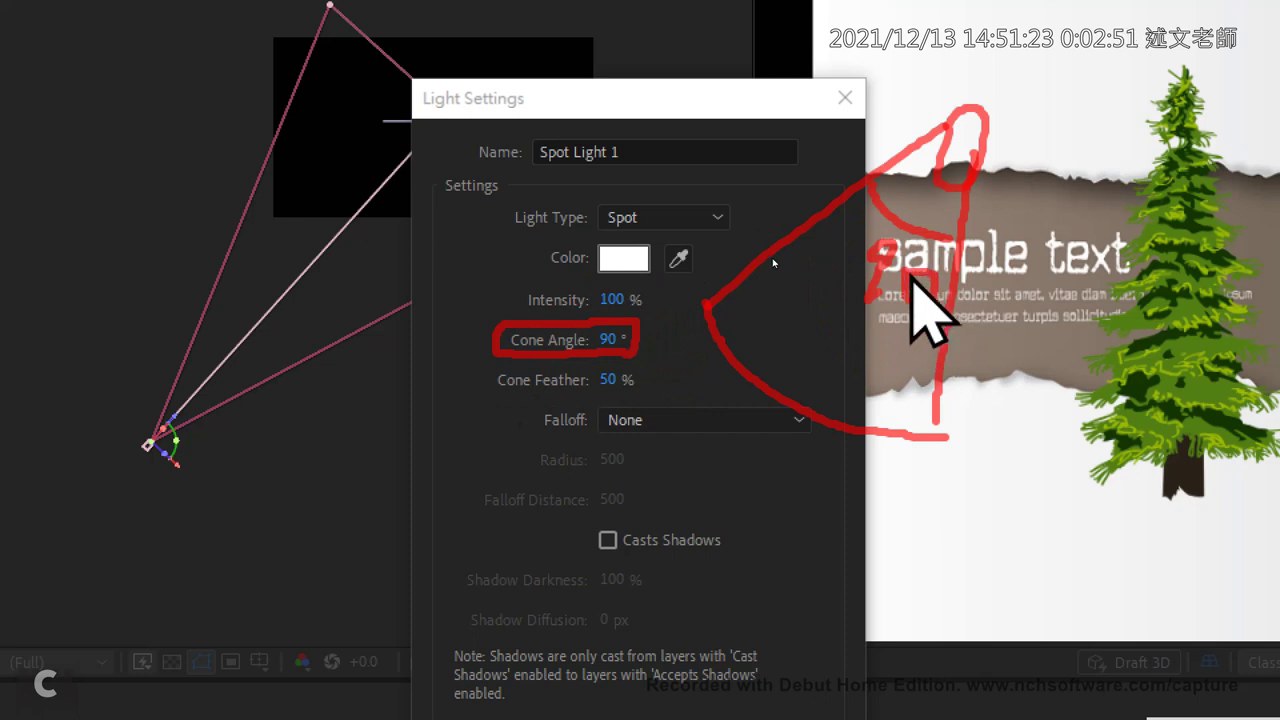
left_click_drag(504, 300, 520, 300)
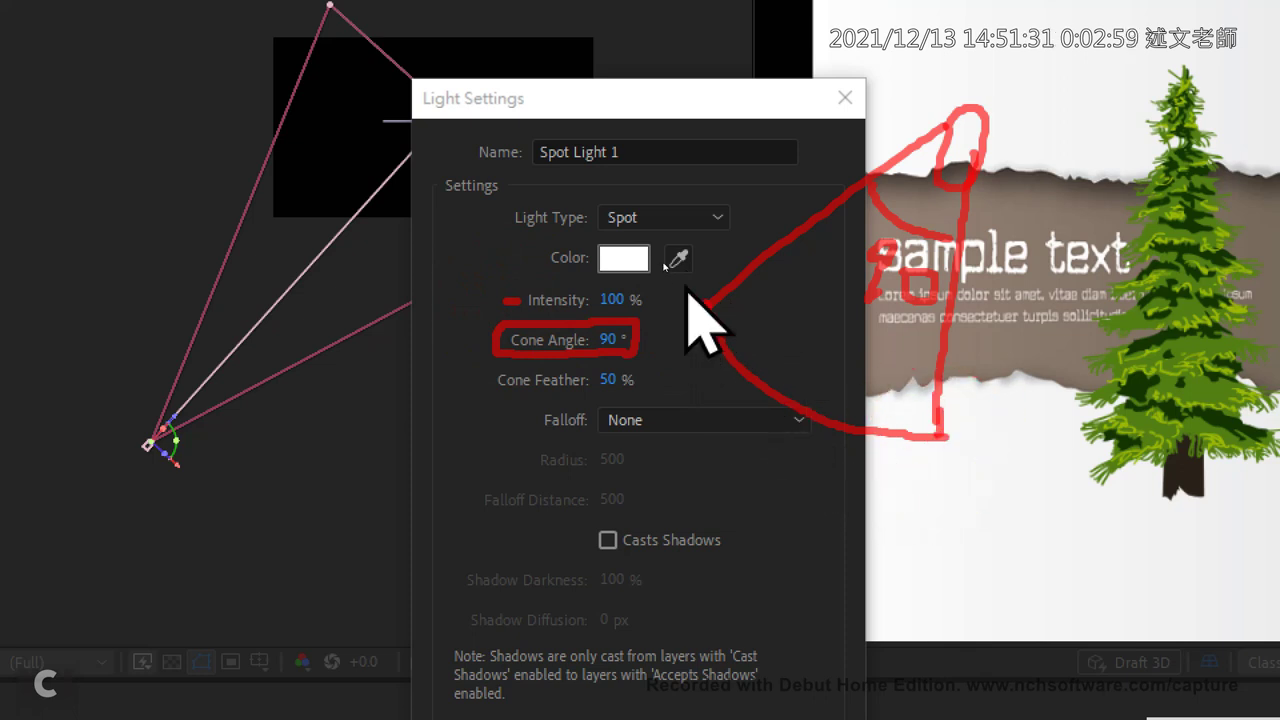
mouse_move(708, 304)
left_mouse_down()
mouse_move(776, 296)
mouse_move(876, 294)
left_mouse_up()
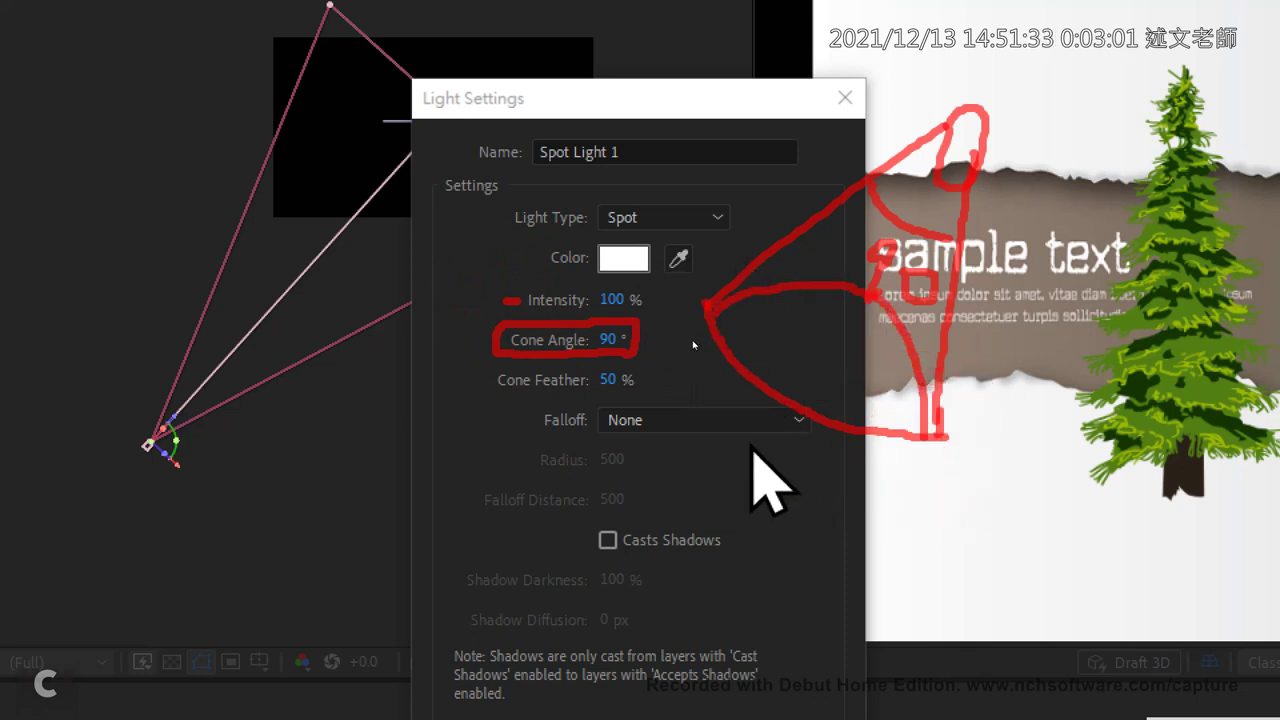
mouse_move(705, 377)
left_mouse_down()
mouse_move(684, 442)
mouse_move(740, 458)
left_mouse_up()
left_click_drag(818, 450, 820, 500)
mouse_move(886, 490)
left_mouse_down()
mouse_move(900, 524)
mouse_move(981, 508)
left_mouse_up()
left_click_drag(996, 430, 1058, 446)
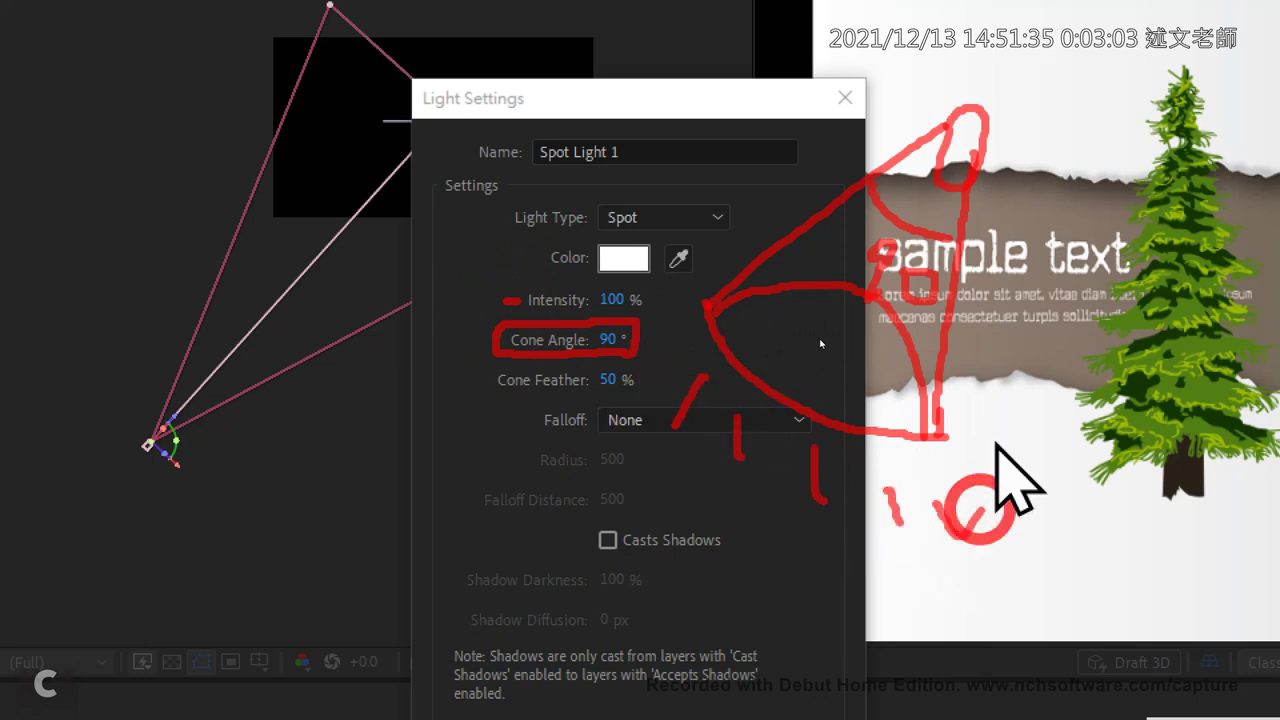
left_click_drag(1030, 513, 1070, 530)
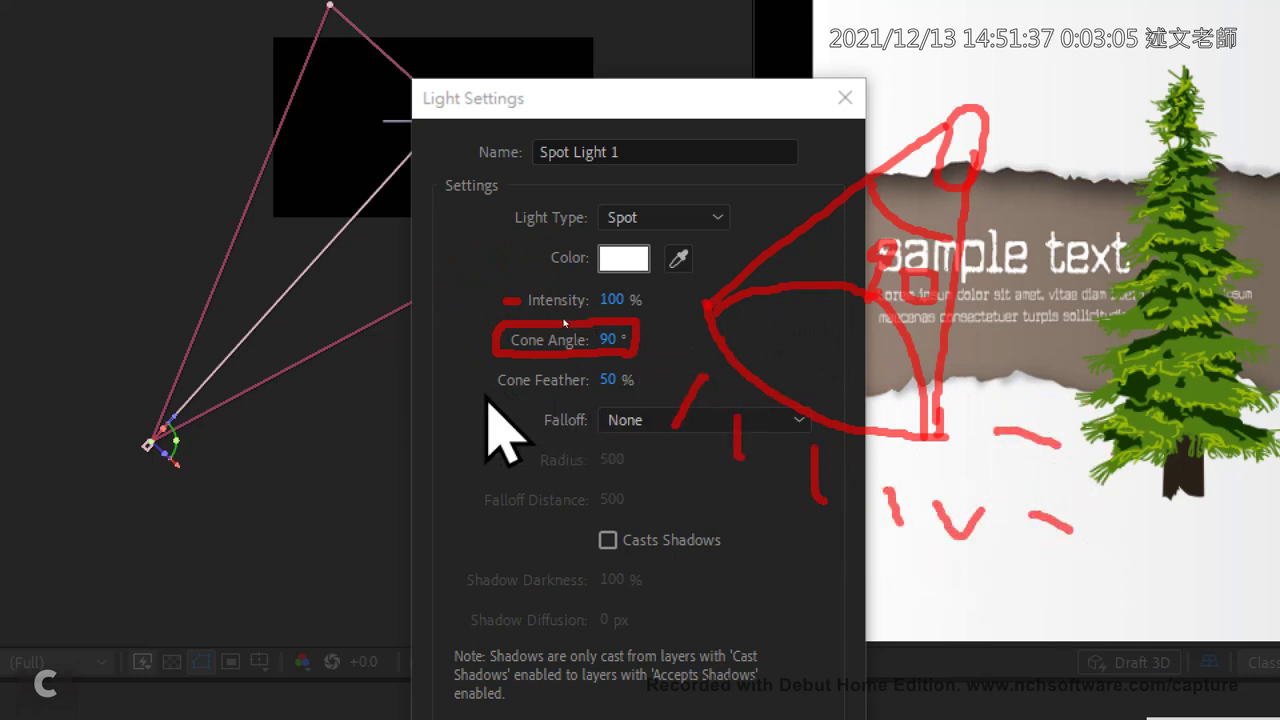
left_click_drag(484, 392, 629, 392)
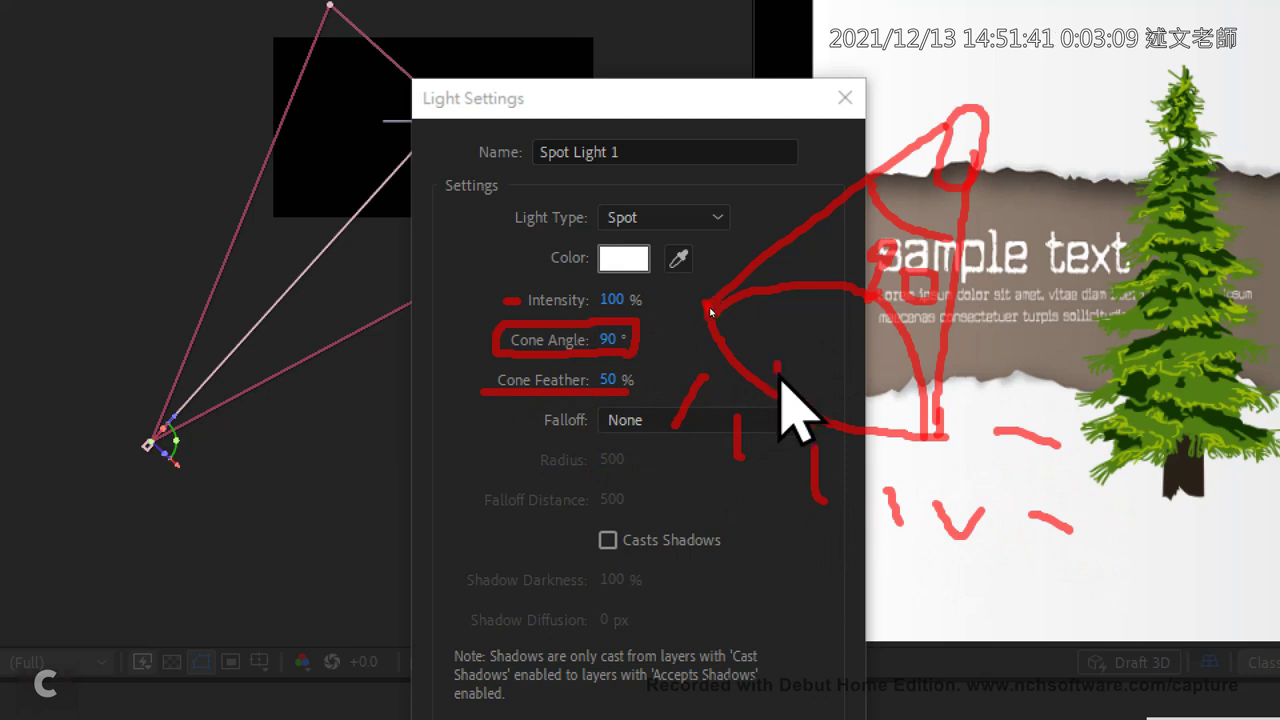
mouse_move(771, 417)
left_mouse_down()
mouse_move(670, 429)
mouse_move(775, 496)
mouse_move(901, 543)
mouse_move(1030, 548)
left_mouse_up()
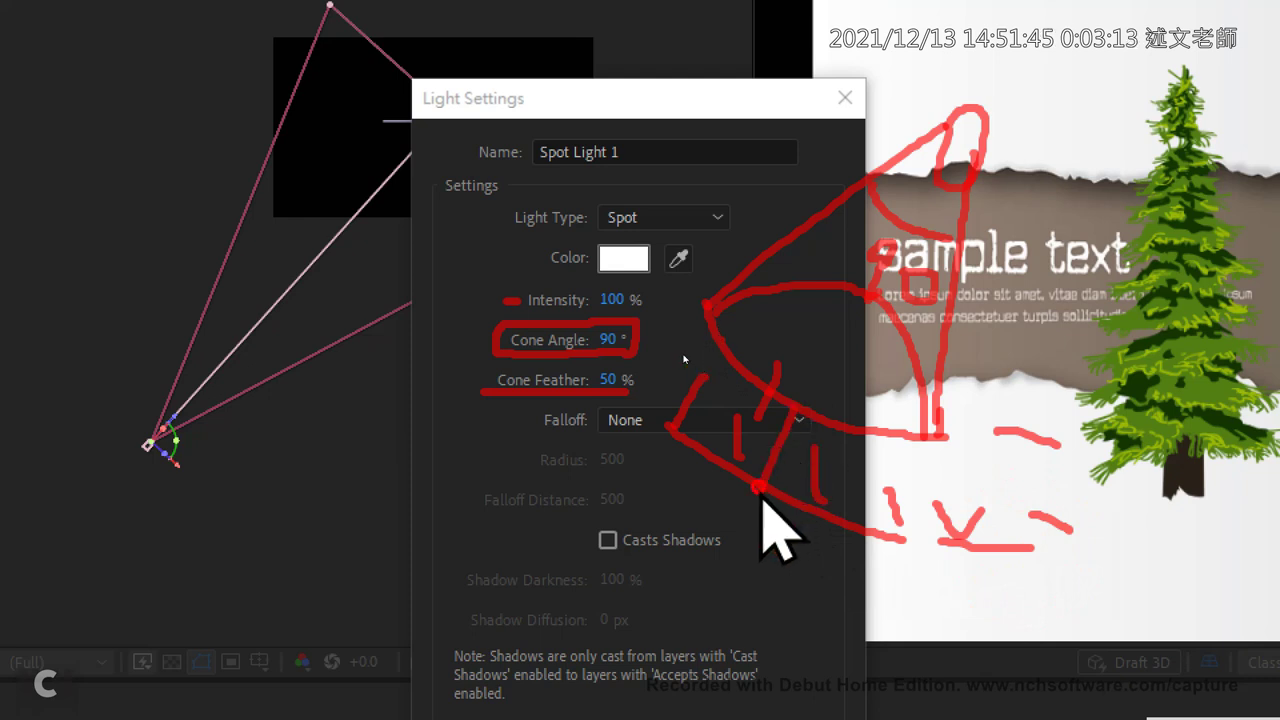
mouse_move(609, 403)
left_mouse_down()
mouse_move(596, 372)
mouse_move(630, 359)
mouse_move(643, 405)
left_mouse_up()
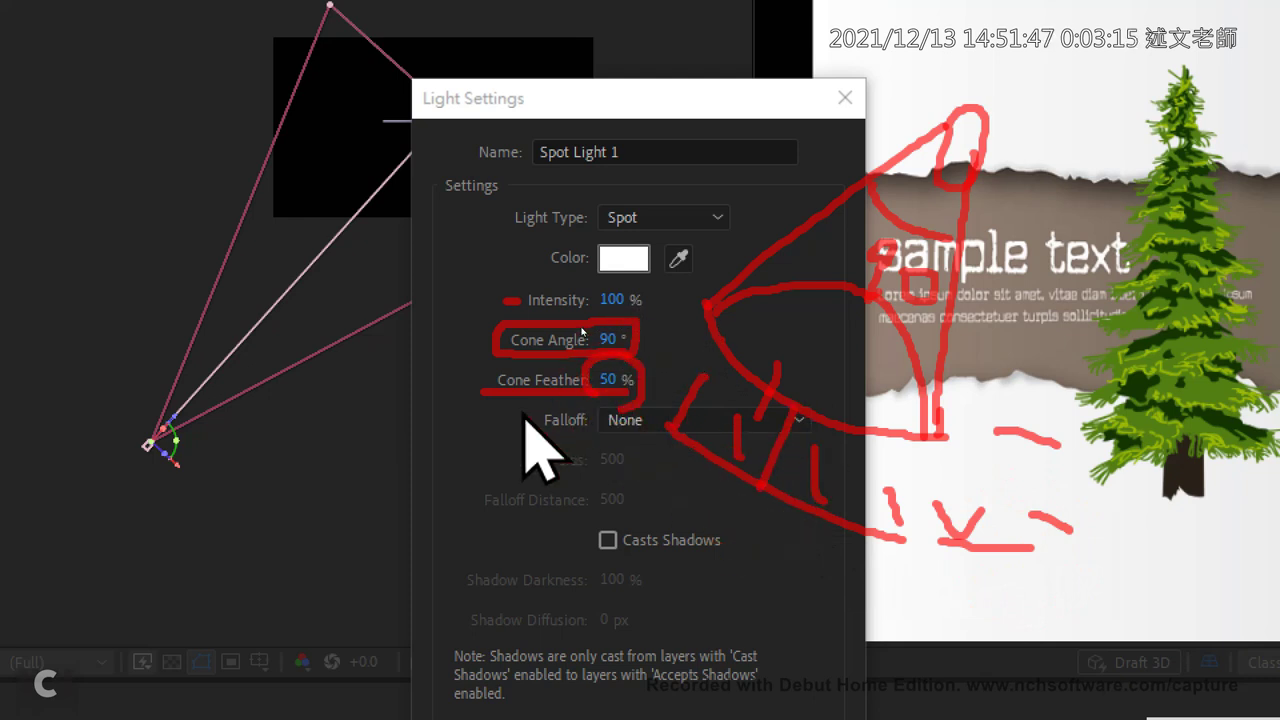
left_click_drag(447, 445, 494, 504)
mouse_move(443, 460)
left_mouse_down()
mouse_move(451, 480)
mouse_move(529, 443)
mouse_move(557, 509)
mouse_move(518, 450)
mouse_move(505, 475)
mouse_move(600, 470)
left_mouse_up()
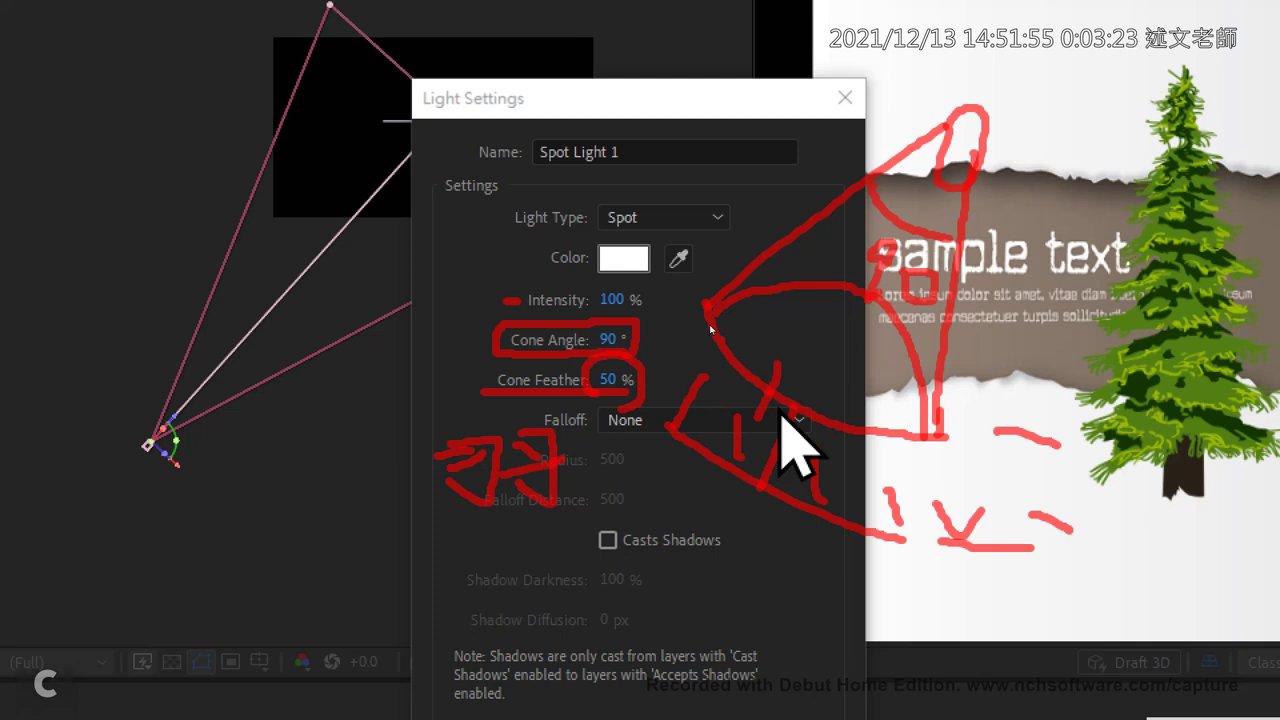
mouse_move(780, 413)
left_mouse_down()
mouse_move(746, 477)
mouse_move(803, 423)
mouse_move(760, 497)
mouse_move(826, 486)
mouse_move(851, 529)
left_mouse_up()
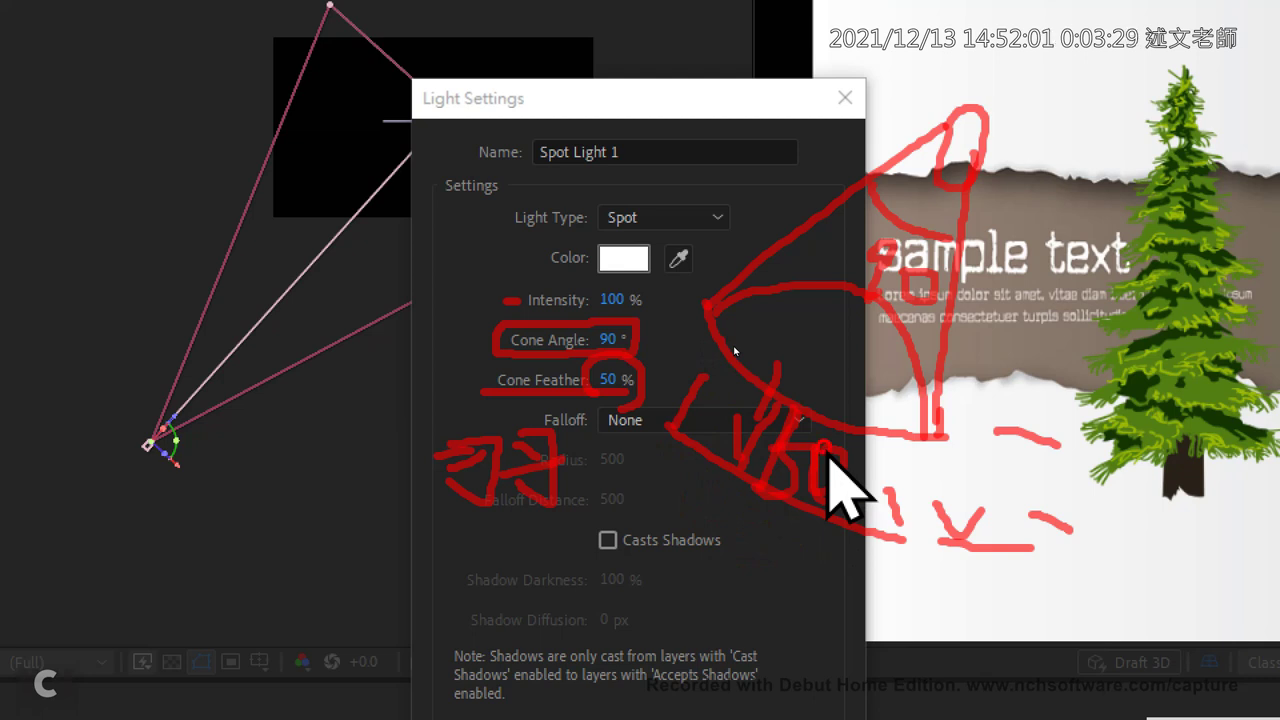
mouse_move(575, 560)
left_mouse_down()
mouse_move(622, 498)
mouse_move(743, 510)
mouse_move(757, 550)
mouse_move(670, 582)
mouse_move(578, 570)
left_mouse_up()
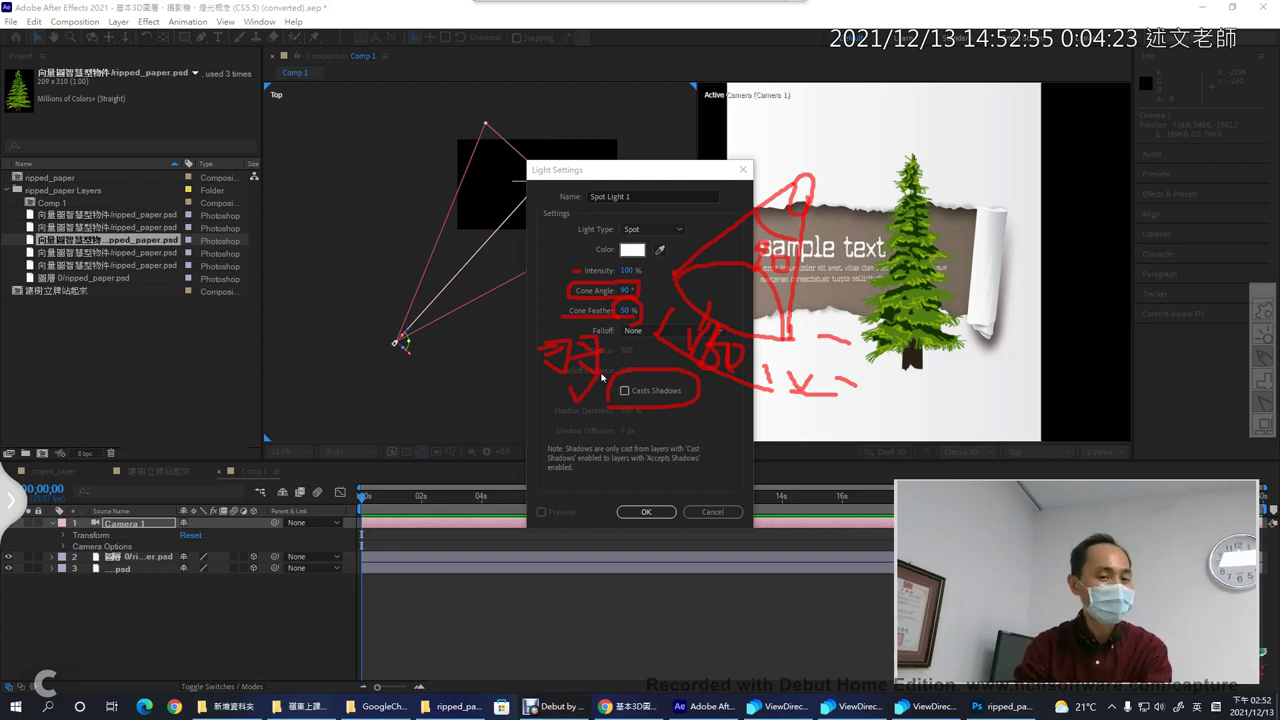
key("Escape")
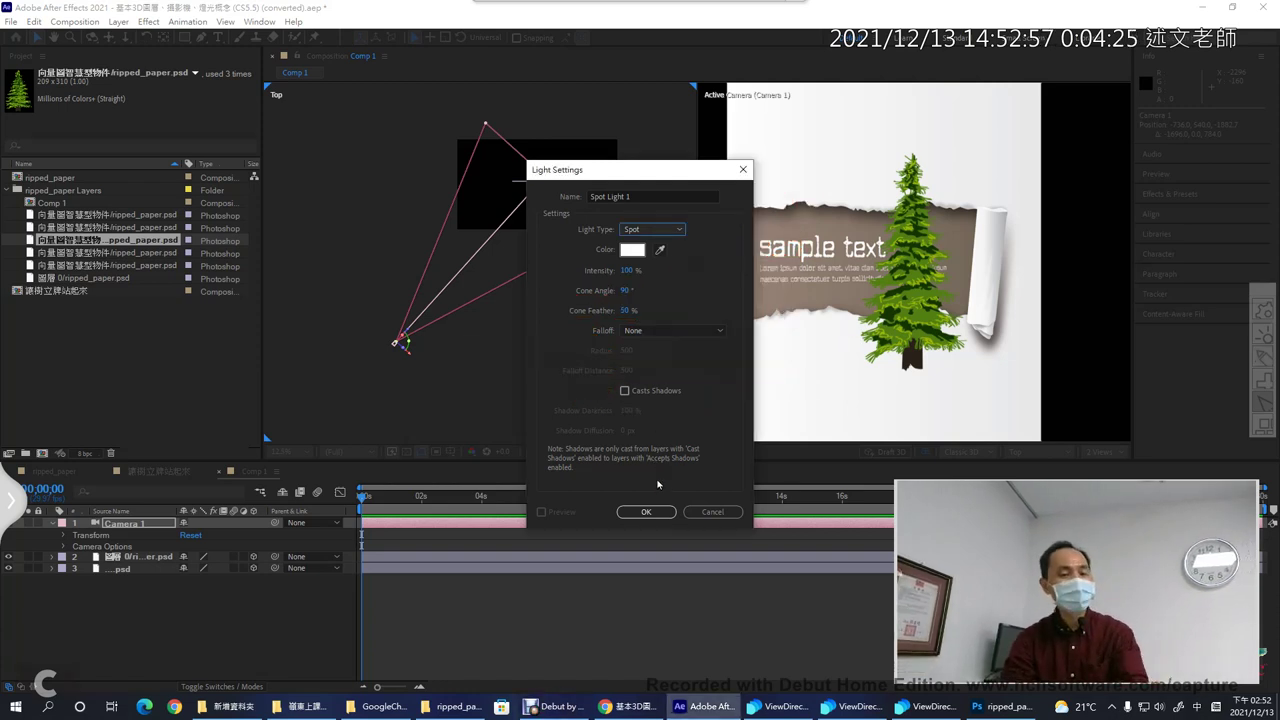
- Create the white spot light with 100% intensity, 90° cone angle, 50% cone feather, no falloff and shadow casting off
left_click(652, 511)
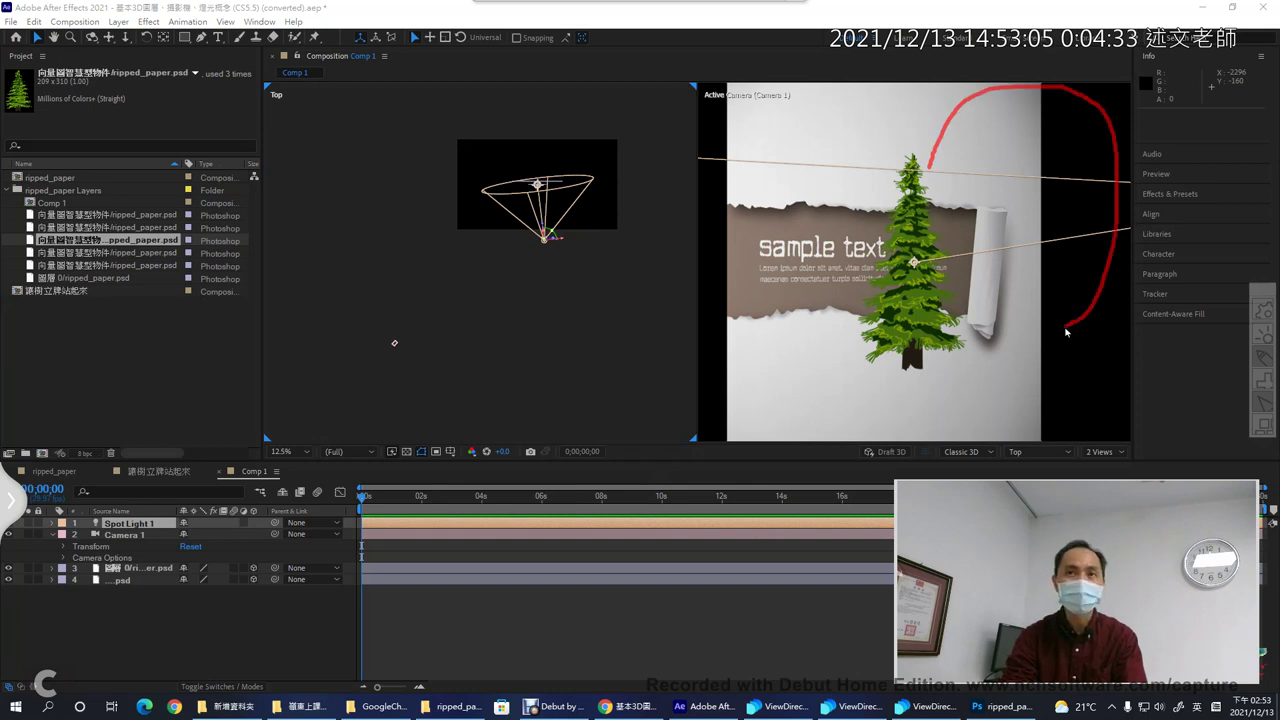
left_click(945, 187)
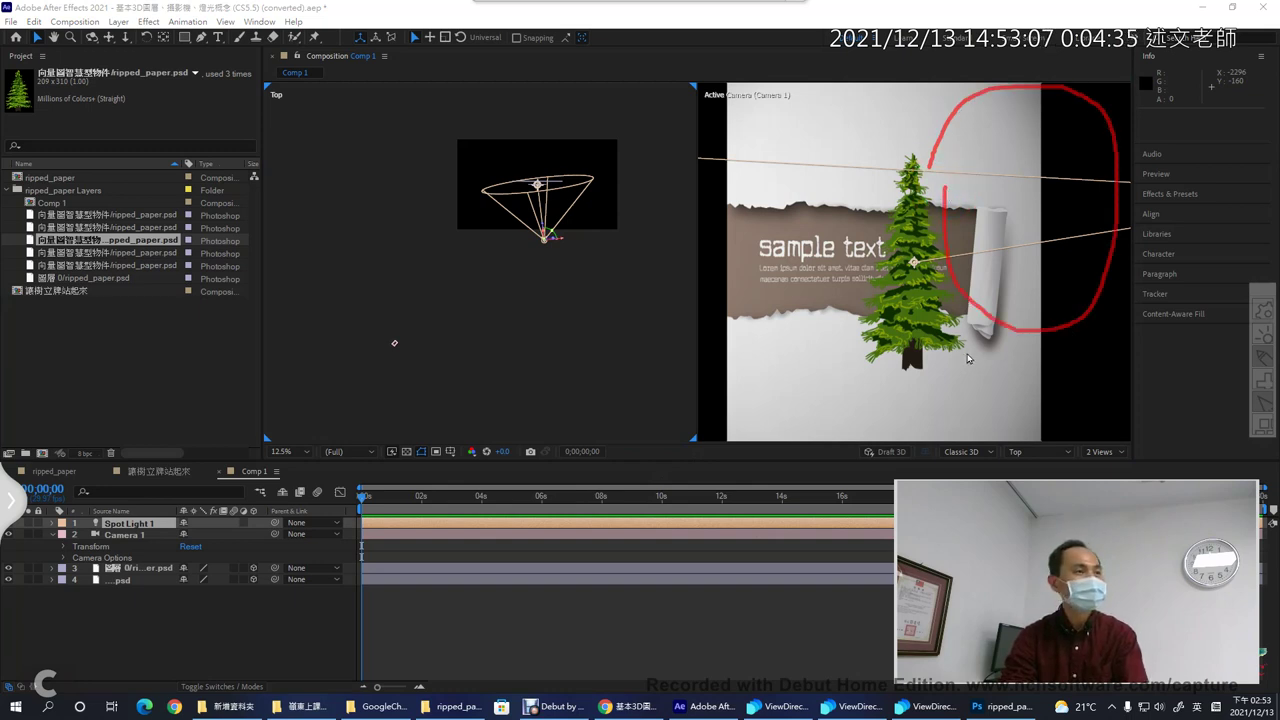
key("Escape")
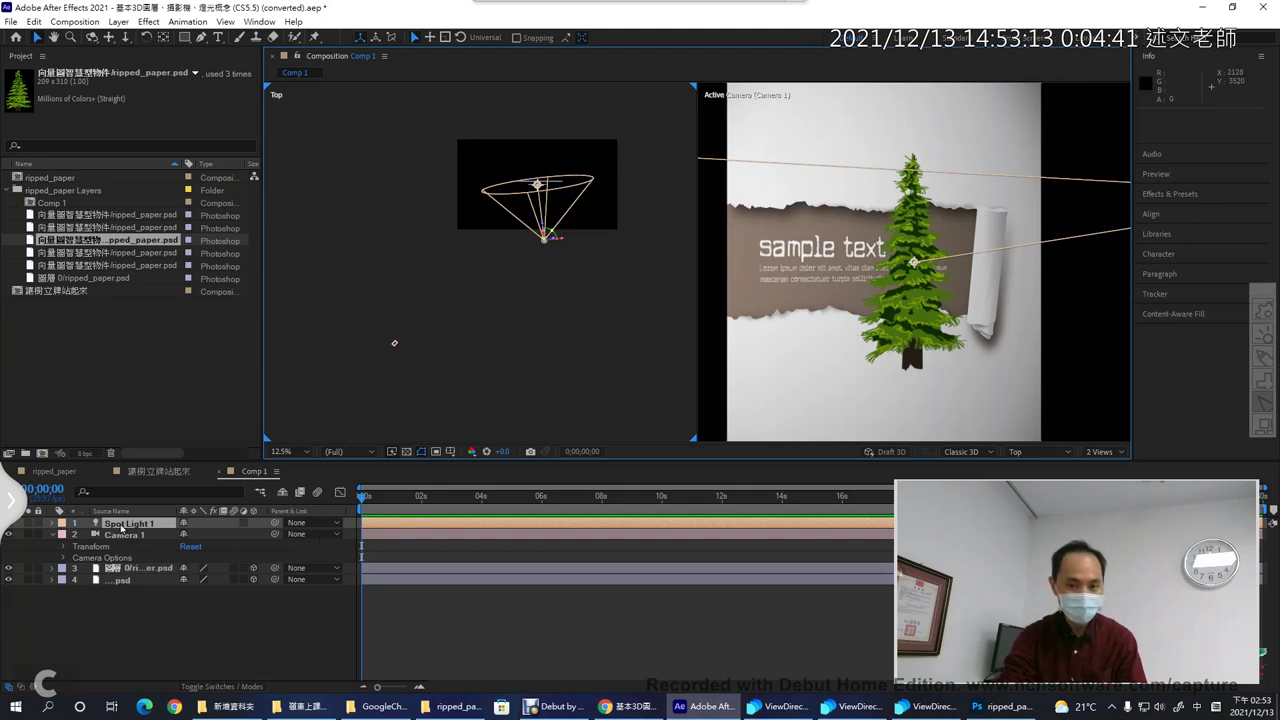
- Undo, redo and again undo the new light to compare the scene with and without it
key("ctrl+z")
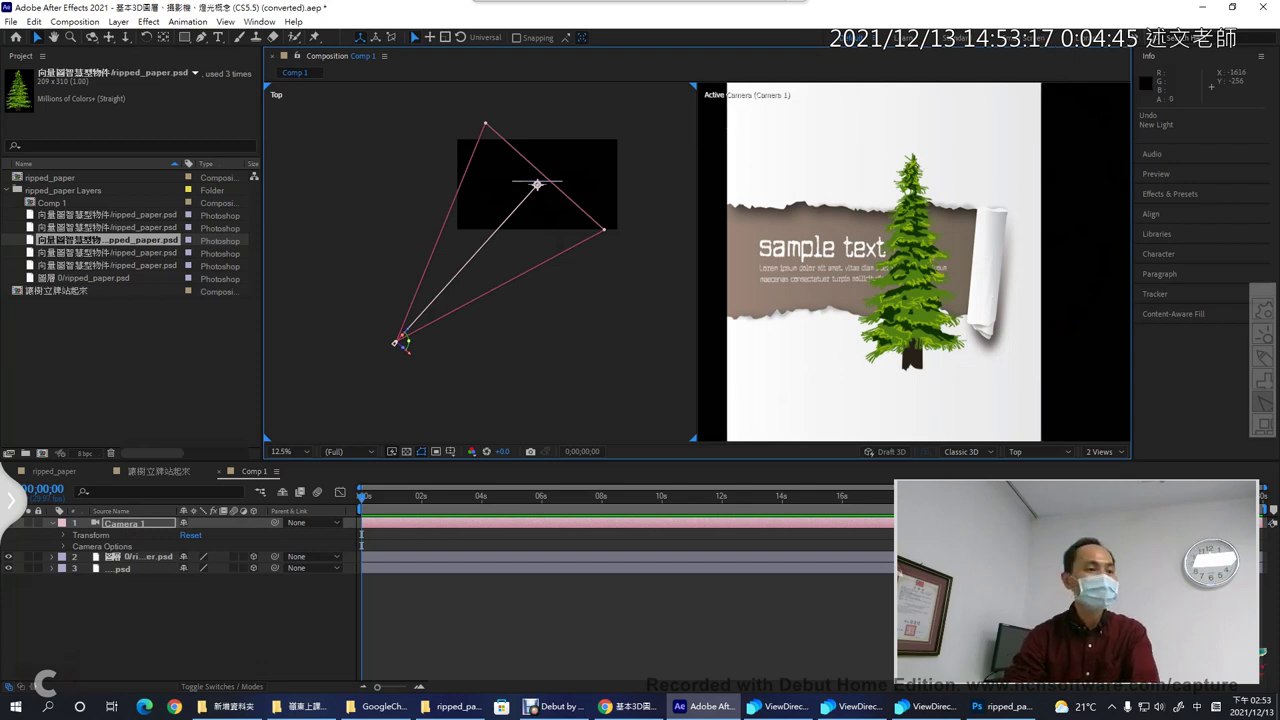
left_click(34, 21)
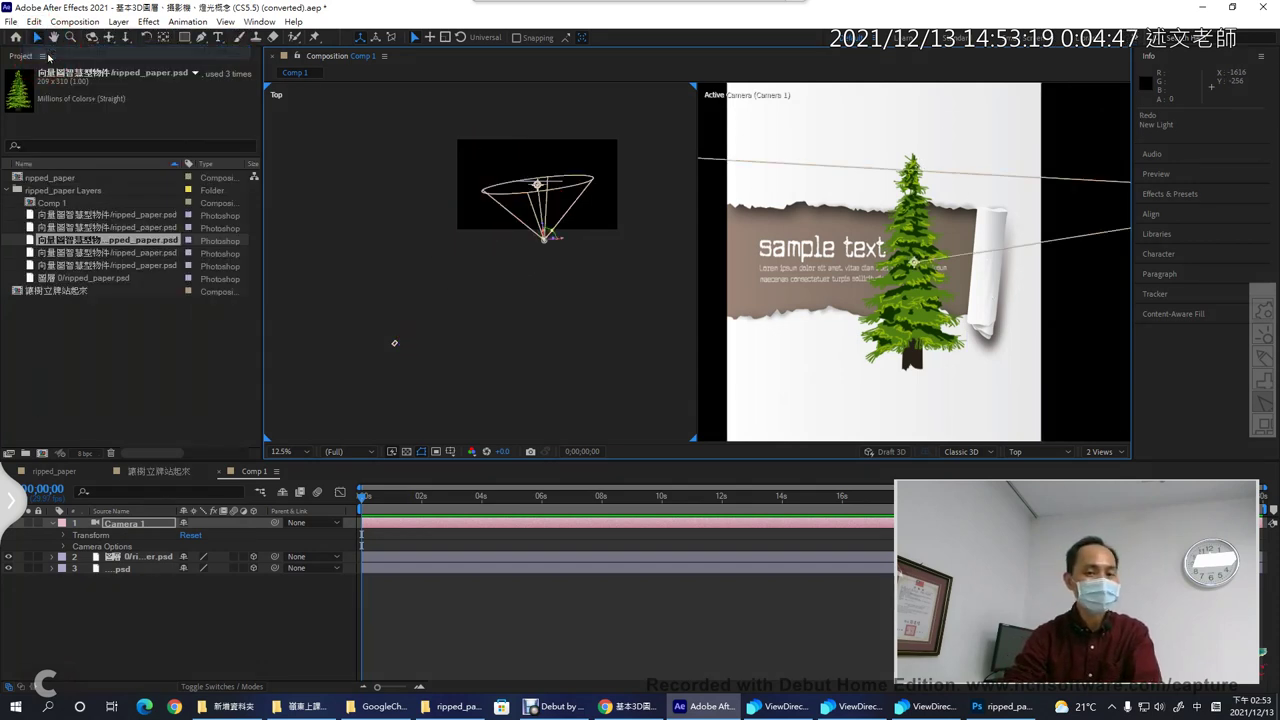
left_click(75, 51)
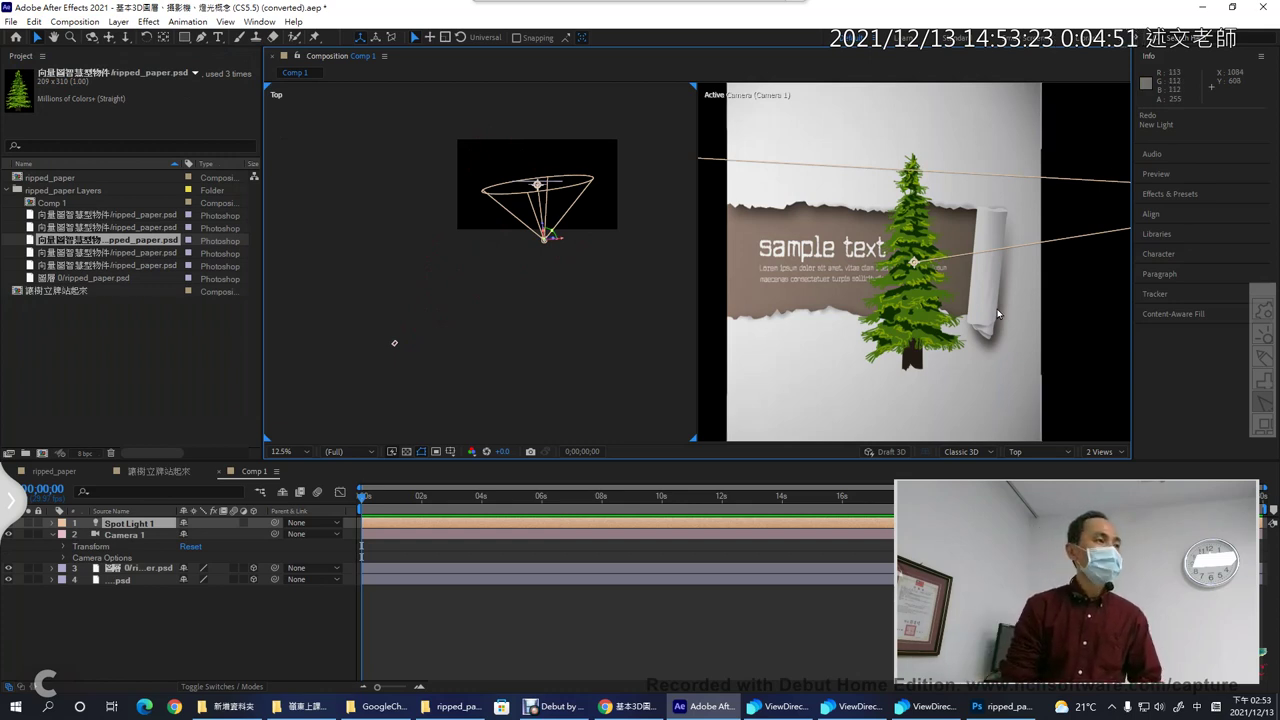
key("ctrl+z")
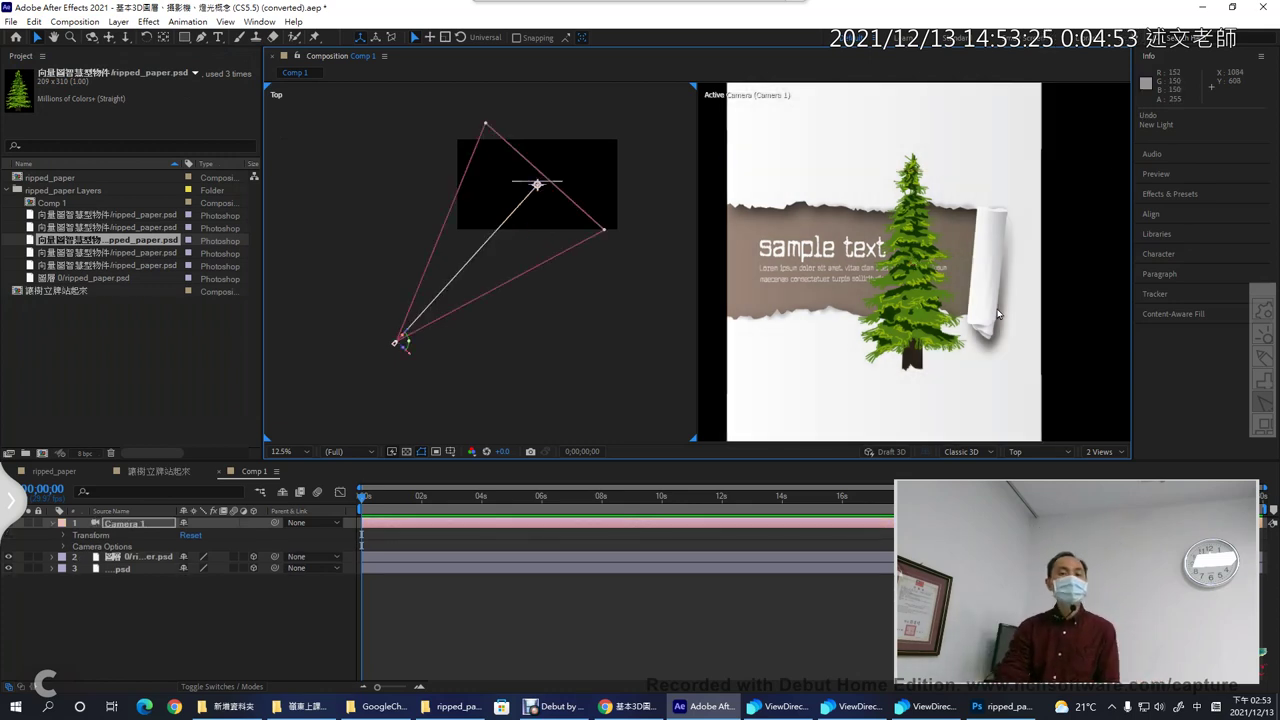
left_click(1261, 358)
mouse_move(1049, 411)
left_mouse_down()
mouse_move(828, 440)
mouse_move(687, 230)
mouse_move(782, 74)
mouse_move(1036, 91)
mouse_move(1096, 203)
mouse_move(1021, 393)
mouse_move(952, 410)
left_mouse_up()
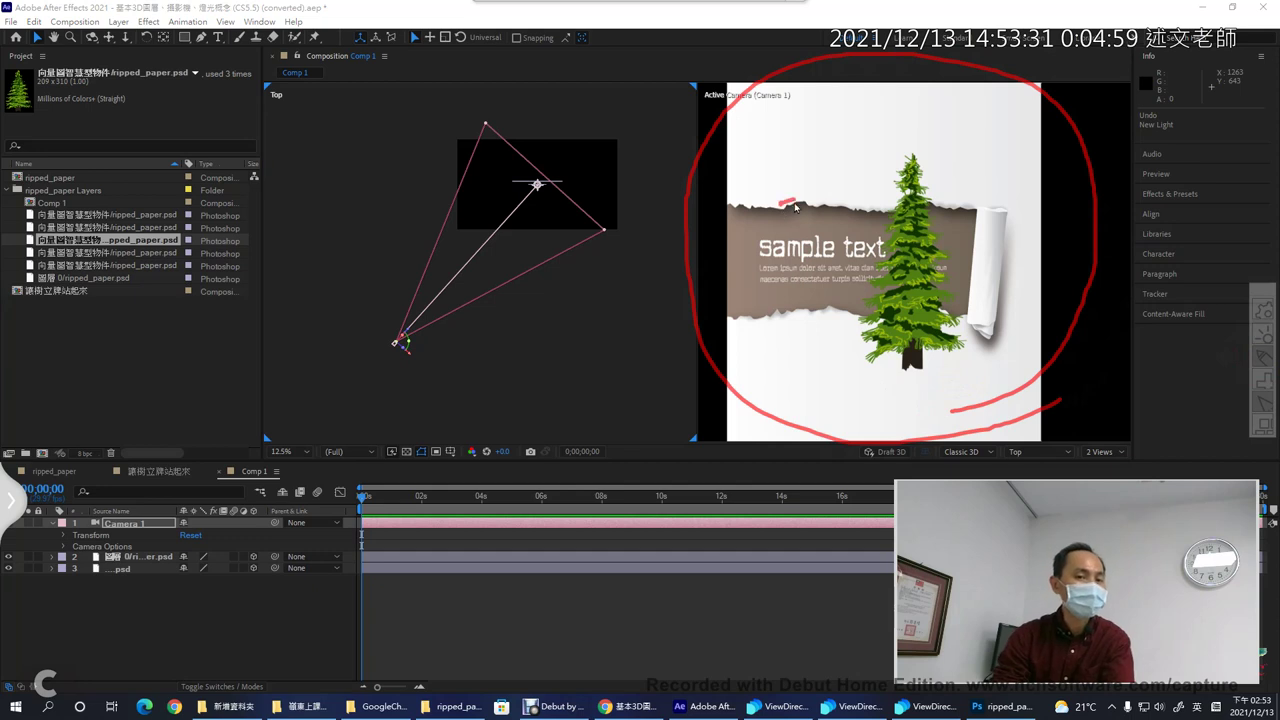
mouse_move(815, 200)
left_mouse_down()
mouse_move(815, 240)
mouse_move(858, 212)
left_mouse_up()
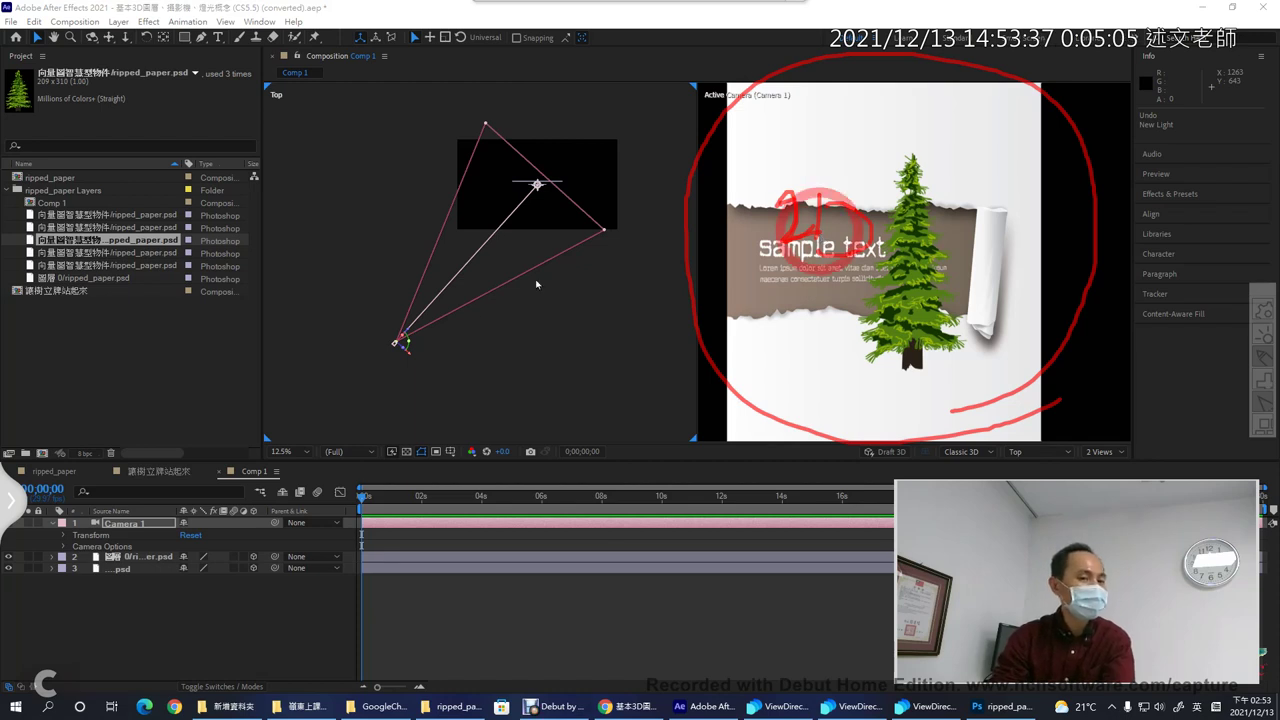
left_click_drag(372, 351, 386, 306)
left_click_drag(394, 288, 395, 289)
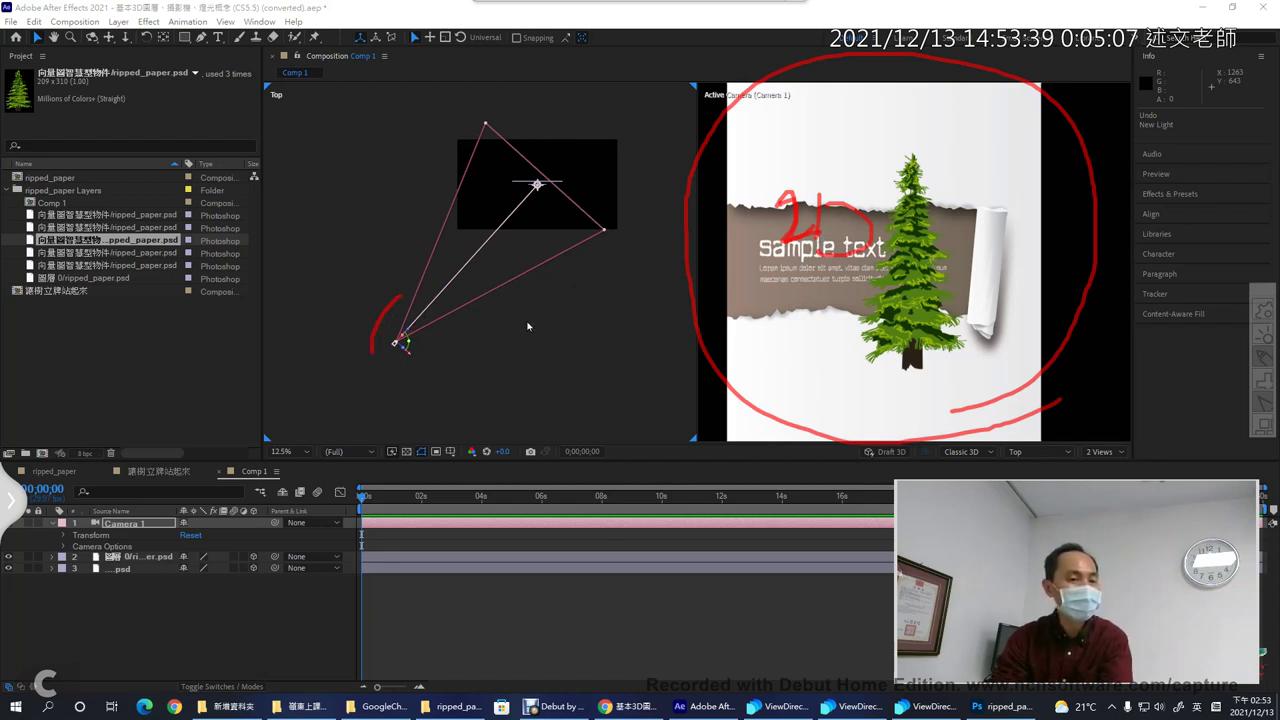
mouse_move(528, 326)
left_mouse_down()
mouse_move(543, 202)
mouse_move(509, 232)
mouse_move(531, 207)
mouse_move(570, 248)
left_mouse_up()
key("ctrl+z")
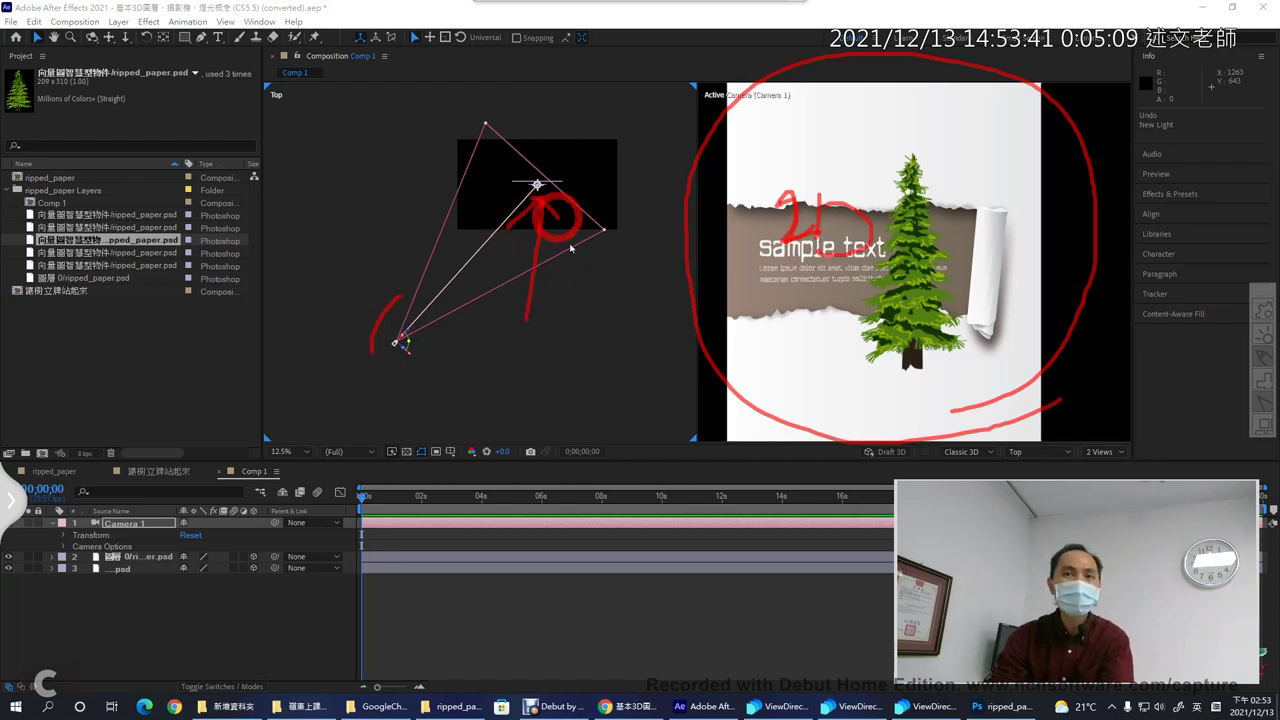
left_click_drag(645, 370, 568, 312)
mouse_move(566, 360)
left_mouse_down()
mouse_move(568, 312)
mouse_move(600, 300)
left_mouse_up()
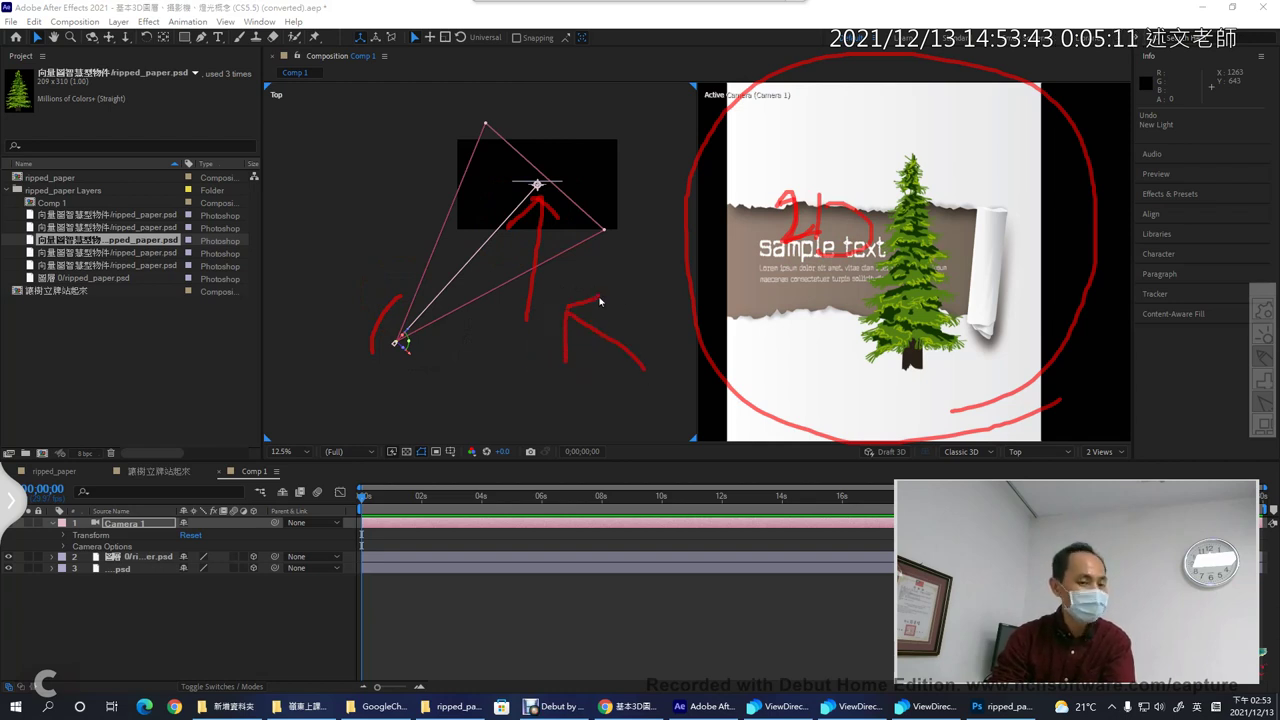
mouse_move(495, 300)
left_mouse_down()
mouse_move(582, 255)
mouse_move(500, 327)
mouse_move(540, 186)
left_mouse_up()
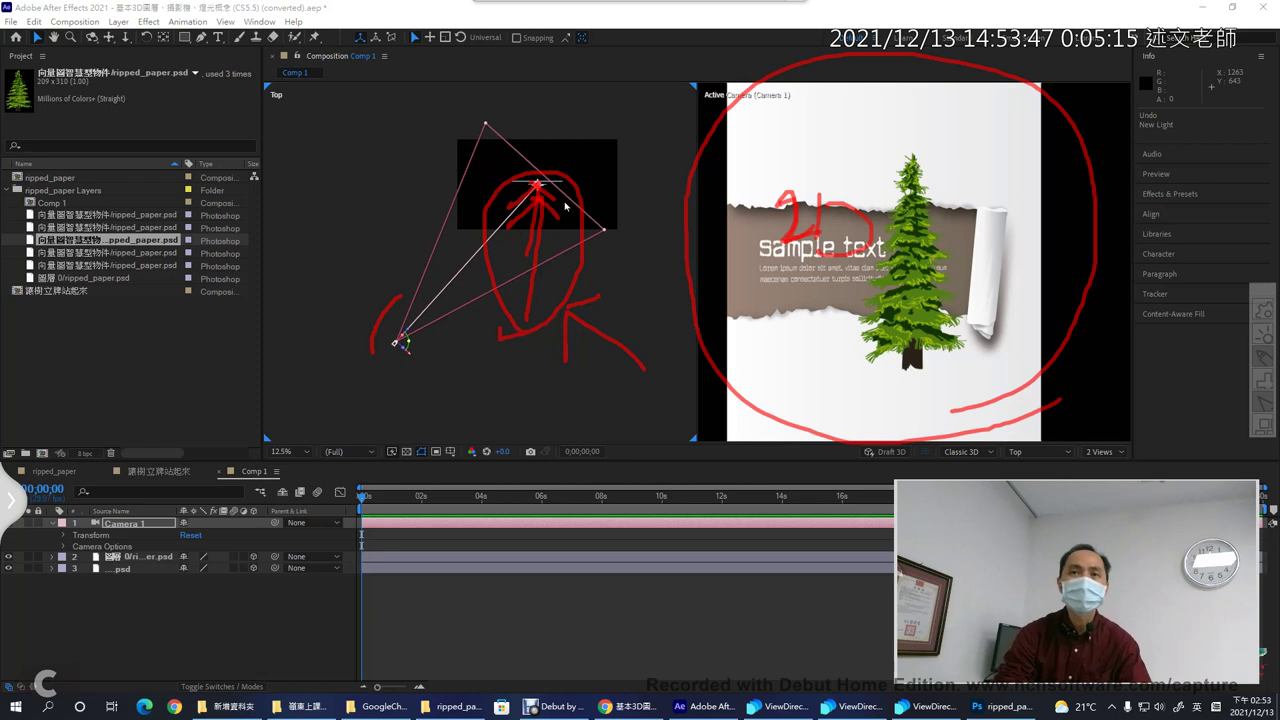
- Redo the new spot light and move it in the Top view to about 848, 460, -274.7, close to the paper
left_click(34, 21)
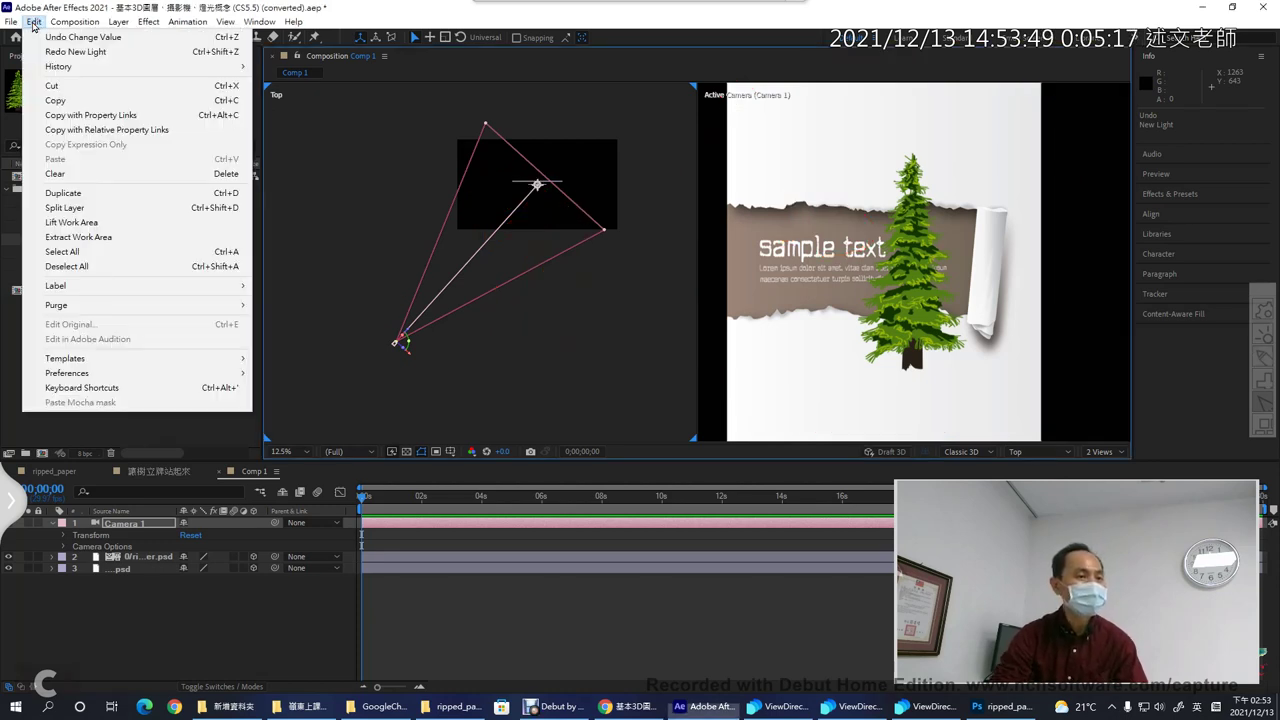
left_click(75, 52)
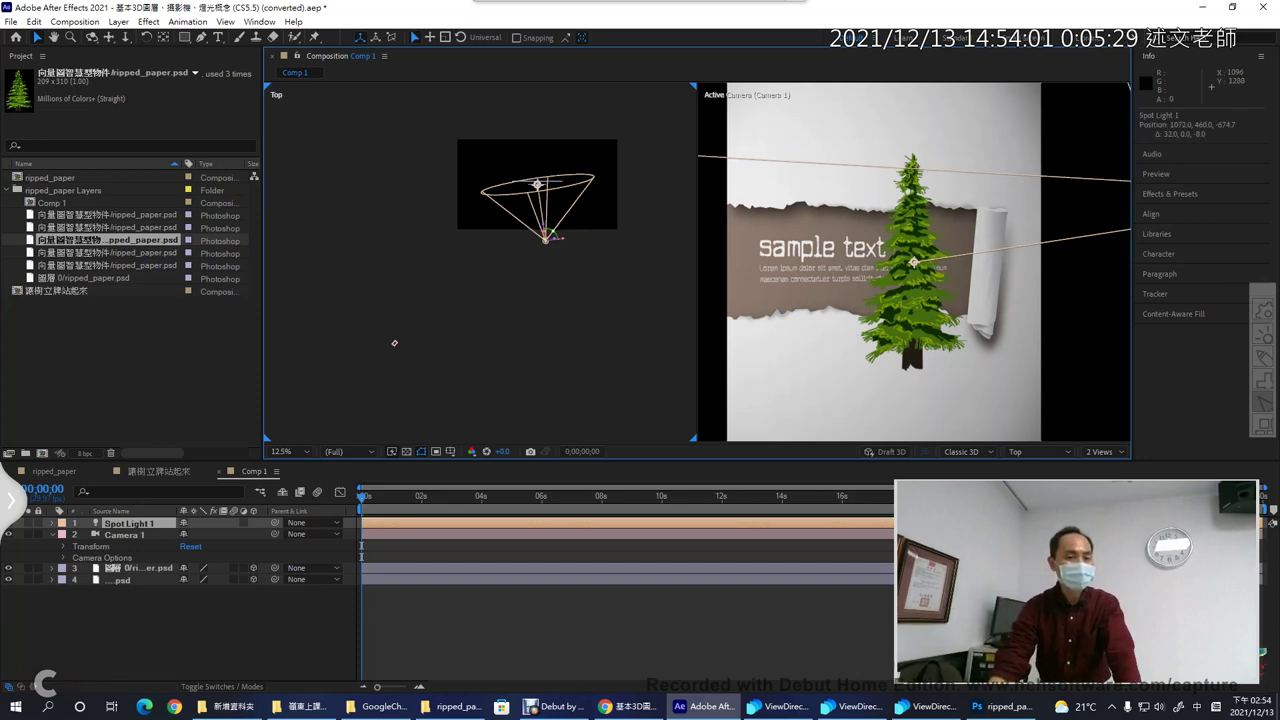
left_click_drag(547, 252, 529, 205)
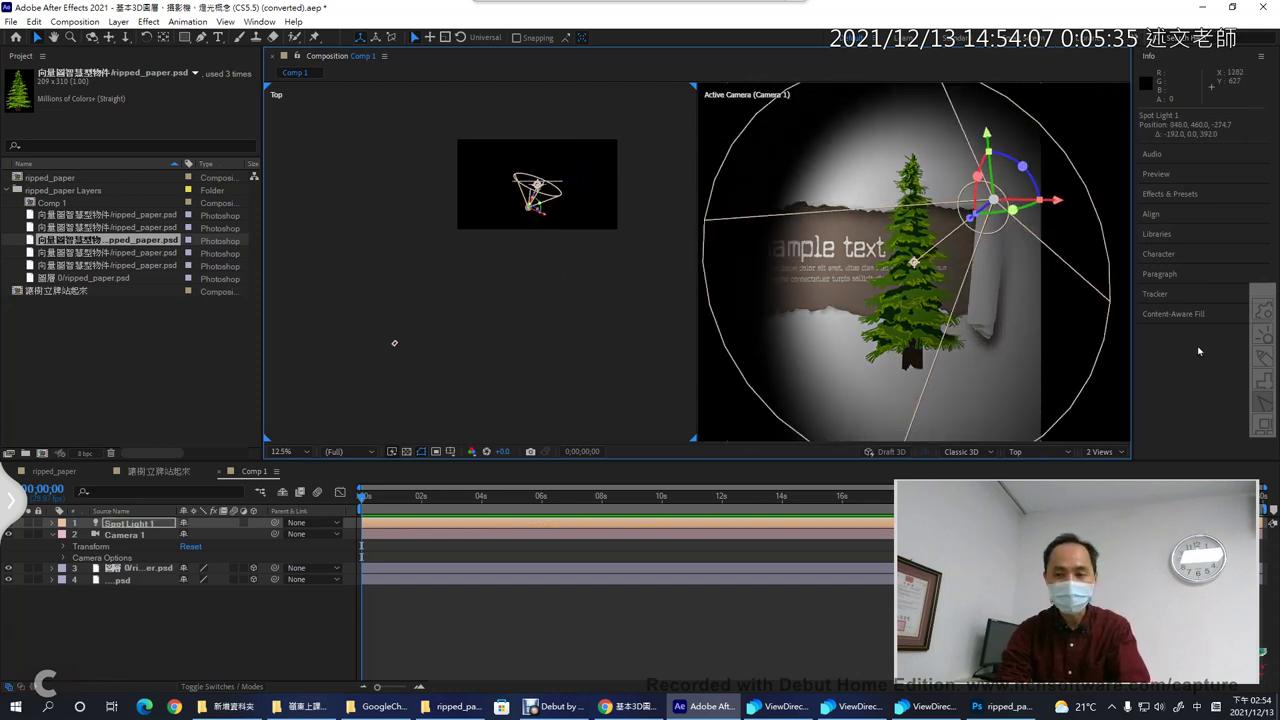
left_click(1258, 355)
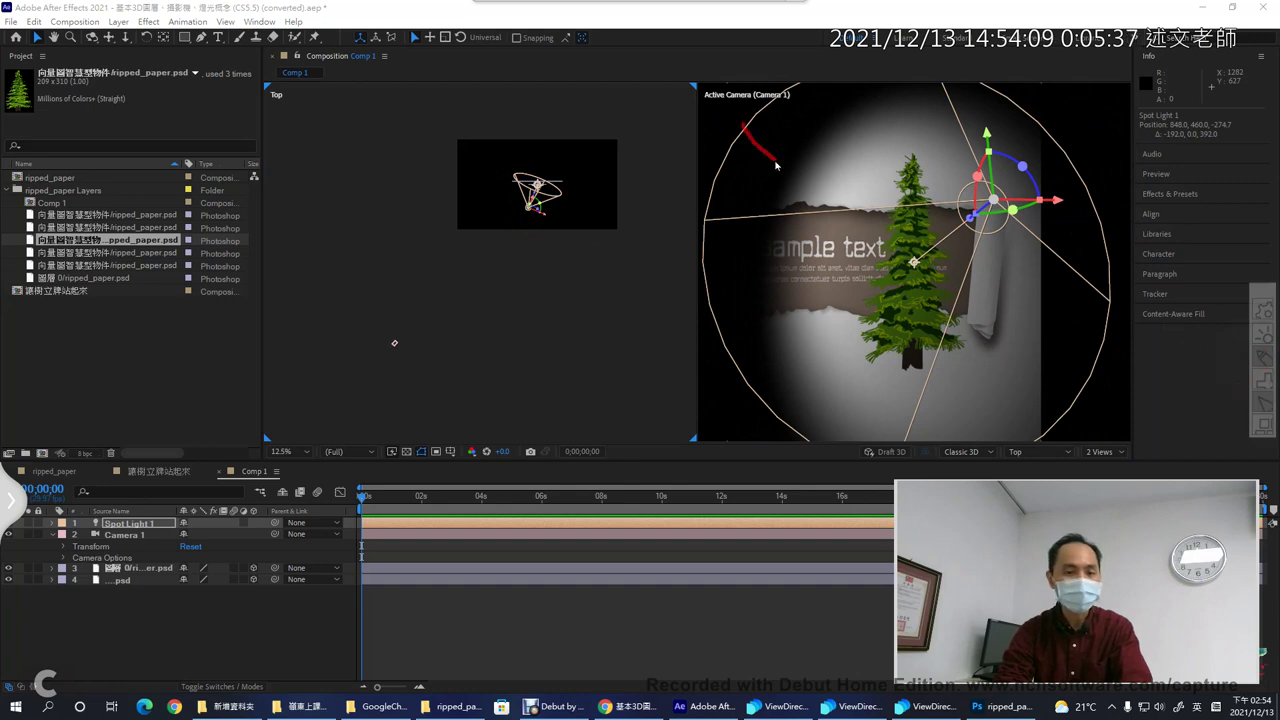
mouse_move(776, 163)
left_mouse_down()
mouse_move(848, 166)
mouse_move(817, 223)
mouse_move(825, 131)
mouse_move(759, 204)
left_mouse_up()
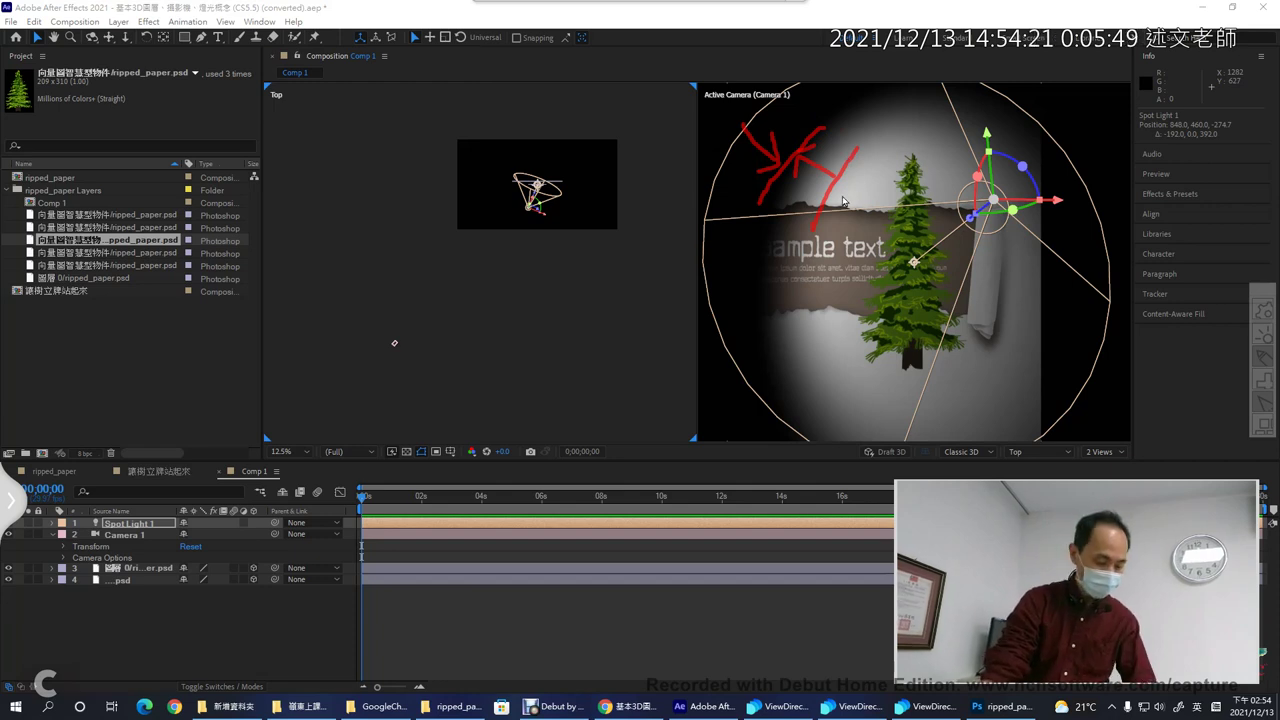
key("Escape")
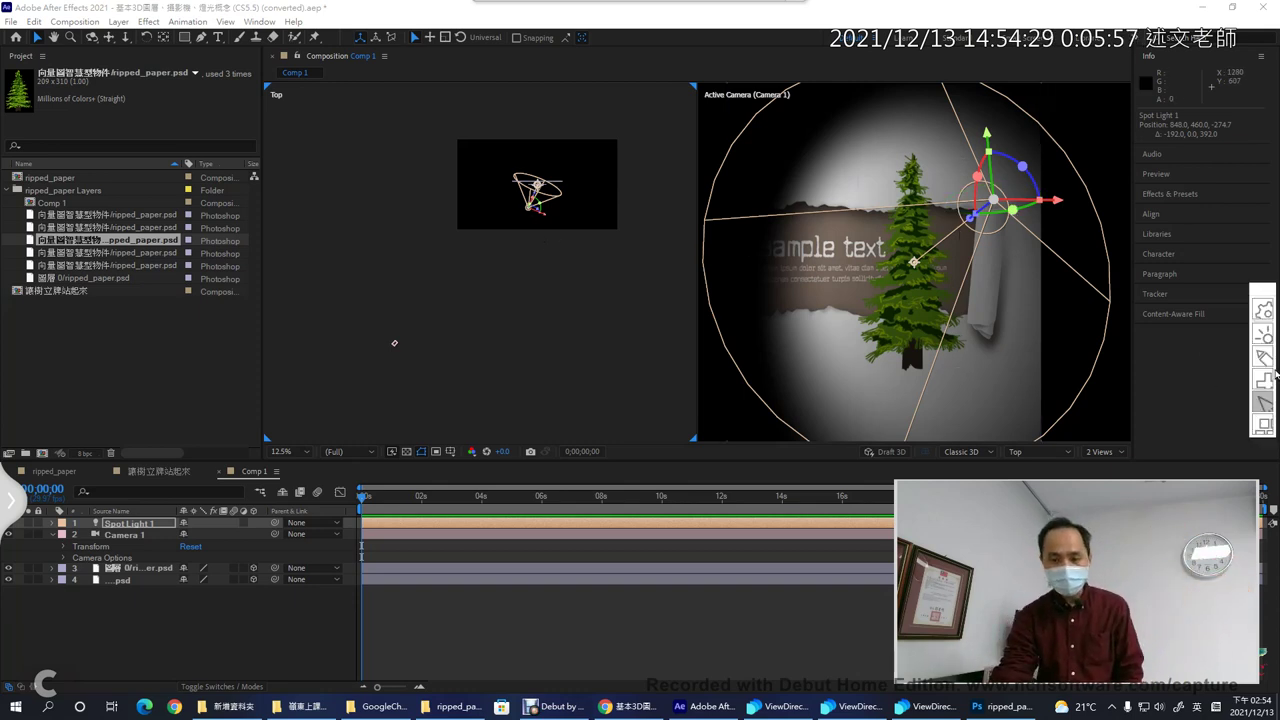
left_click(1264, 358)
mouse_move(1015, 233)
left_mouse_down()
mouse_move(978, 222)
mouse_move(988, 183)
left_mouse_up()
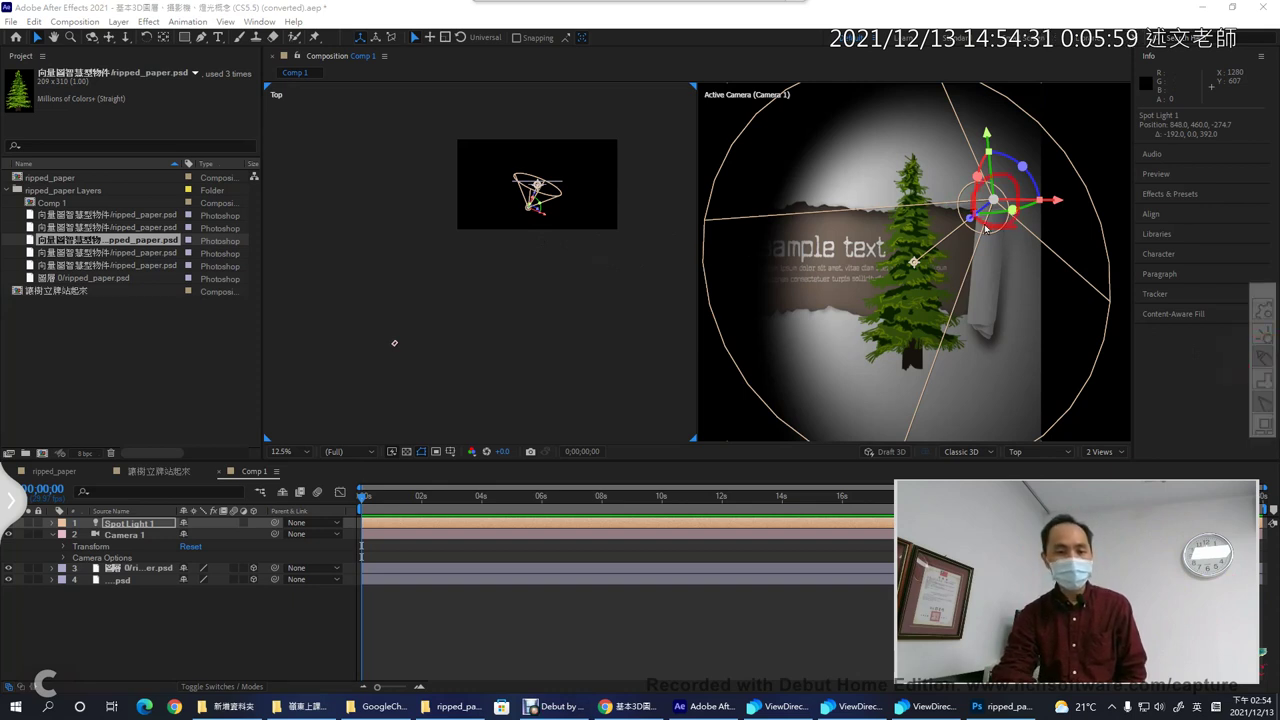
mouse_move(892, 250)
left_mouse_down()
mouse_move(925, 268)
mouse_move(893, 285)
left_mouse_up()
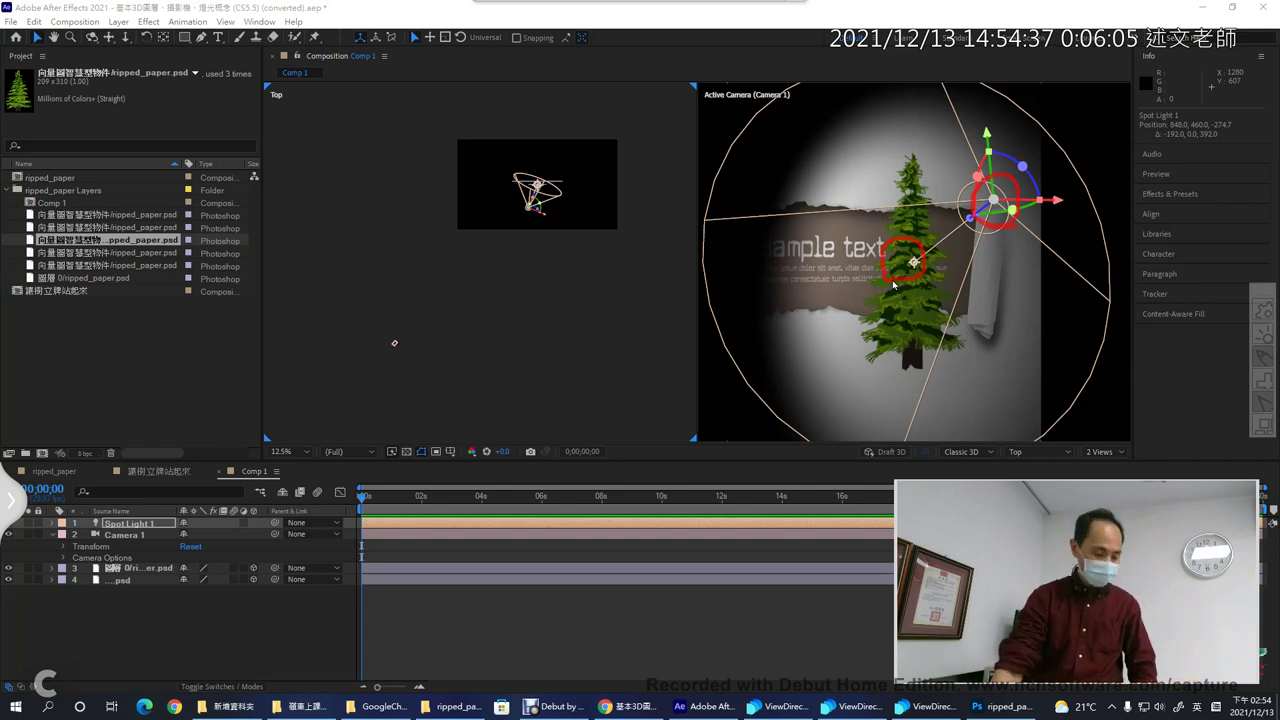
key("Escape")
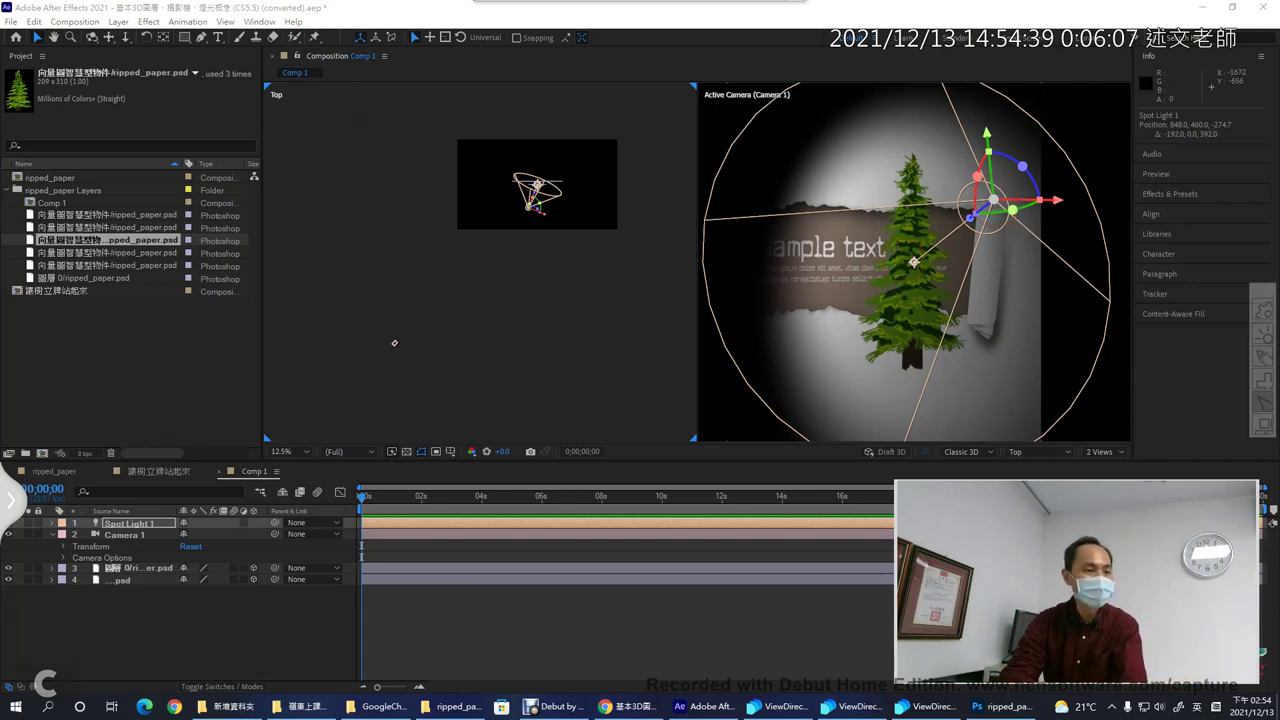
- Add a white point light to Comp 1 with 100% intensity, no falloff and shadow casting off
left_click(120, 22)
mouse_move(250, 37)
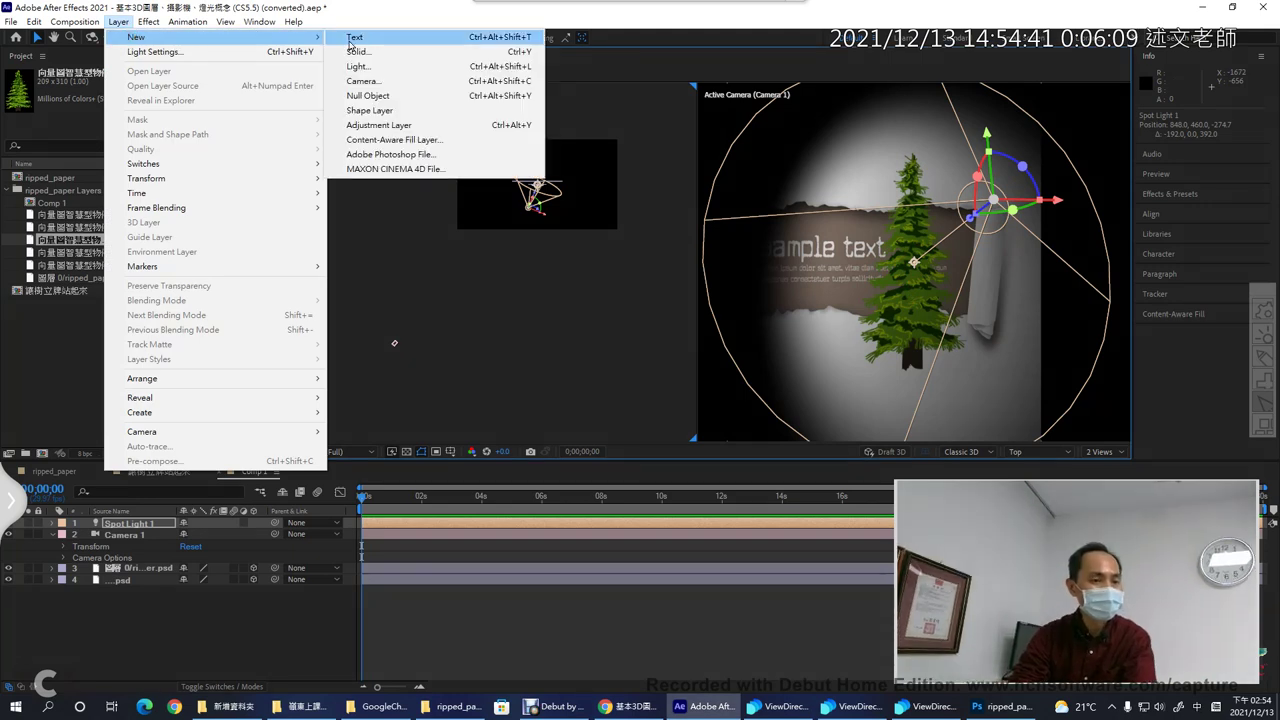
left_click(367, 67)
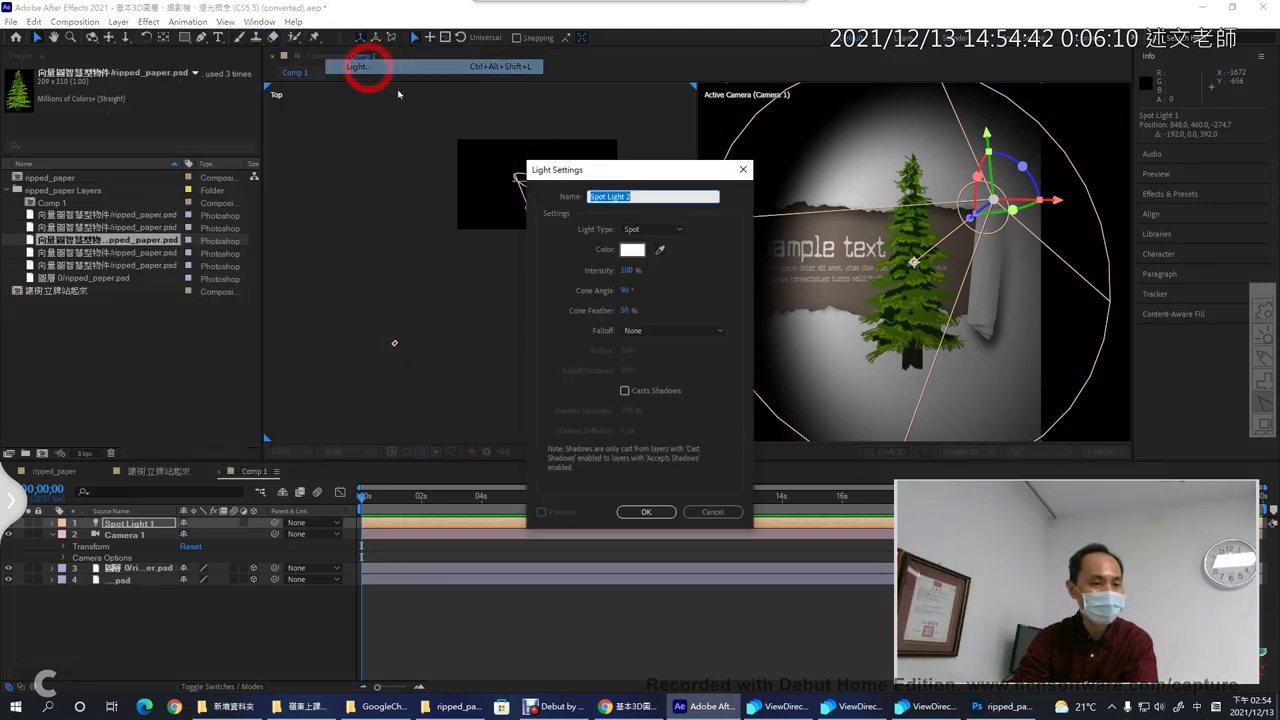
left_click(651, 230)
left_click(650, 273)
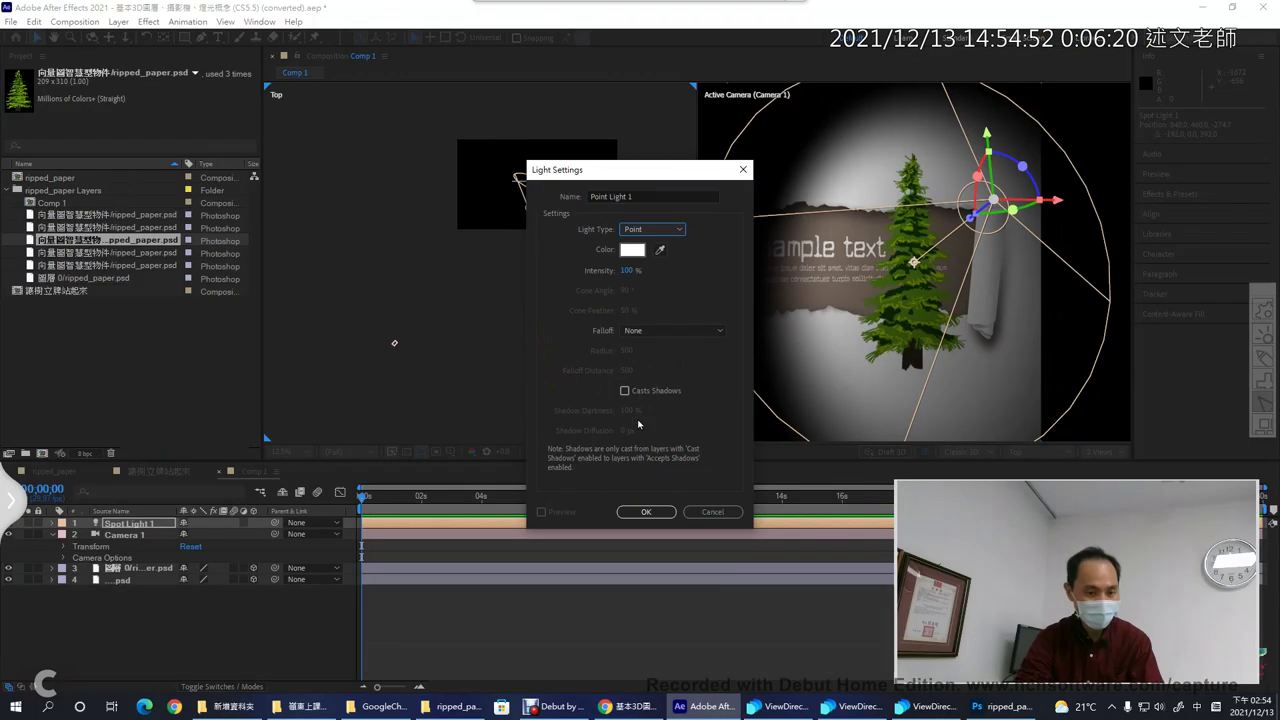
left_click(646, 511)
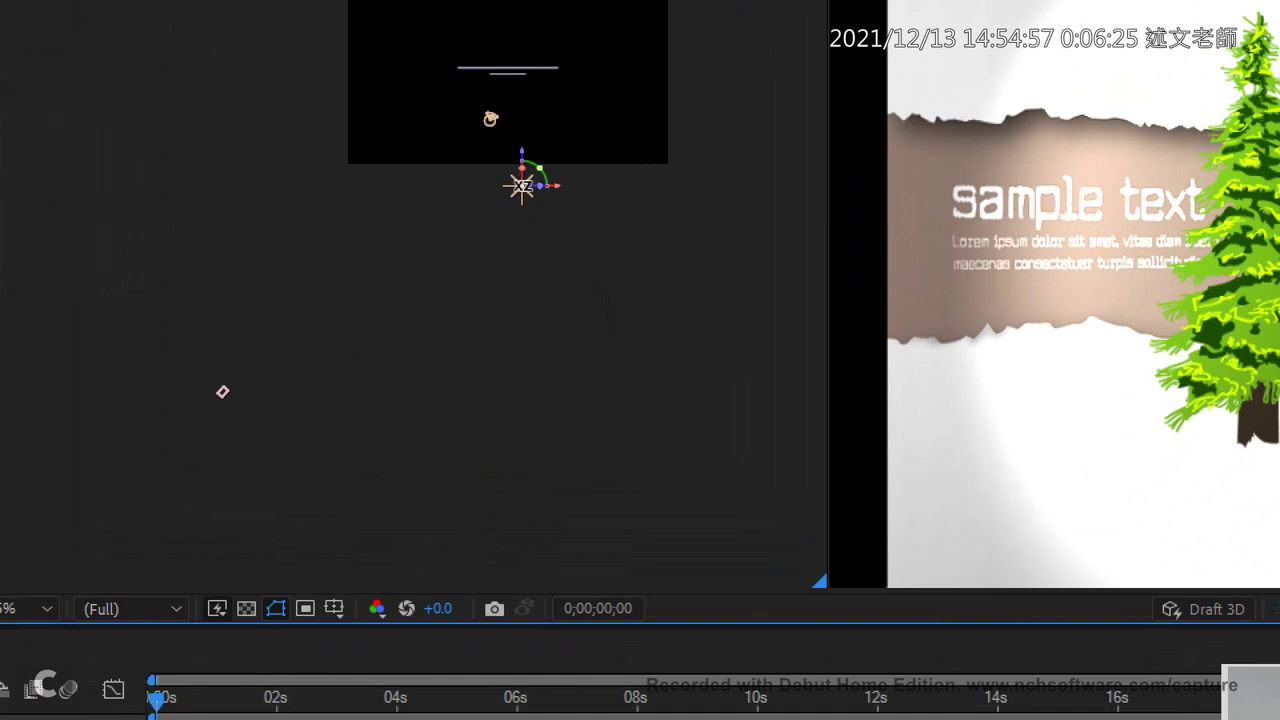
- Try the point light at about 1288, 460, -1002.7 in the Top view, and undo back through its creation
left_click_drag(521, 186, 531, 170)
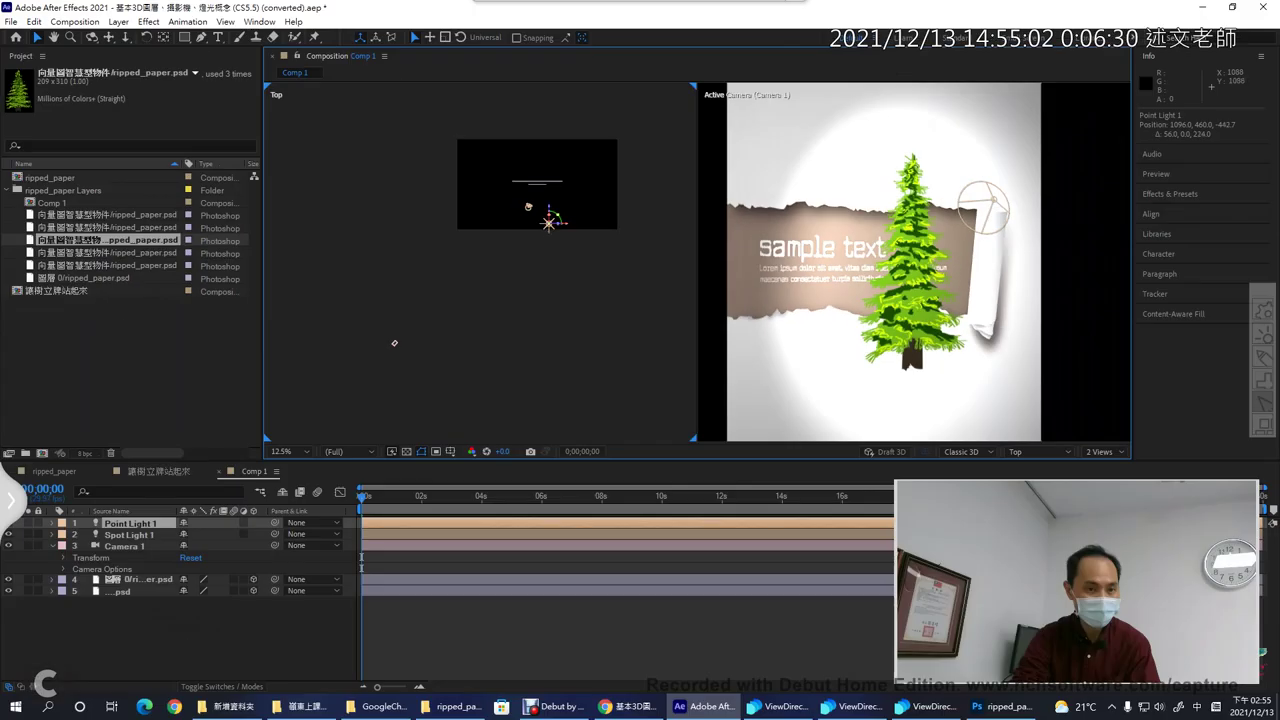
left_click_drag(548, 220, 567, 265)
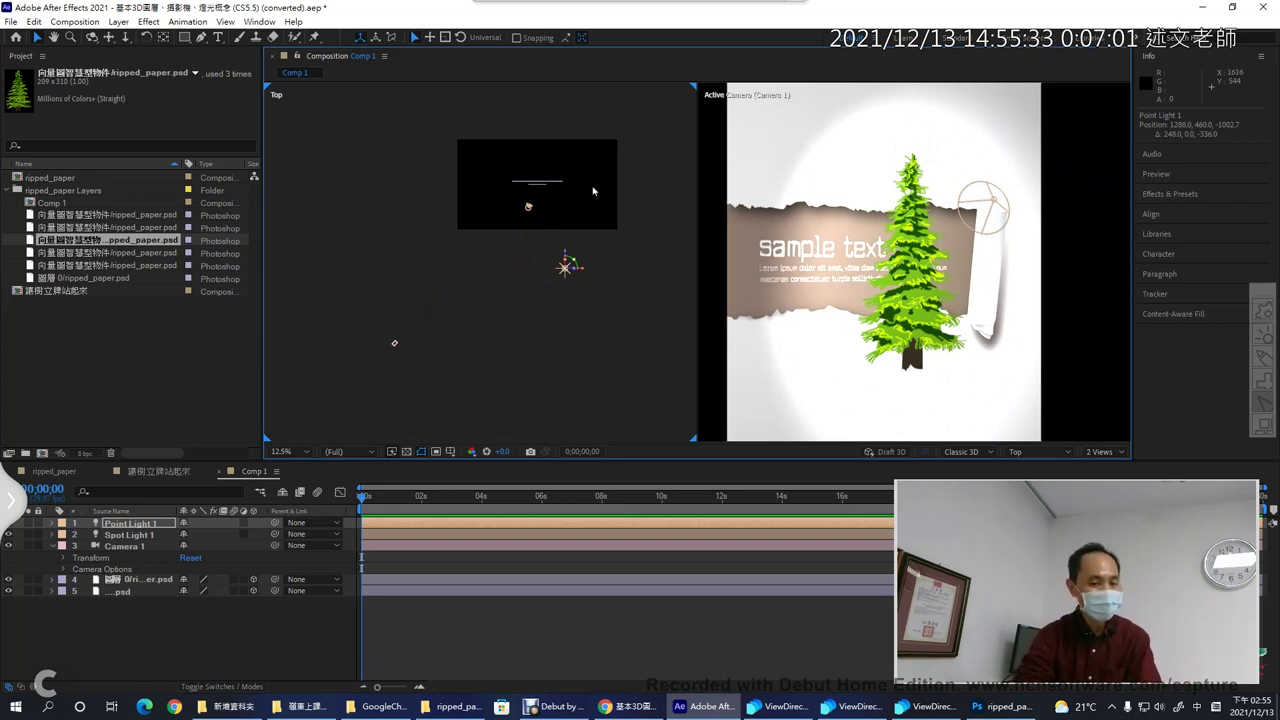
key("ctrl+z")
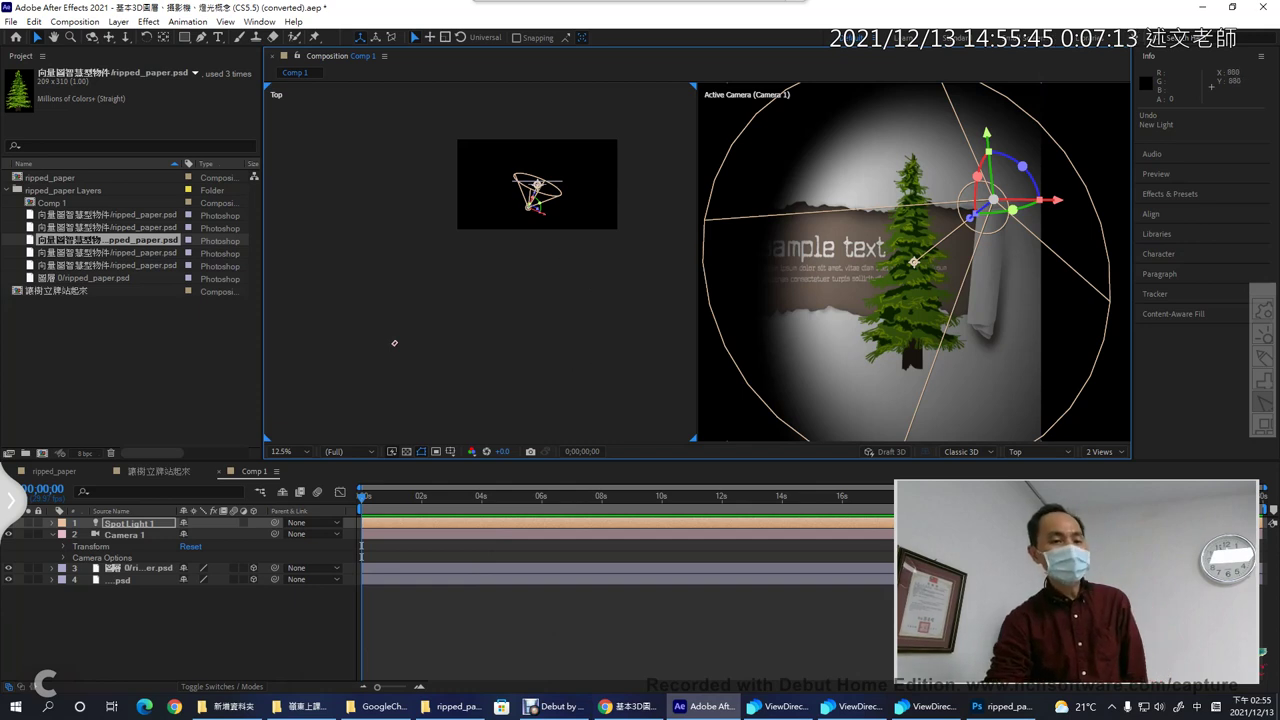
- Move Spot Light 1 in the Top view to about 608, 460, -786.7 and enable Casts Shadows in its light settings
left_click_drag(531, 222, 513, 249)
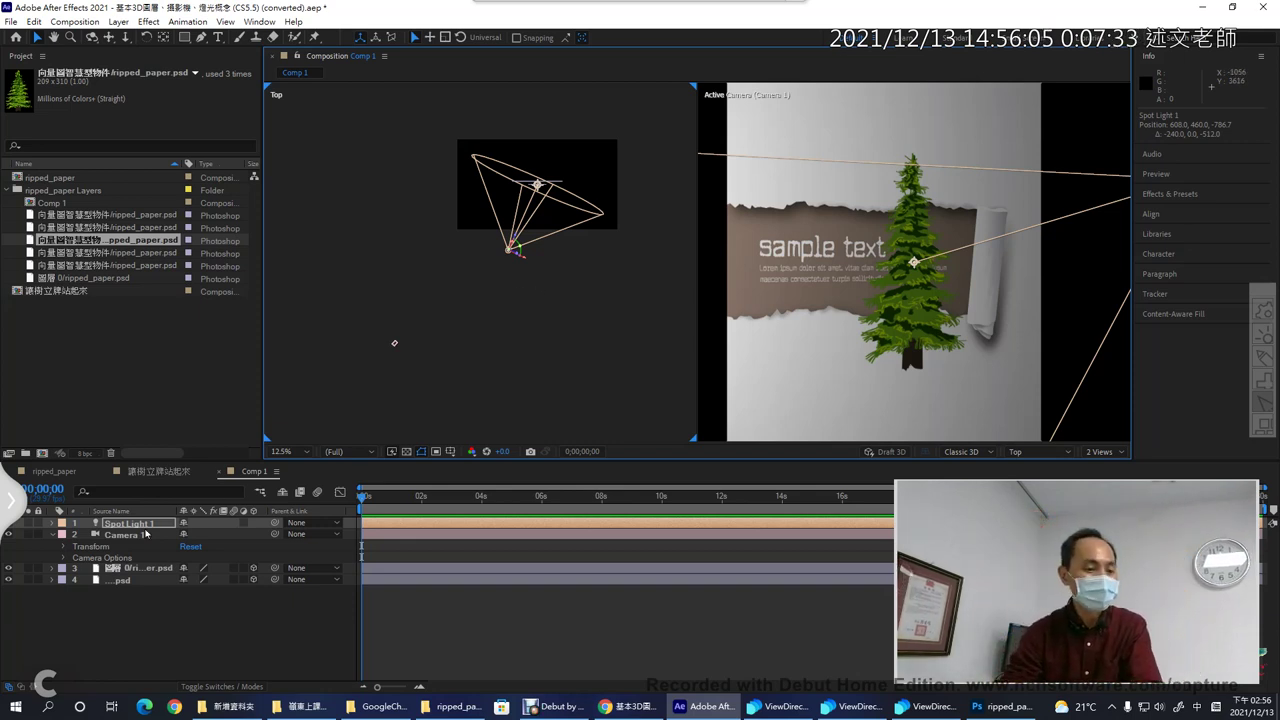
double_click(128, 524)
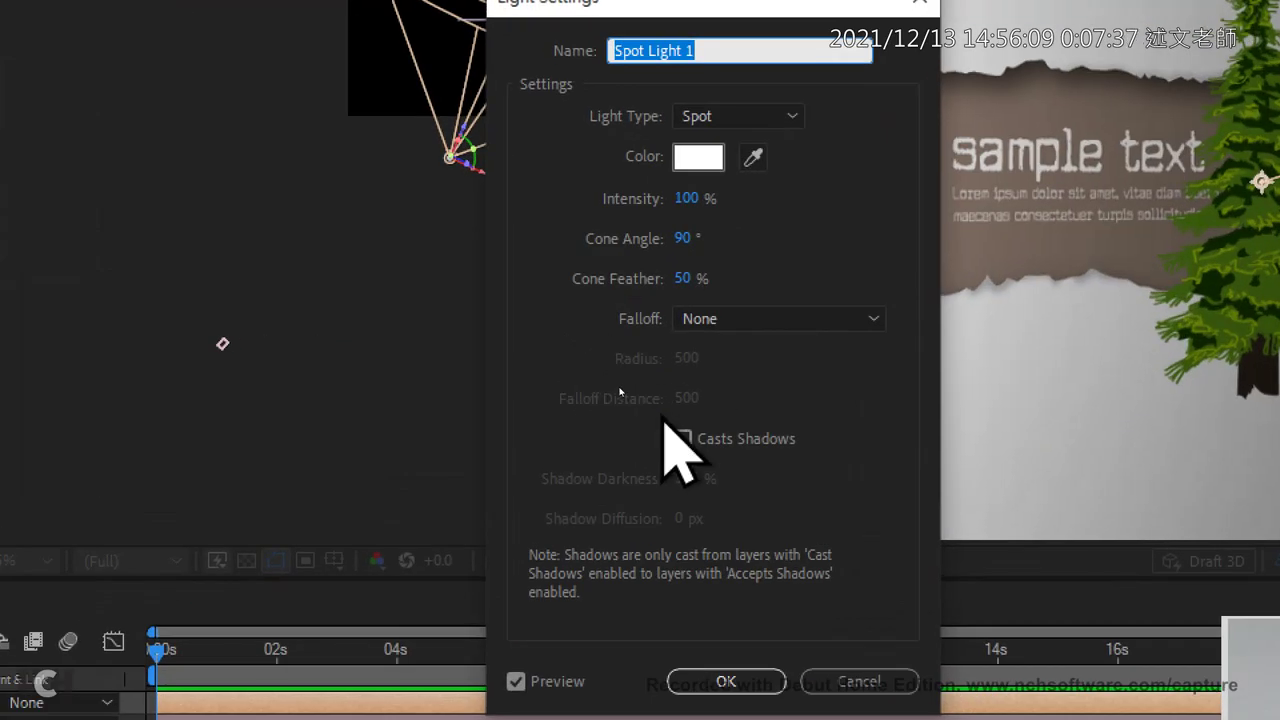
left_click(682, 438)
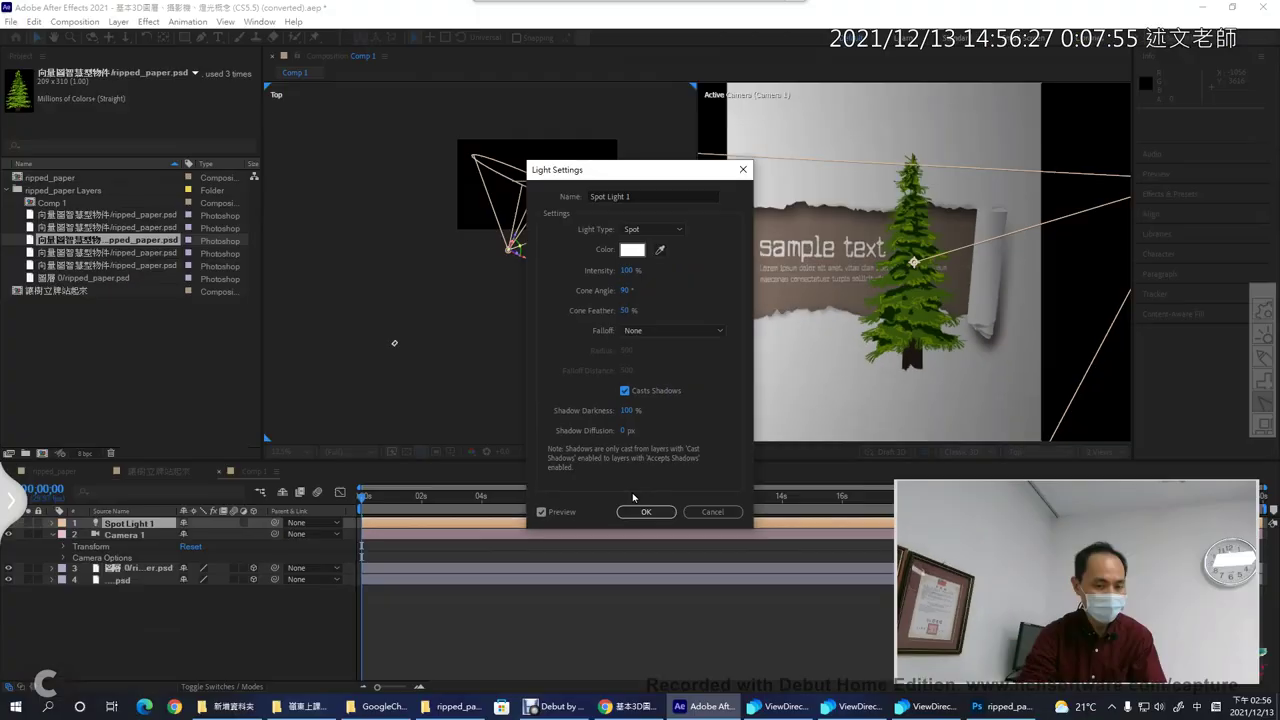
left_click(643, 511)
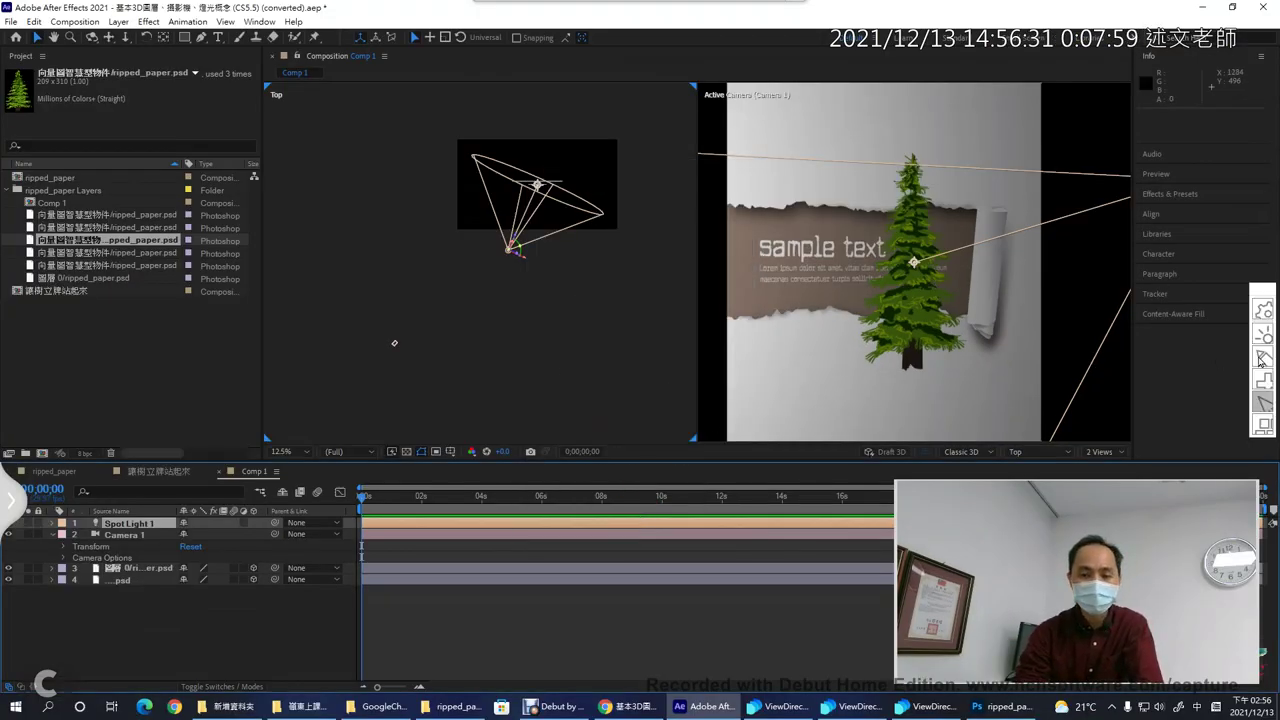
mouse_move(962, 377)
left_mouse_down()
mouse_move(841, 179)
mouse_move(950, 147)
mouse_move(1022, 336)
mouse_move(965, 424)
left_mouse_up()
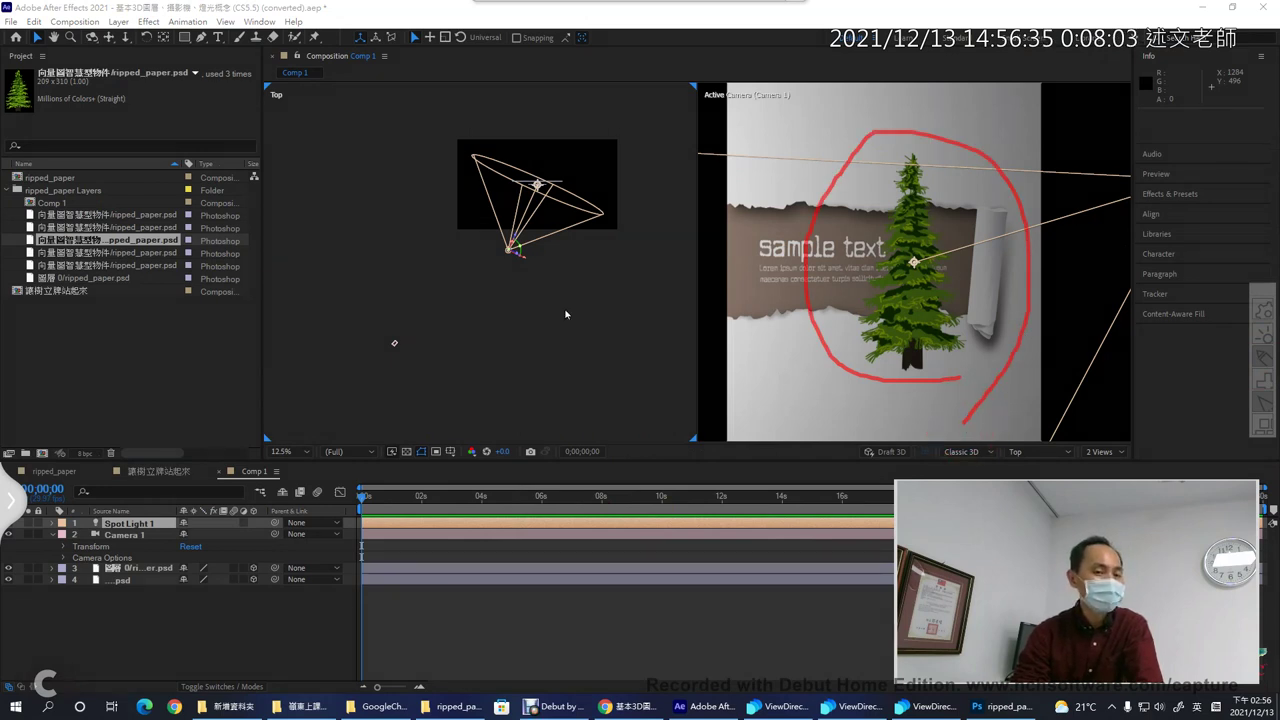
mouse_move(481, 276)
left_mouse_down()
mouse_move(509, 240)
mouse_move(512, 285)
left_mouse_up()
mouse_move(565, 165)
left_mouse_down()
mouse_move(540, 200)
mouse_move(563, 201)
left_mouse_up()
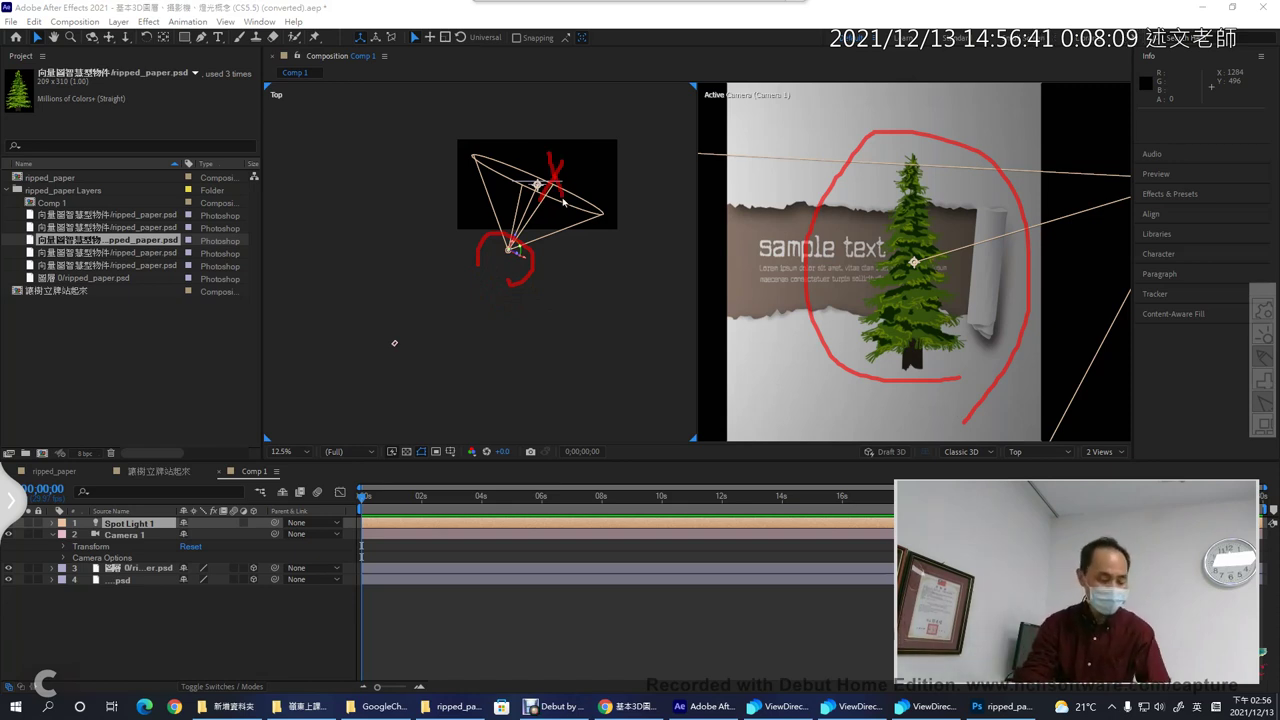
key("Escape")
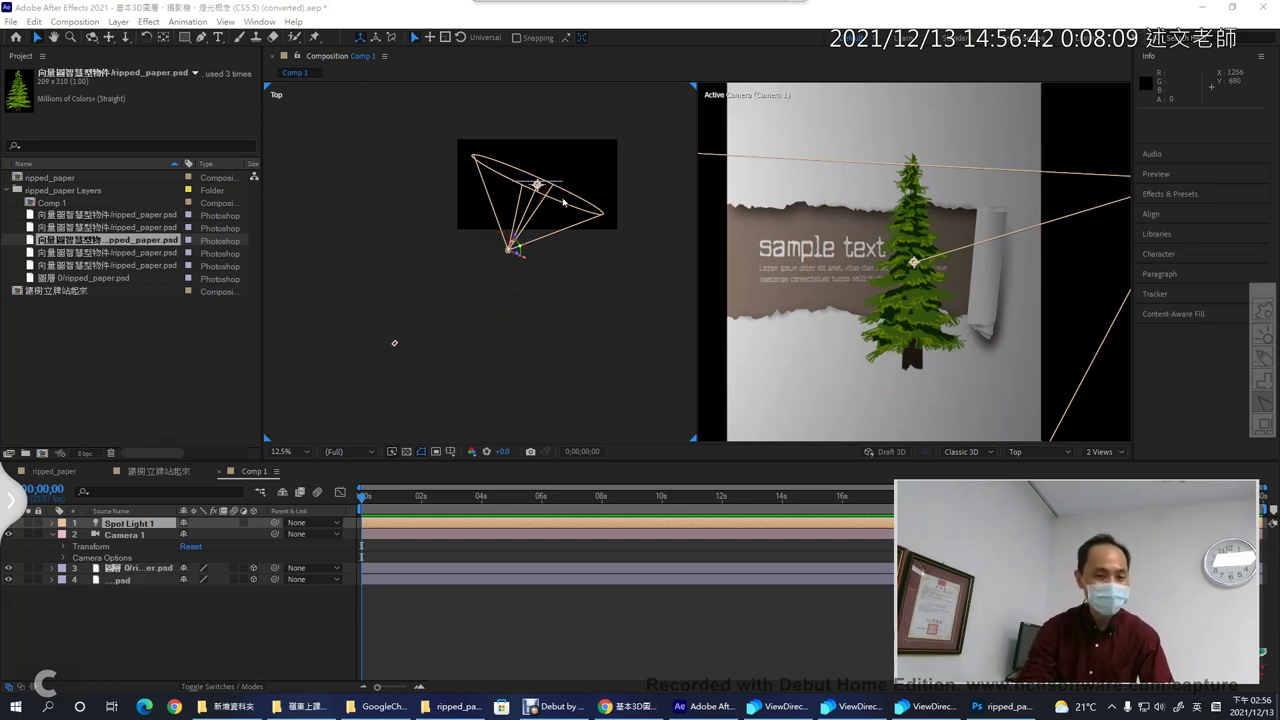
- Expand the tree layer's Material Options and set Casts Shadows to On
left_click(141, 580)
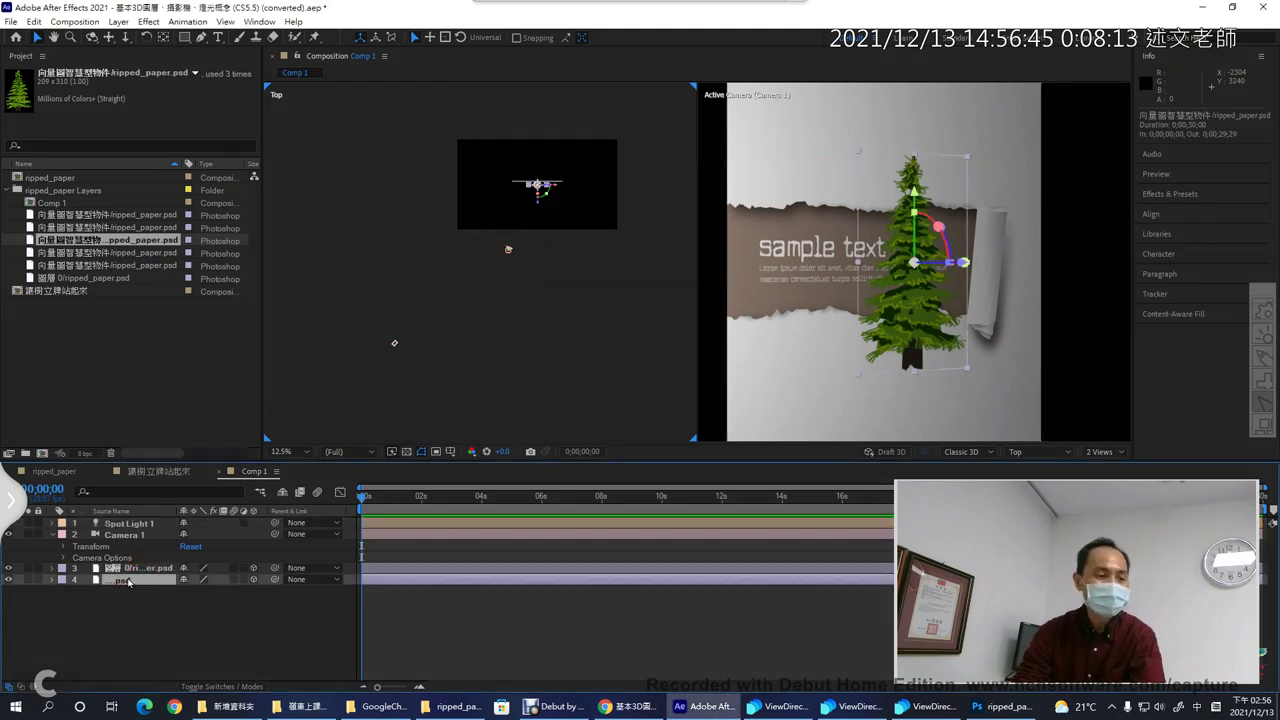
left_click(119, 22)
left_click(128, 10)
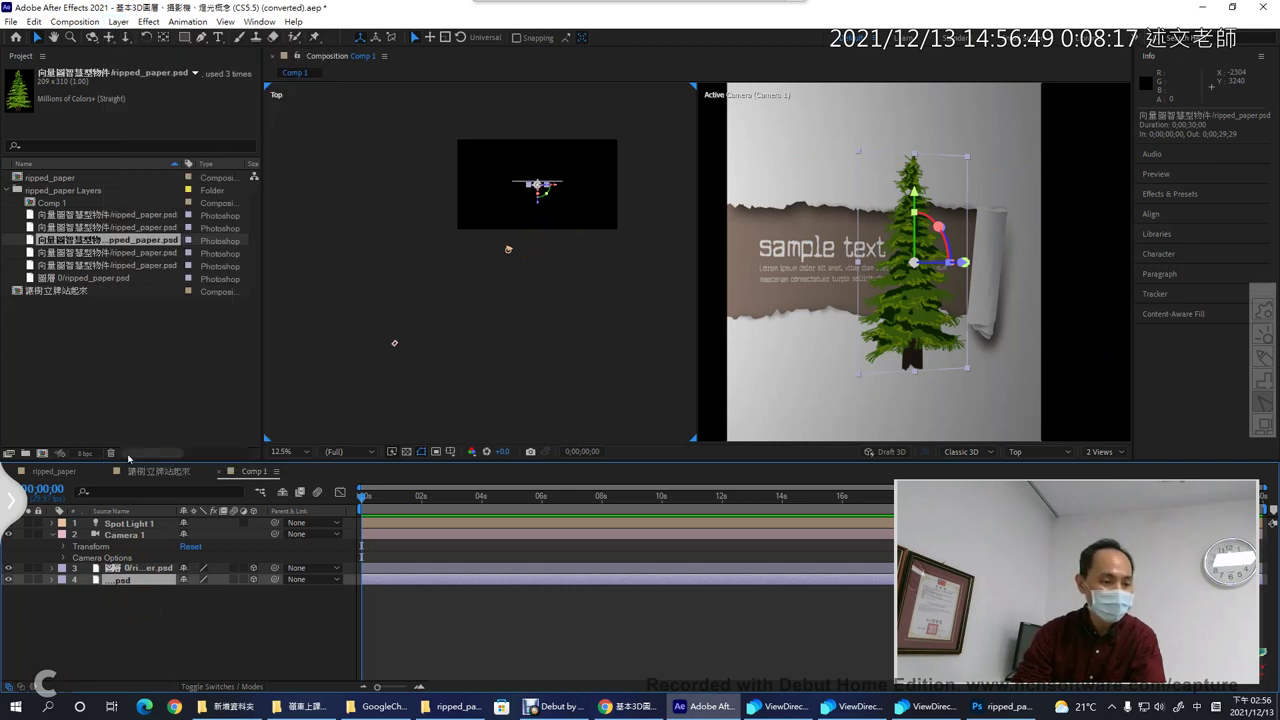
left_click(52, 580)
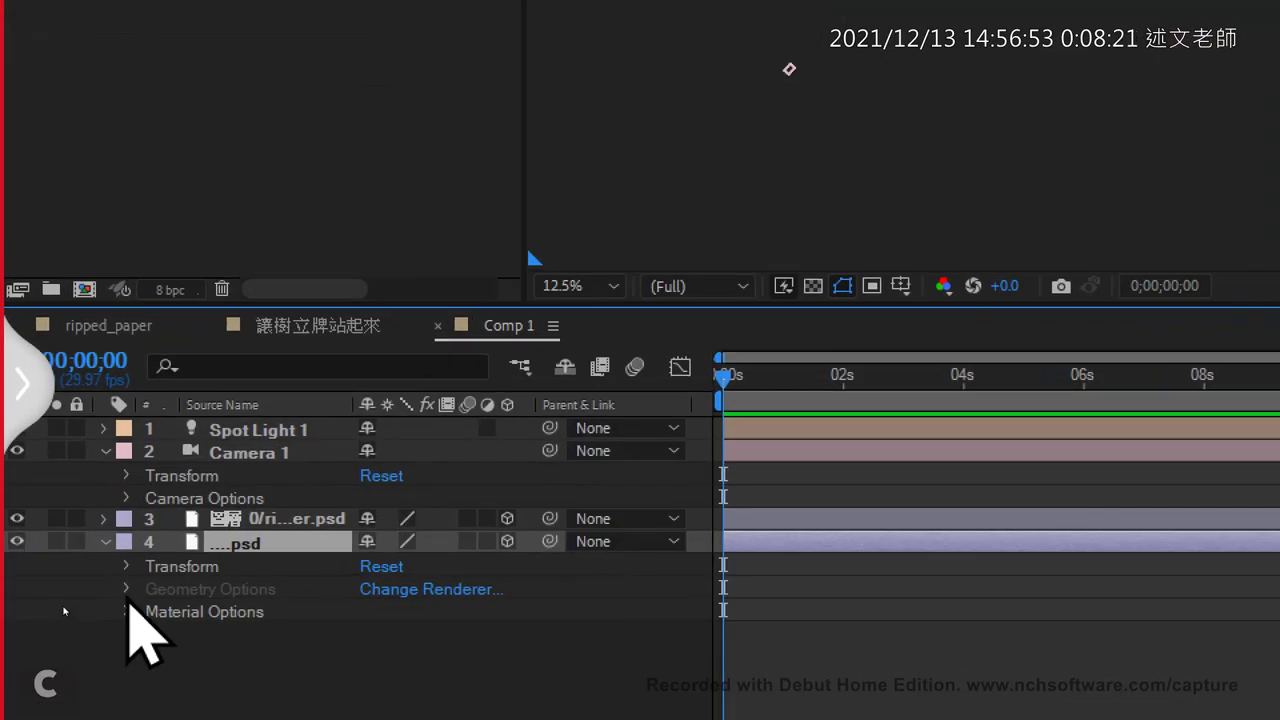
left_click(127, 612)
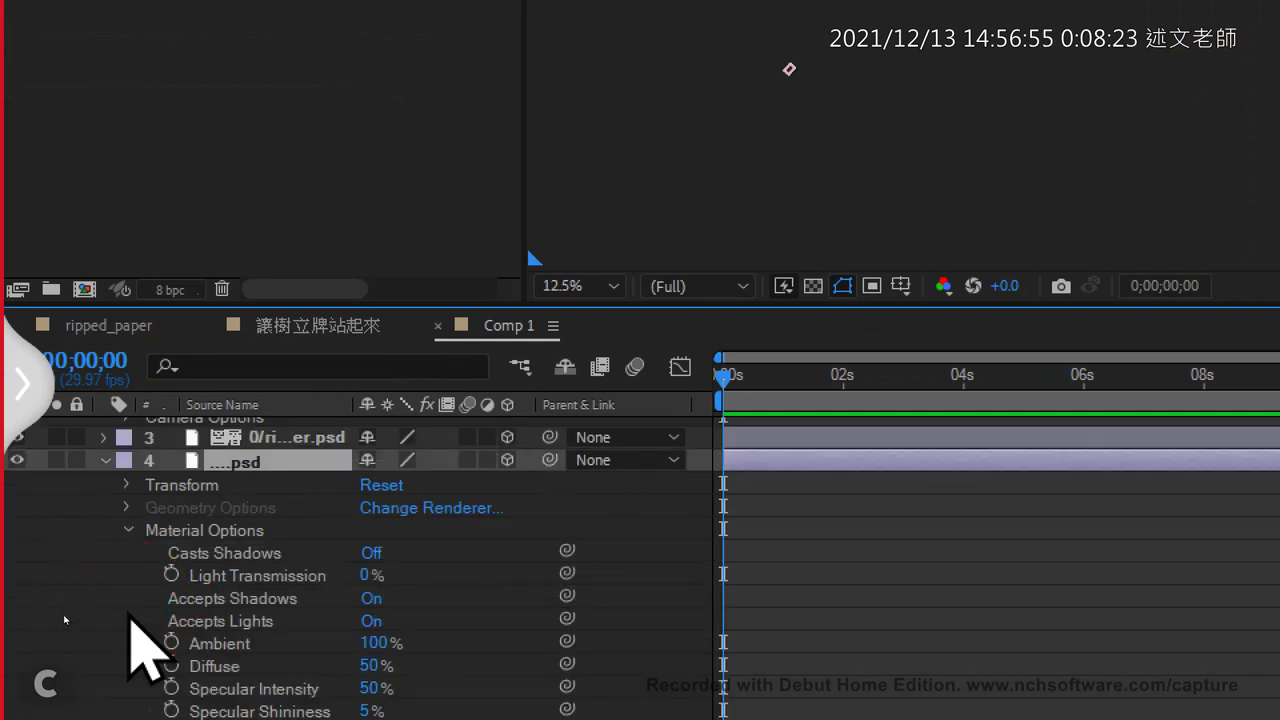
left_click(210, 558)
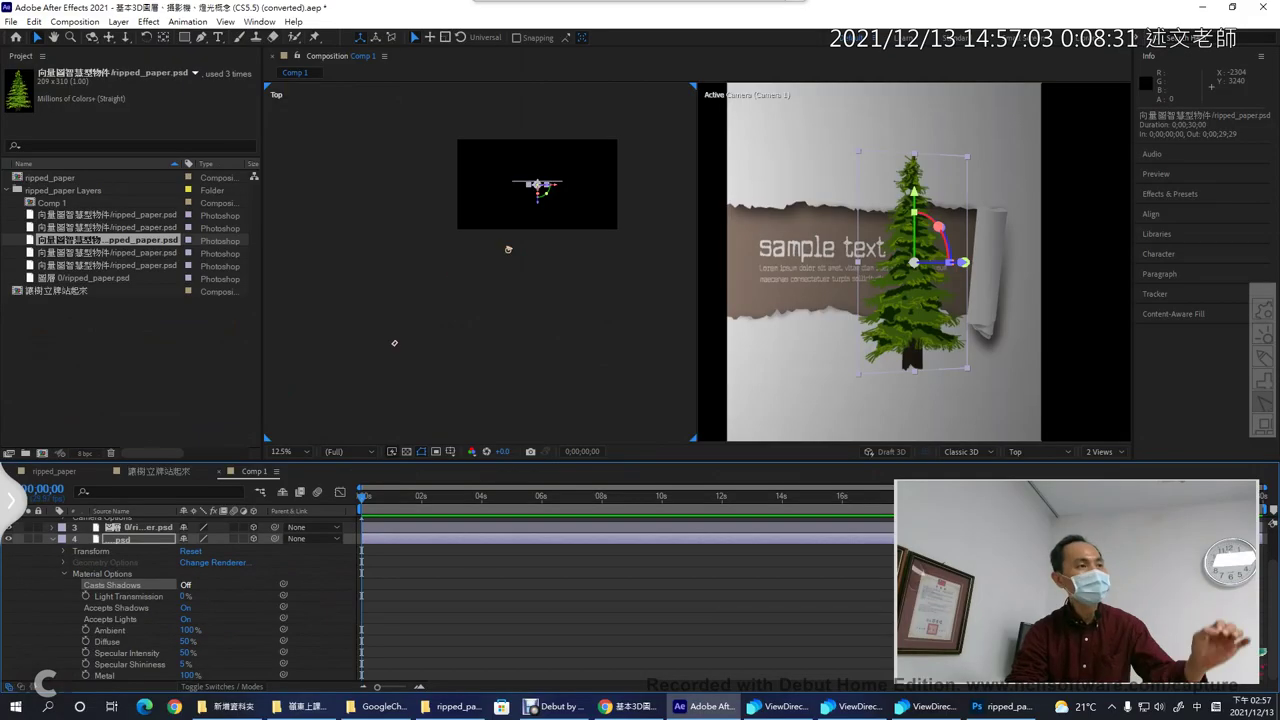
left_click(186, 585)
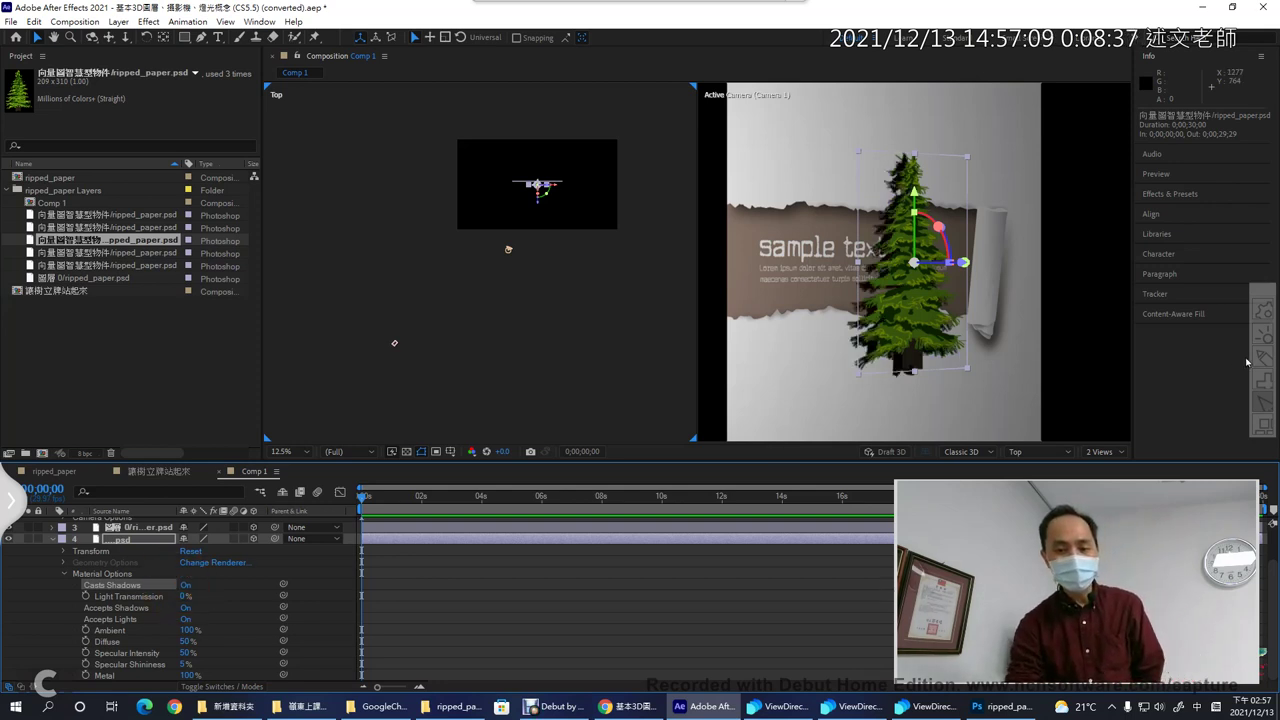
mouse_move(838, 390)
left_mouse_down()
mouse_move(802, 226)
mouse_move(991, 176)
mouse_move(986, 332)
mouse_move(824, 390)
mouse_move(793, 384)
left_mouse_up()
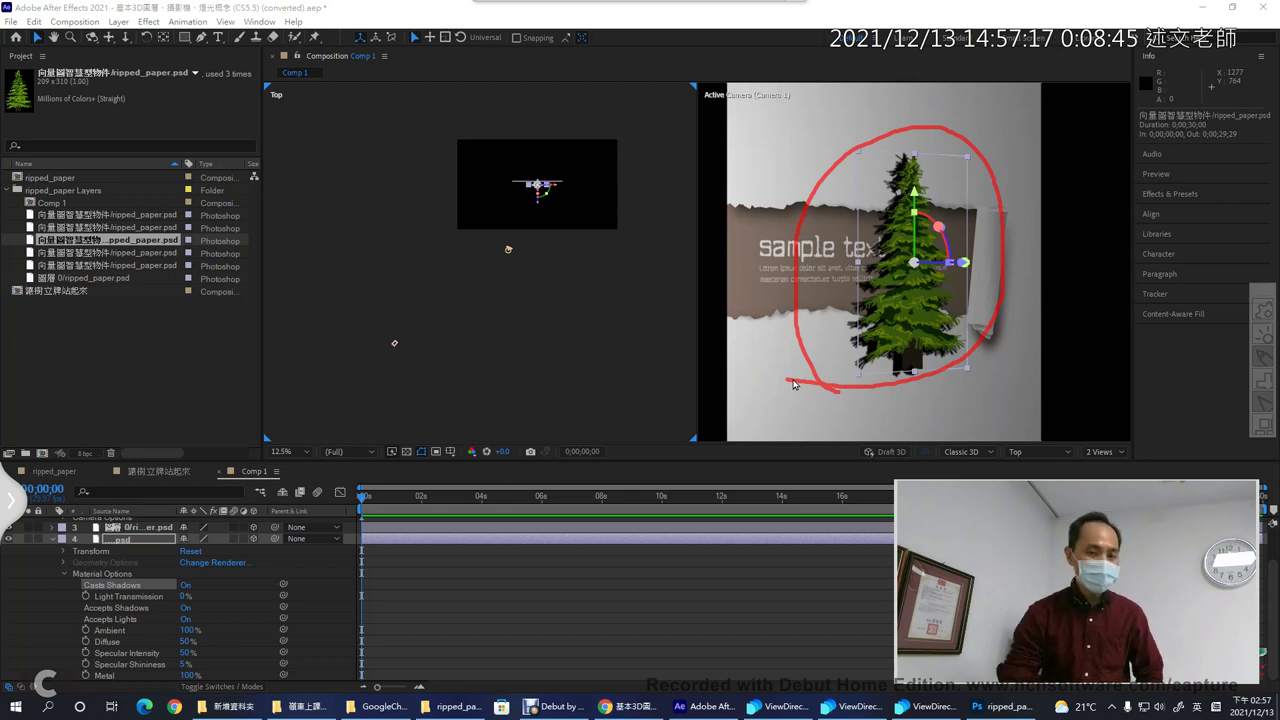
key("Escape")
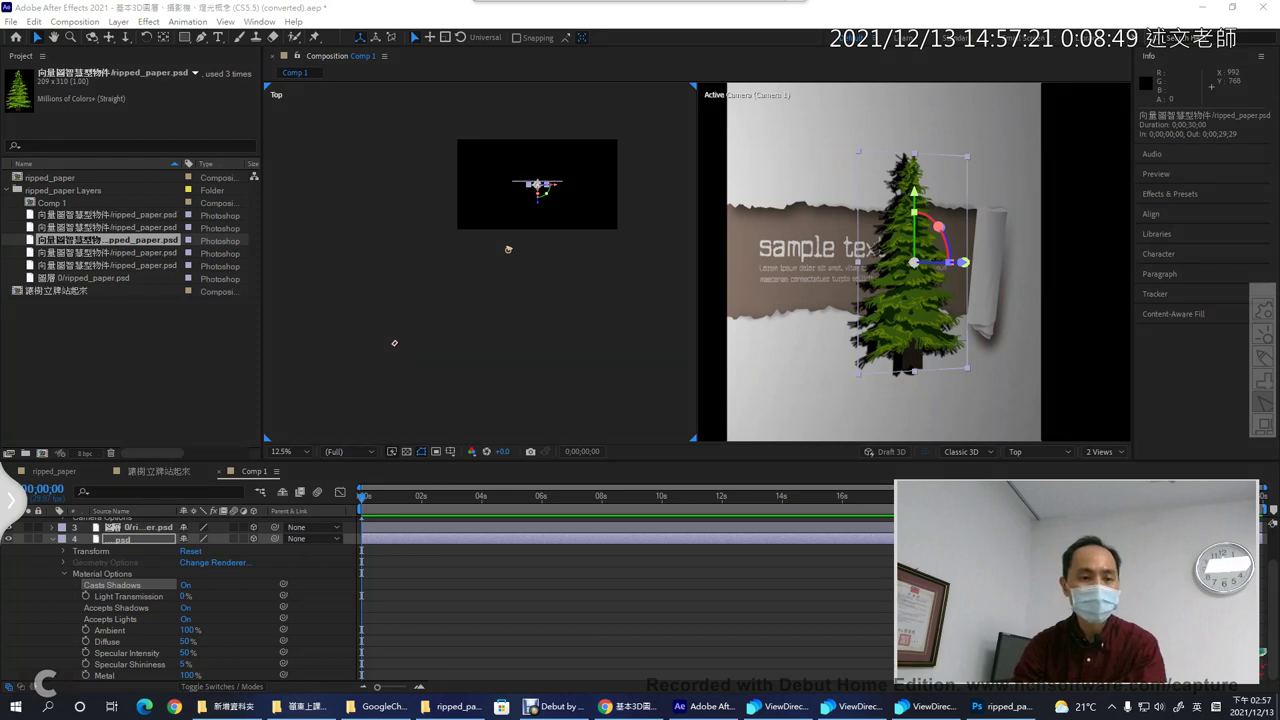
- Move the tree layer away from the paper in the Top view to 960, 540, -112, and select Spot Light 1
left_click_drag(537, 186, 538, 194)
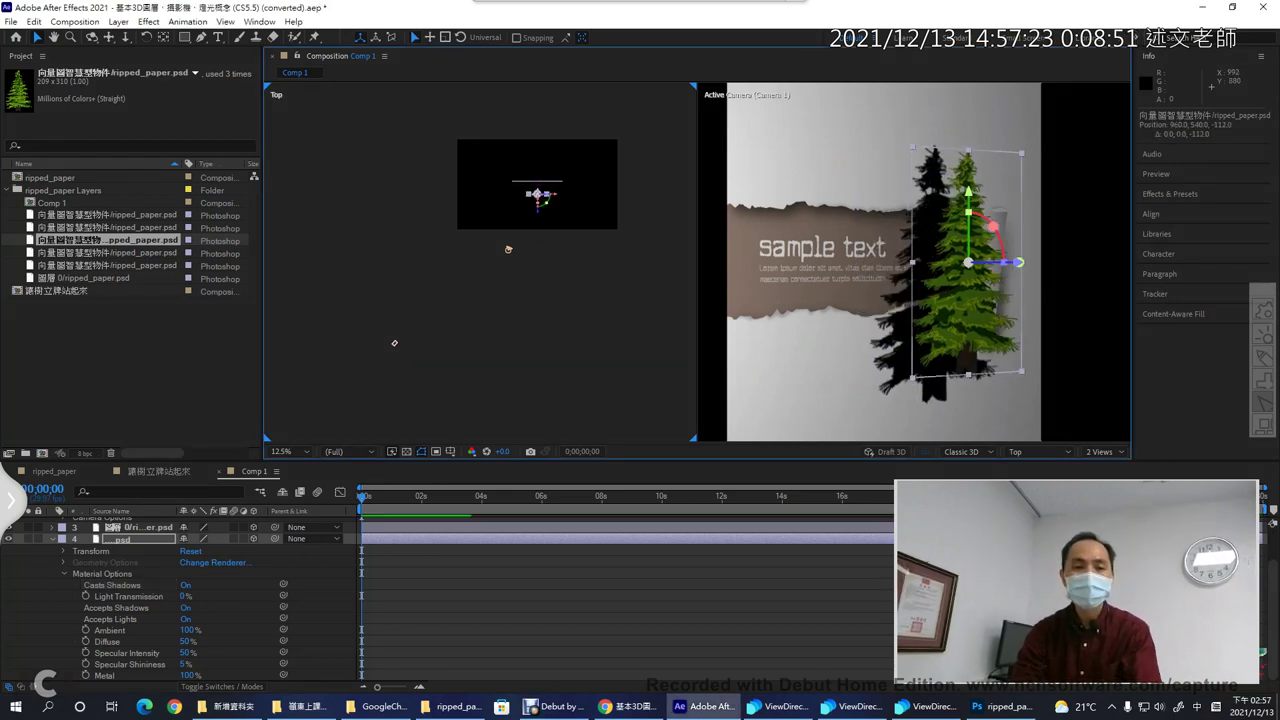
left_click(511, 252)
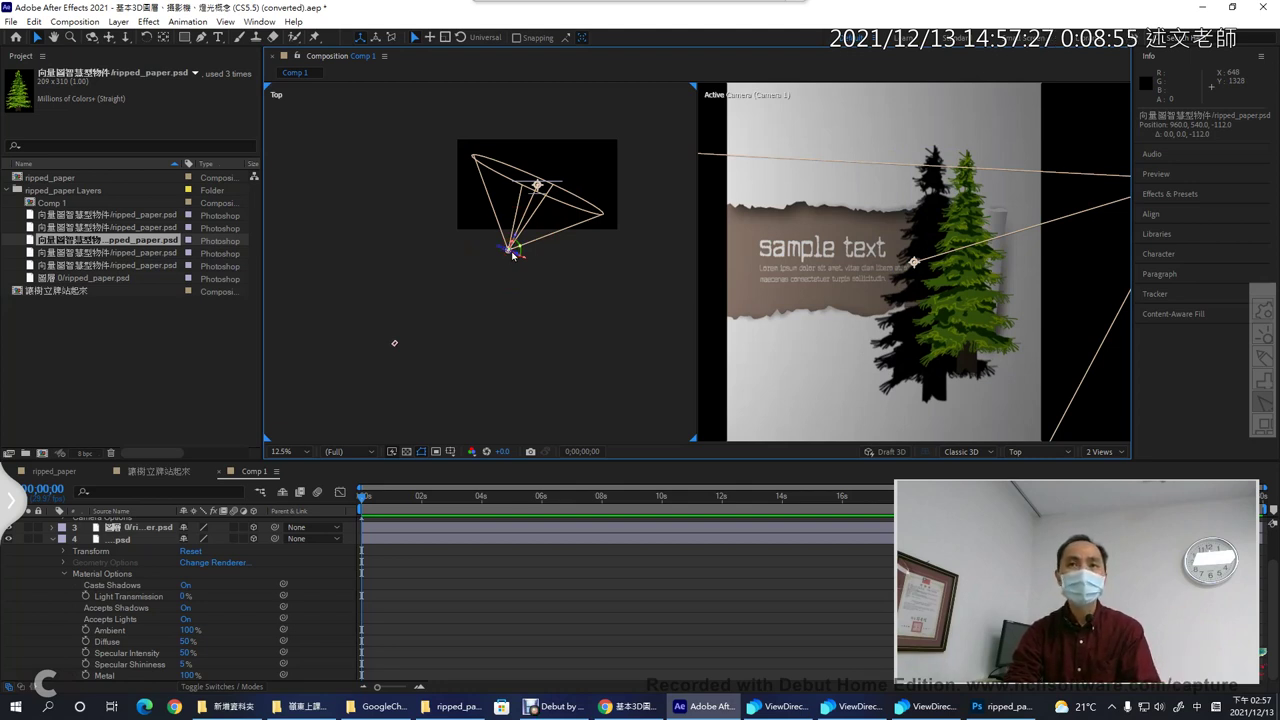
- Set Spot Light 1's Shadow Darkness to 58% and Shadow Diffusion to 70 px in its light settings
scroll(124, 541, "up", 2)
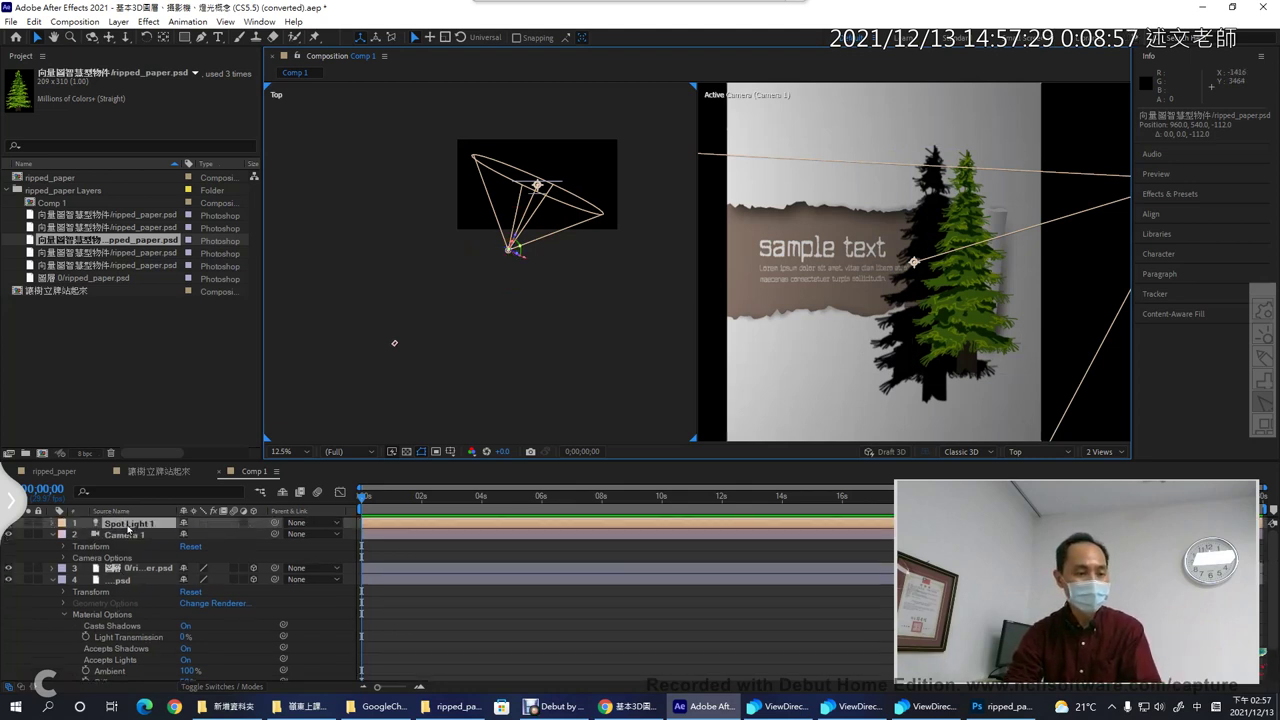
double_click(127, 528)
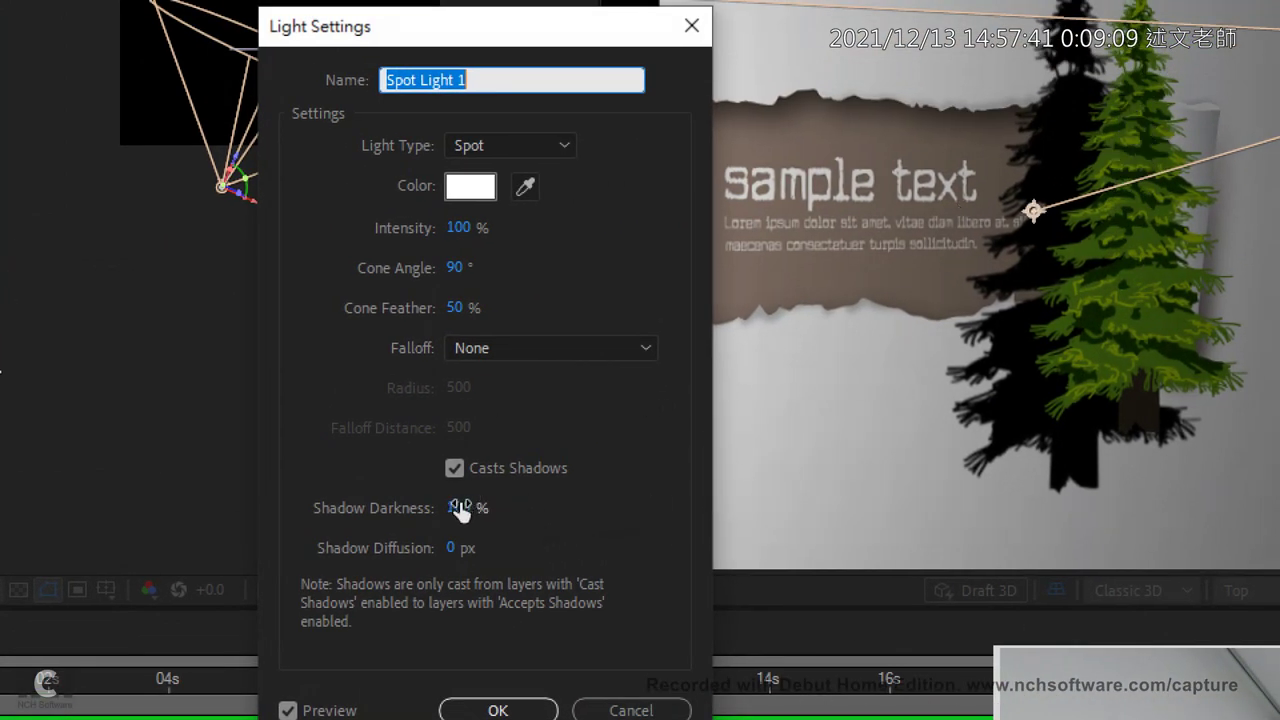
left_click_drag(458, 508, 404, 508)
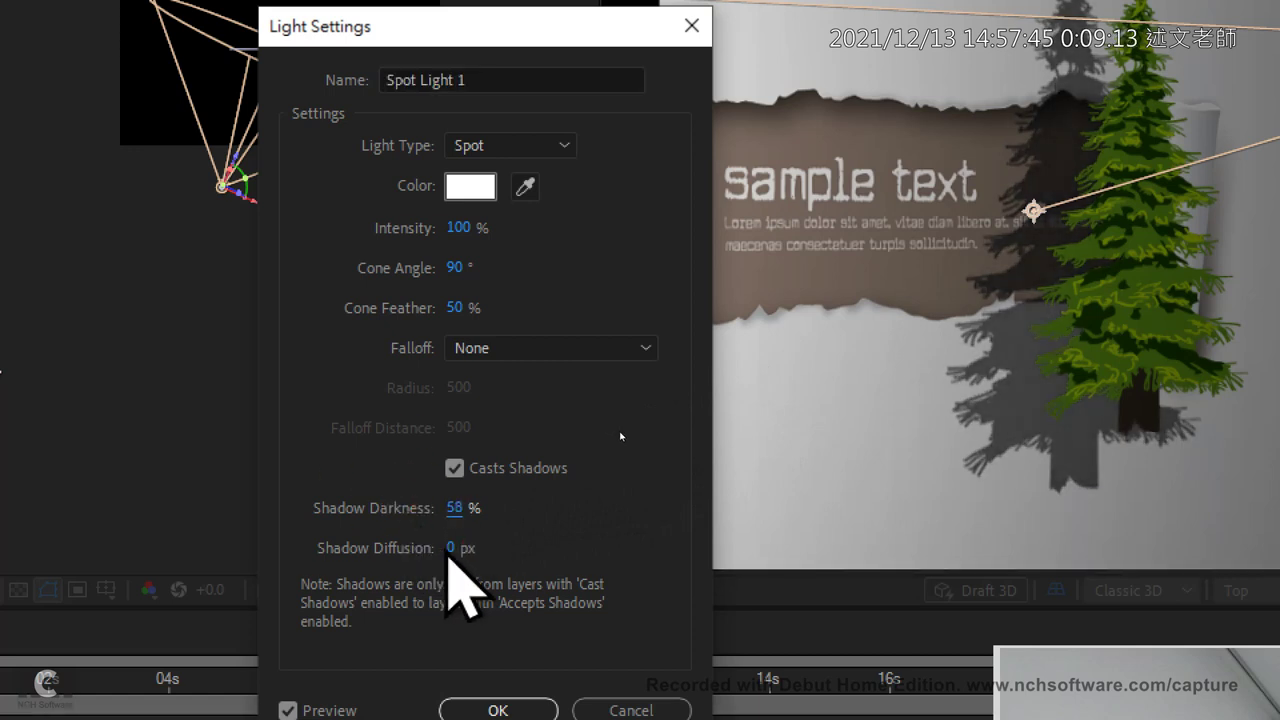
left_click_drag(448, 547, 533, 530)
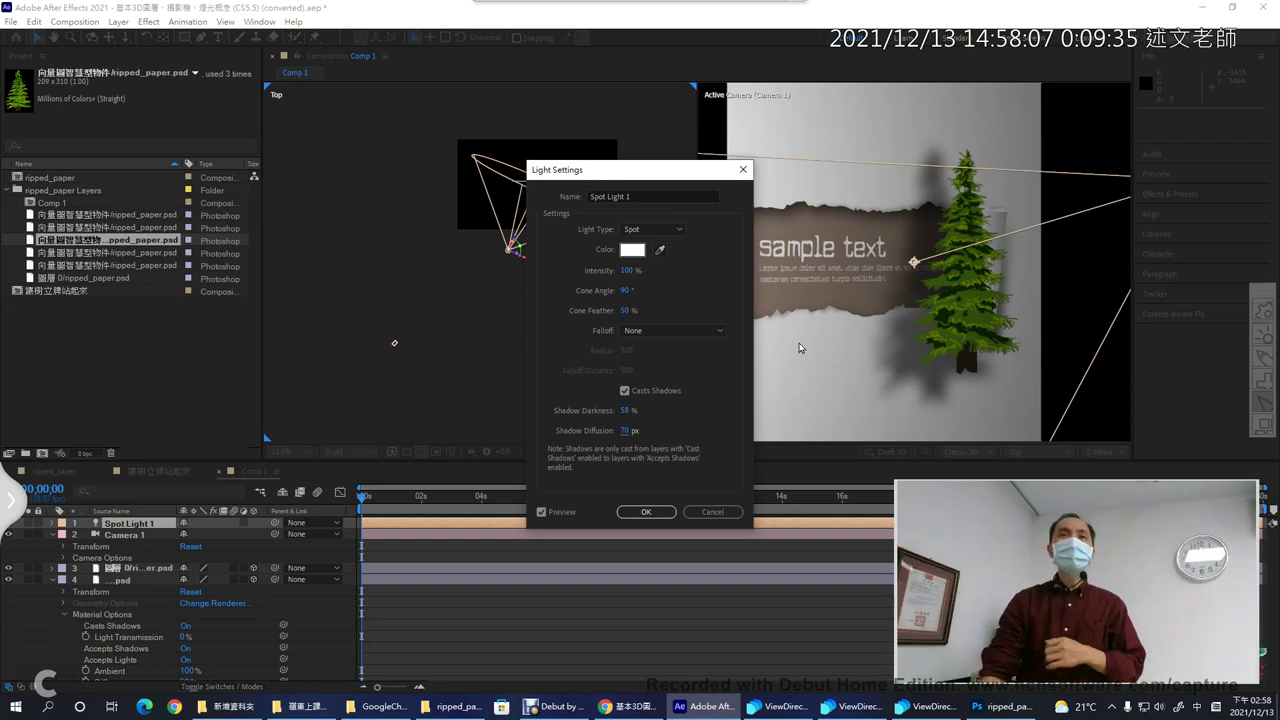
left_click(648, 511)
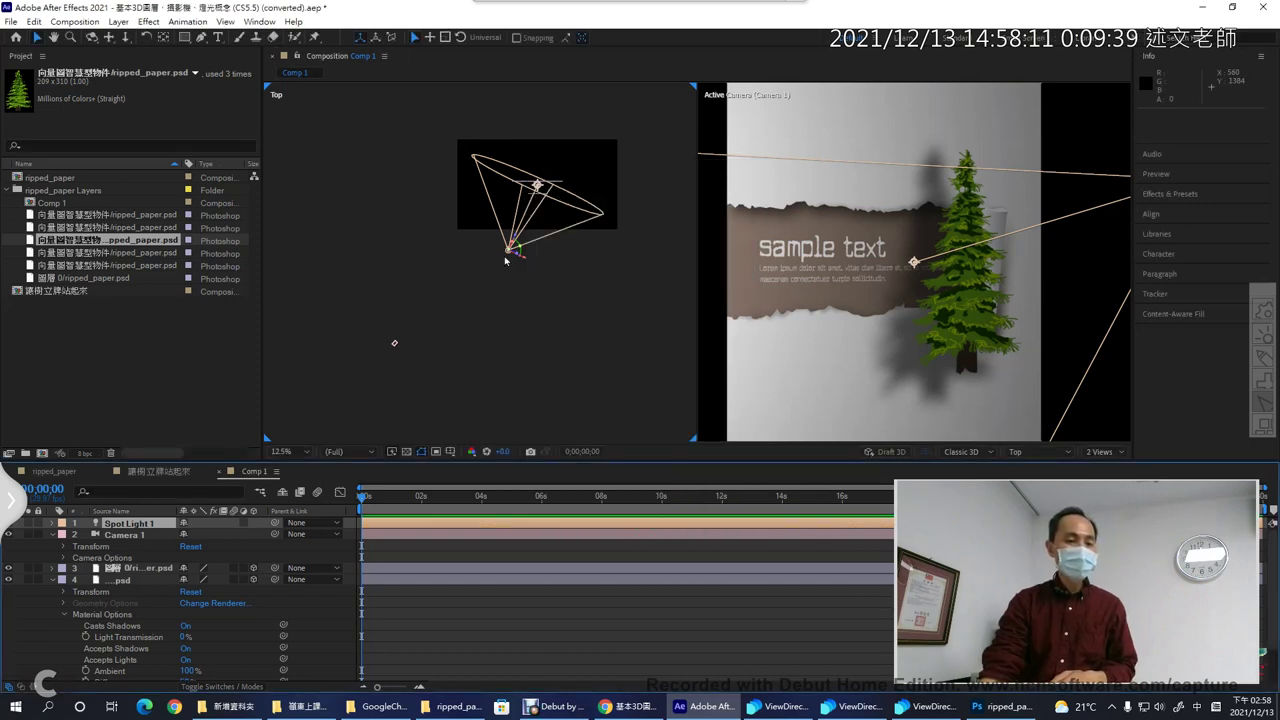
- Move Spot Light 1 to about 1168, 460, -978.7 in the Top view and raise it to 1168, 140, -1106.7 in the Left view
left_click_drag(505, 260, 548, 270)
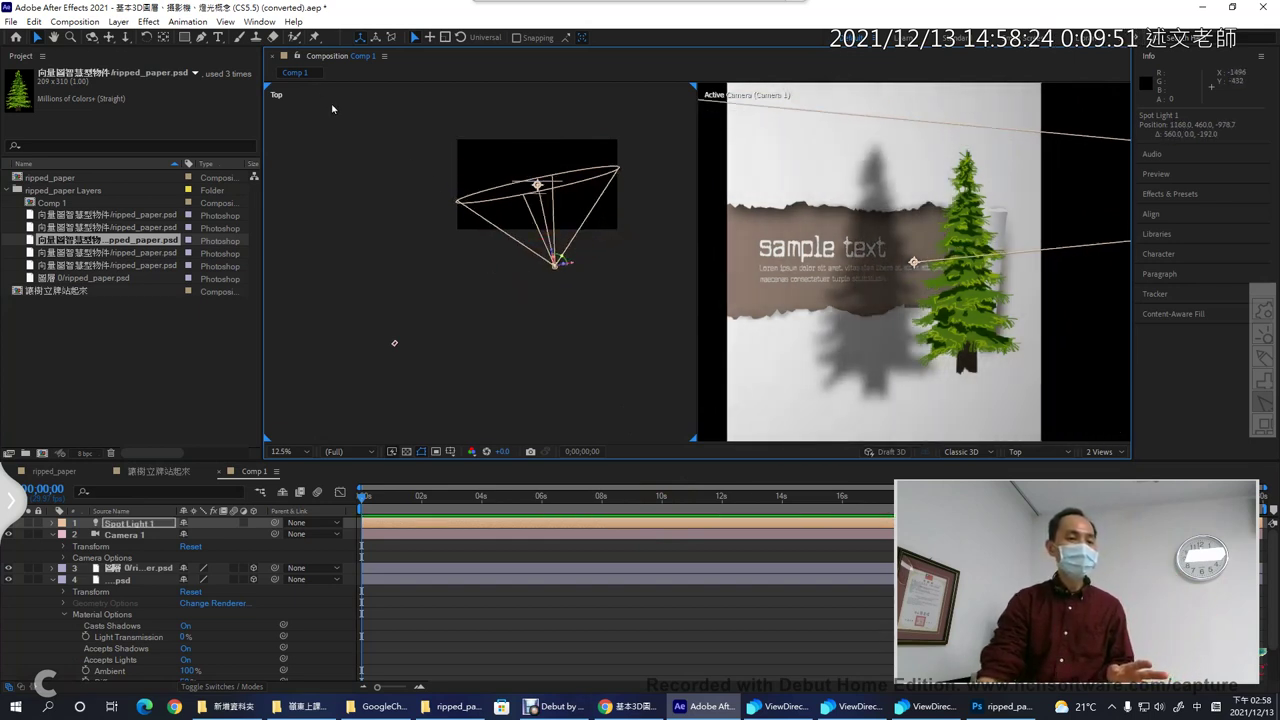
left_click(1030, 451)
left_click(1035, 285)
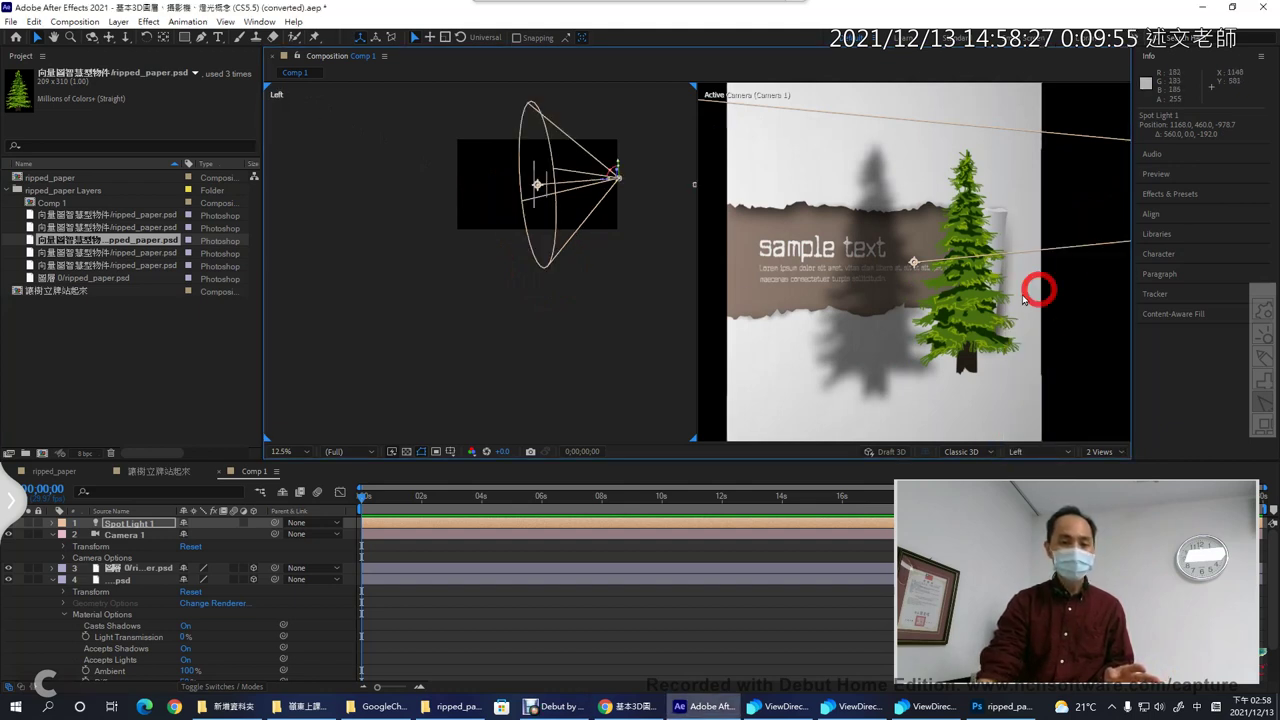
left_click(617, 180)
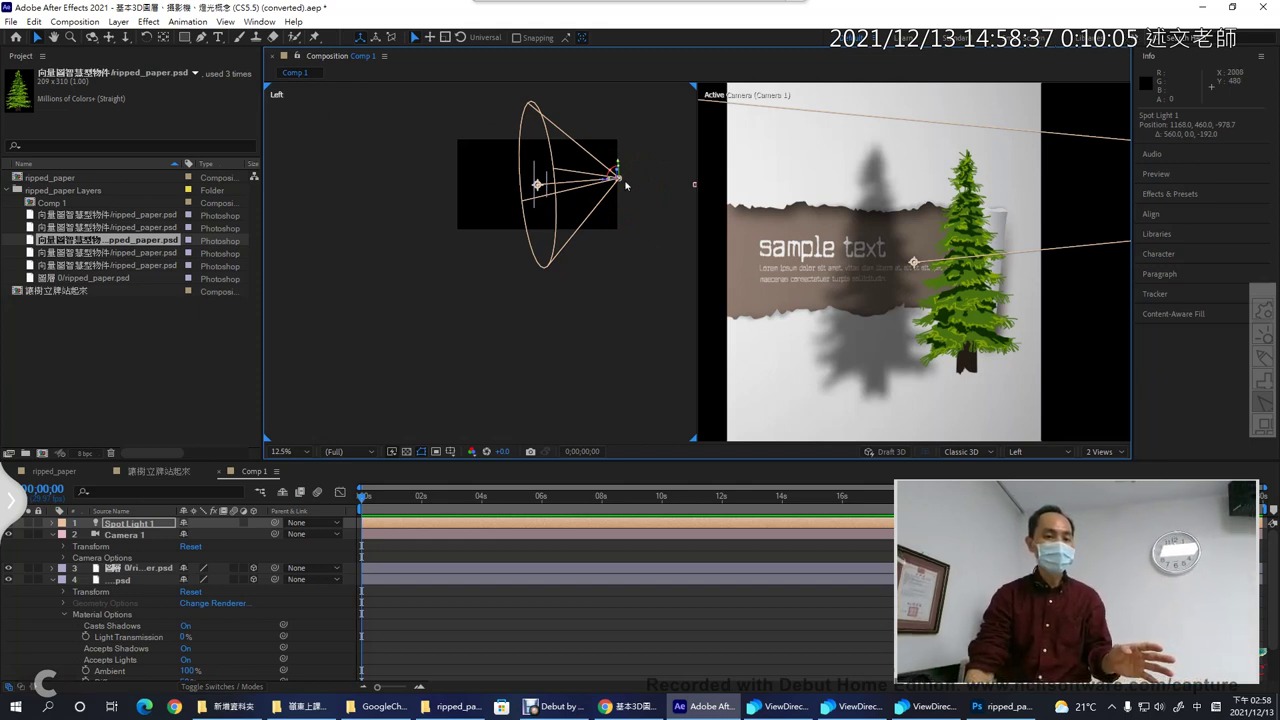
left_click_drag(617, 177, 626, 150)
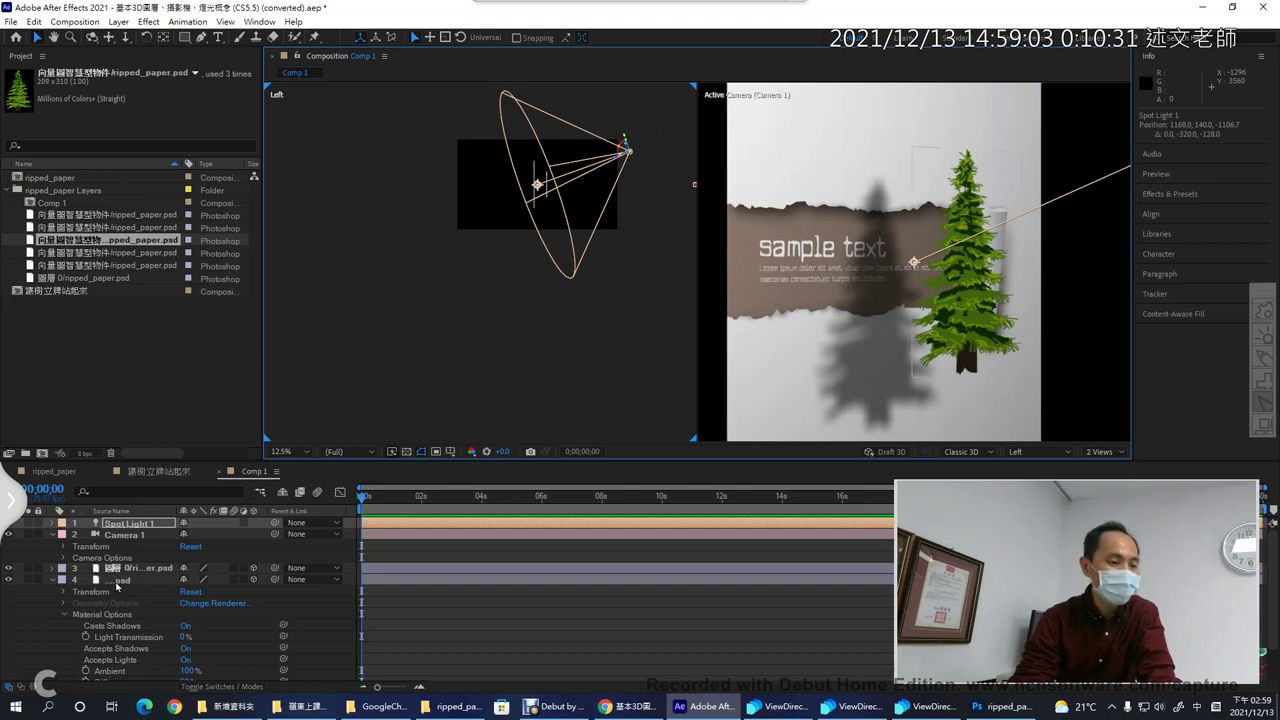
- Set Light Transmission to 100% in the tree layer's Material Options
left_click(120, 580)
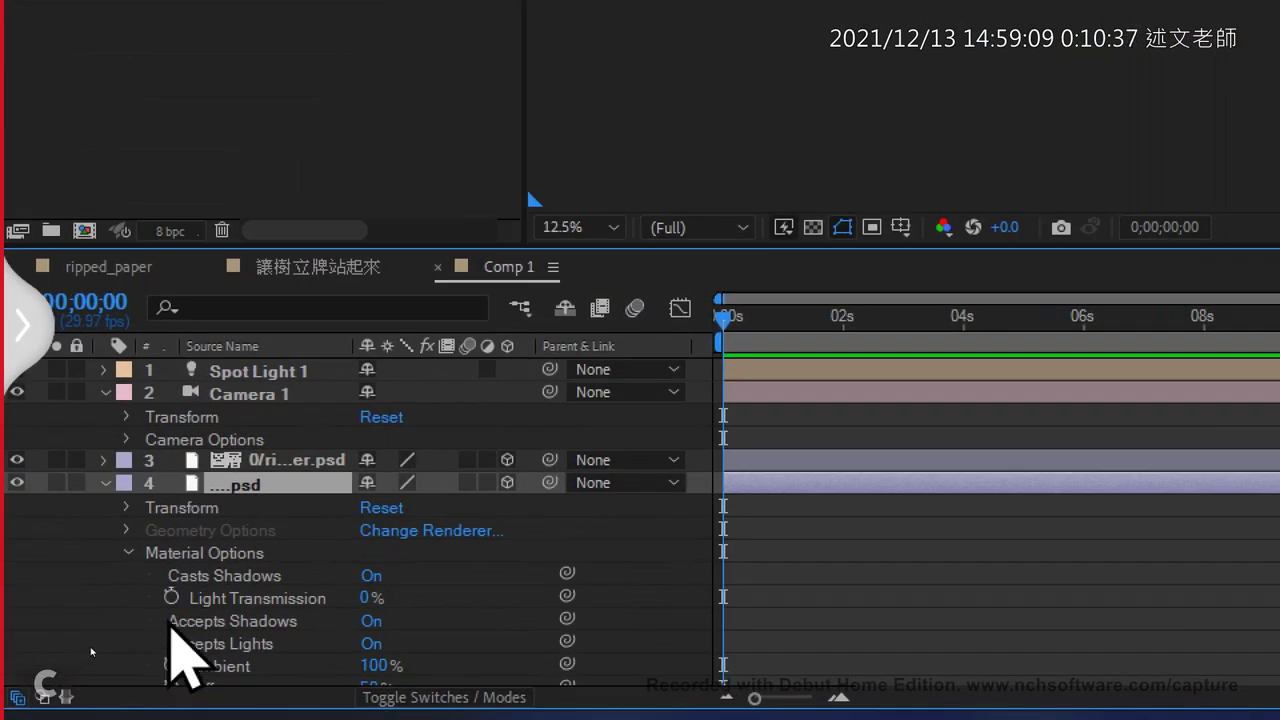
left_click(107, 638)
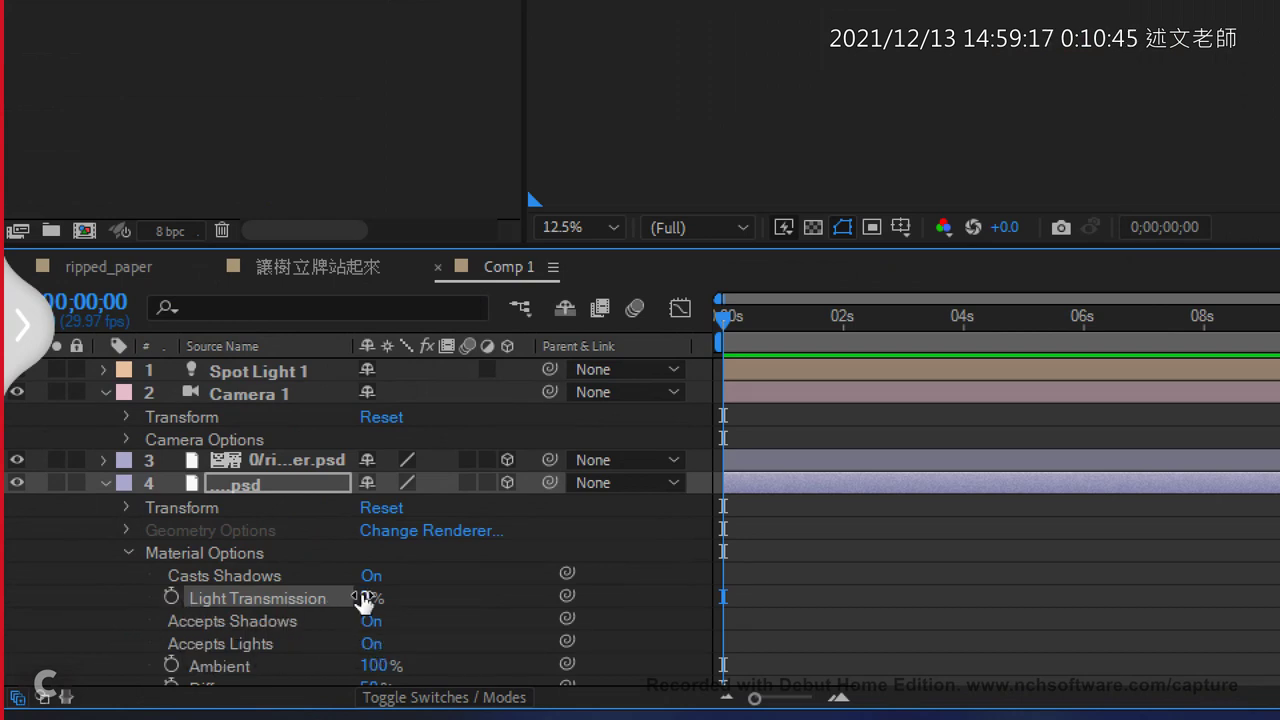
left_click_drag(364, 598, 420, 598)
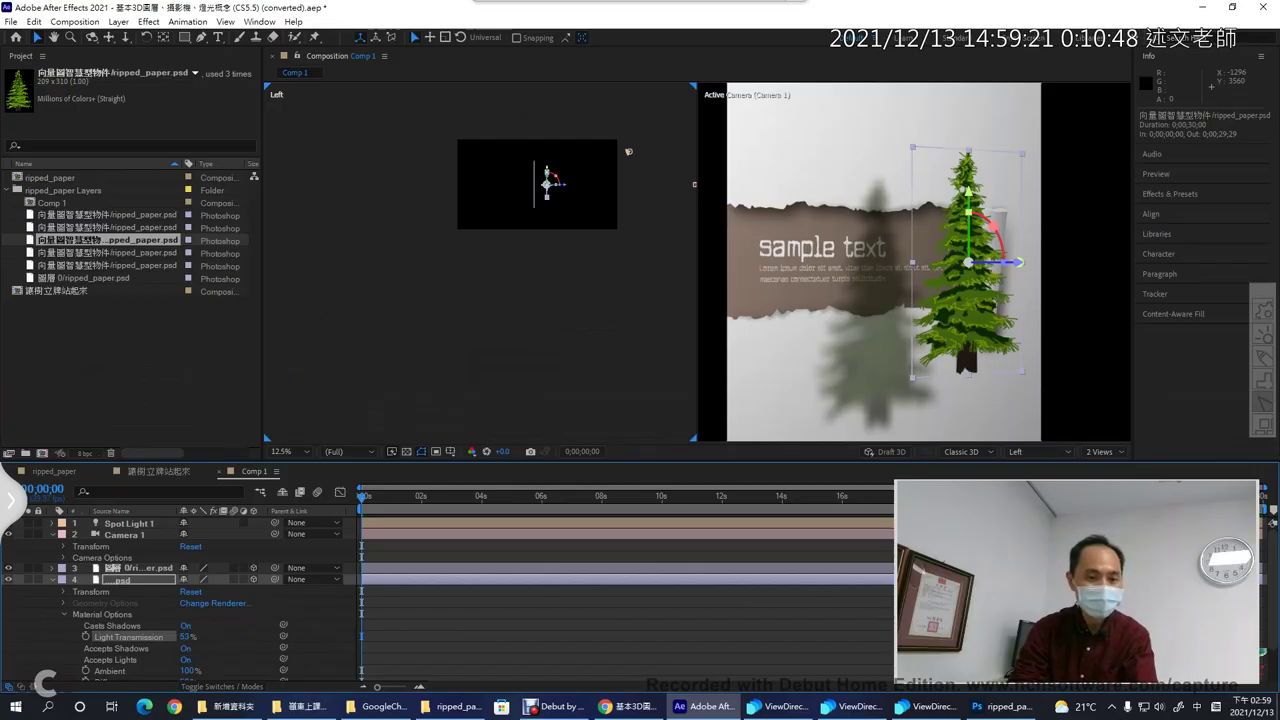
left_click_drag(185, 636, 230, 636)
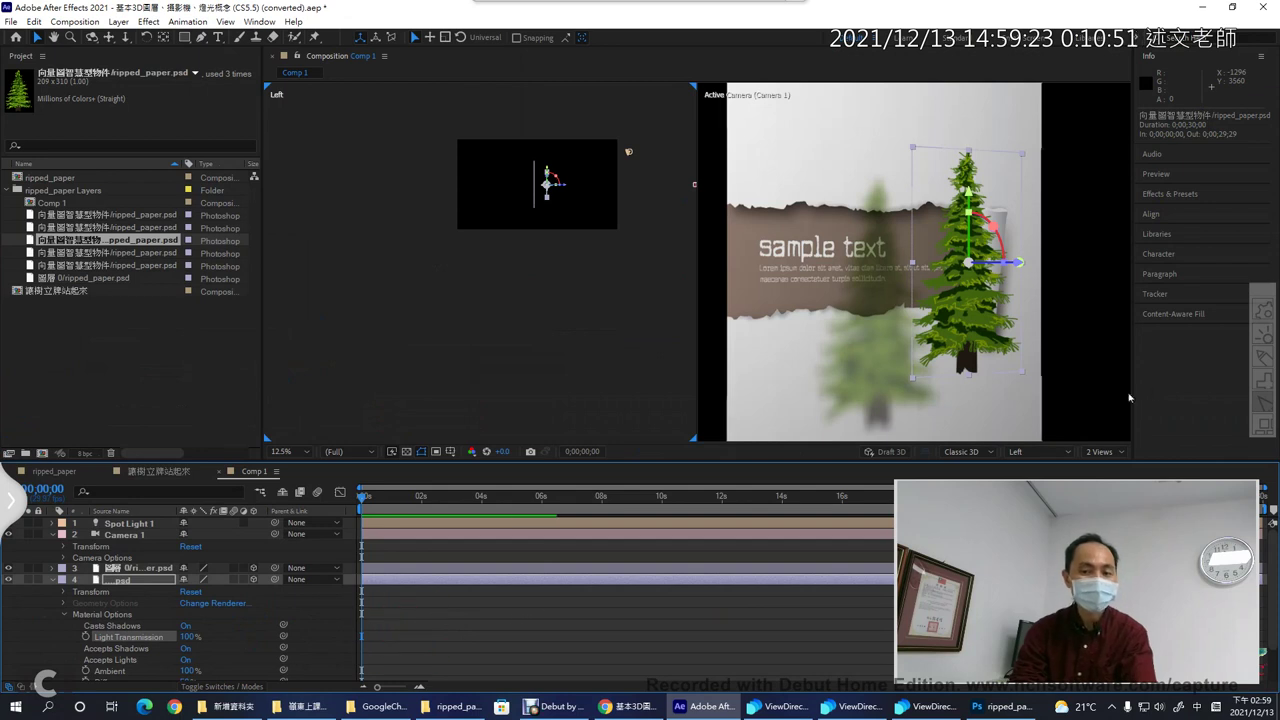
left_click(1260, 360)
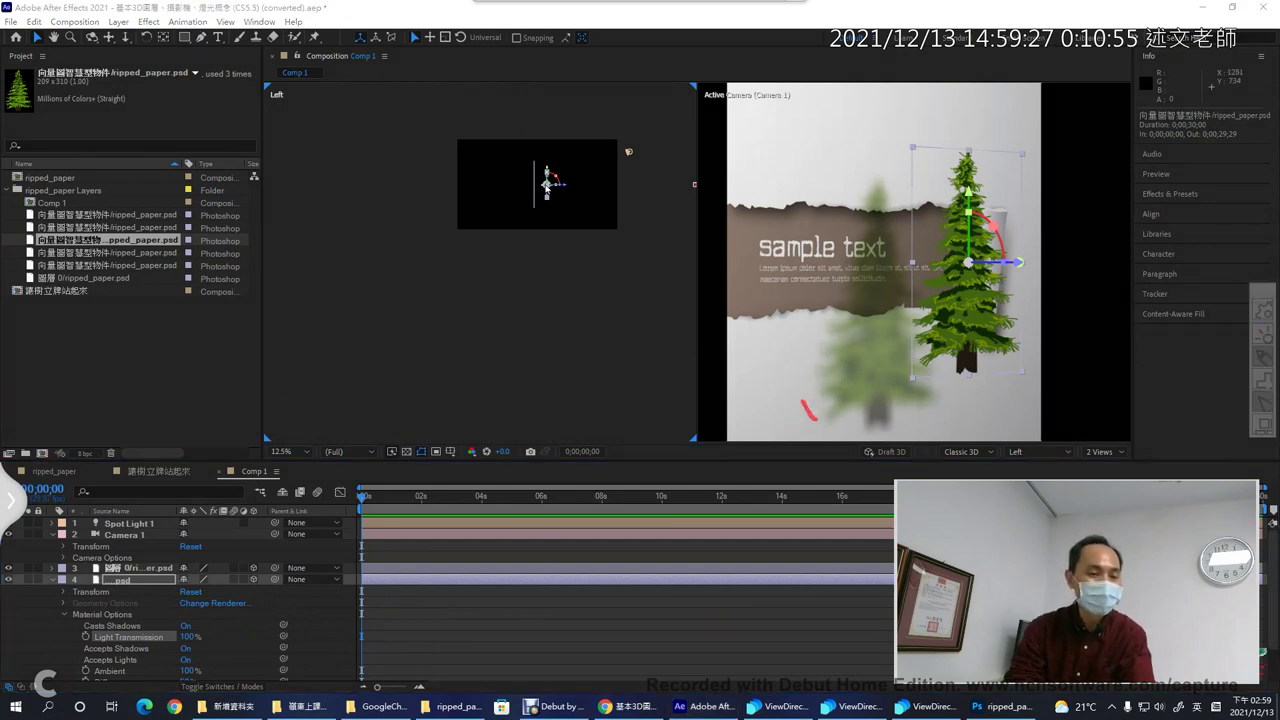
left_click(136, 523)
double_click(134, 523)
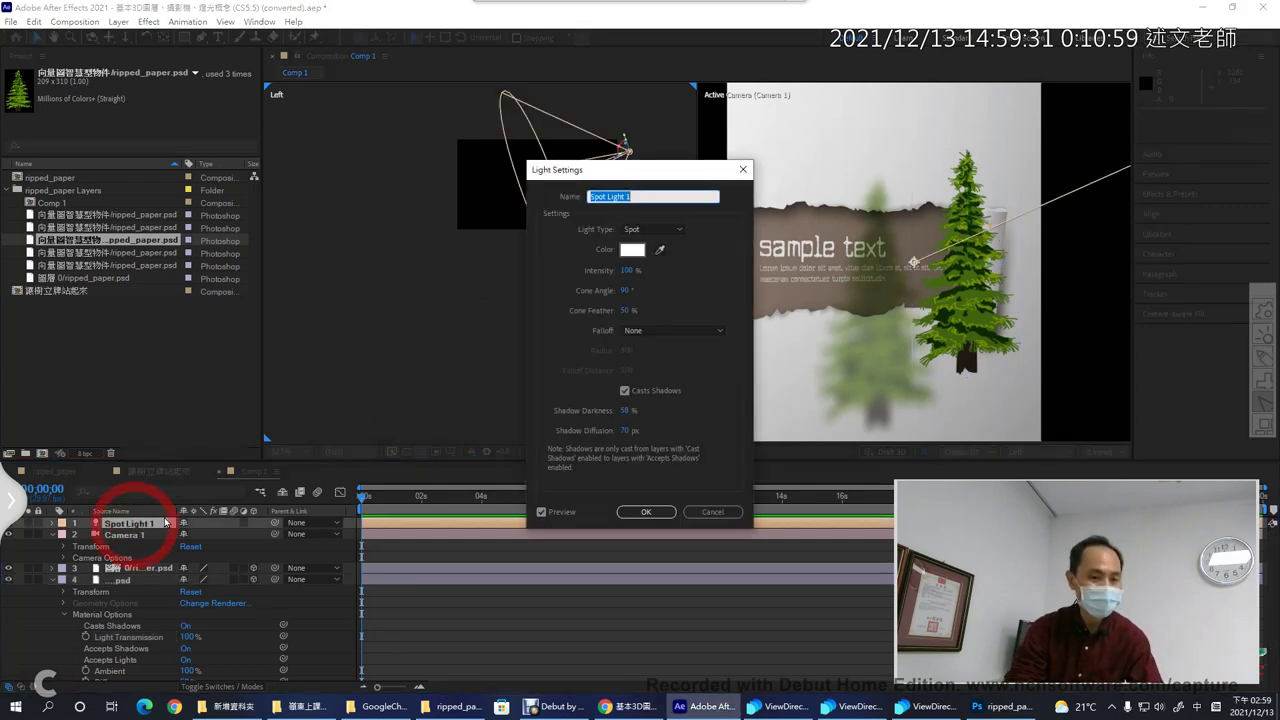
left_click_drag(625, 410, 716, 408)
left_click_drag(625, 430, 570, 431)
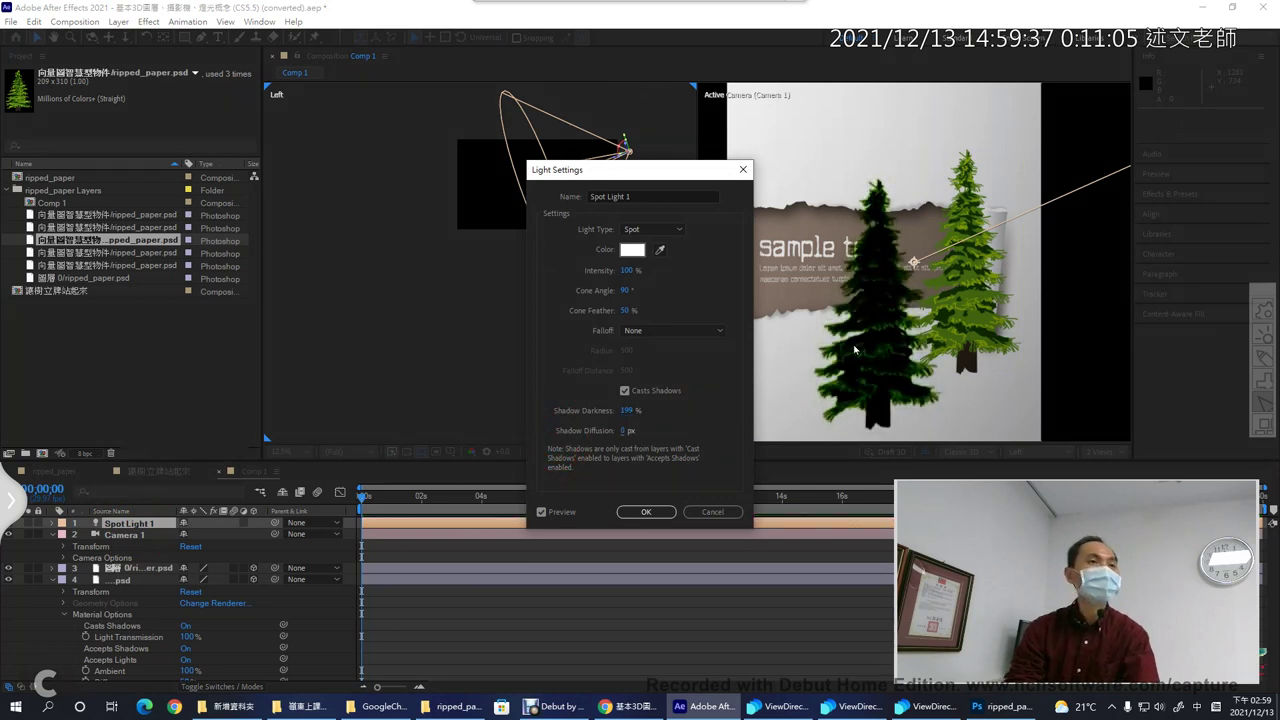
left_click(743, 169)
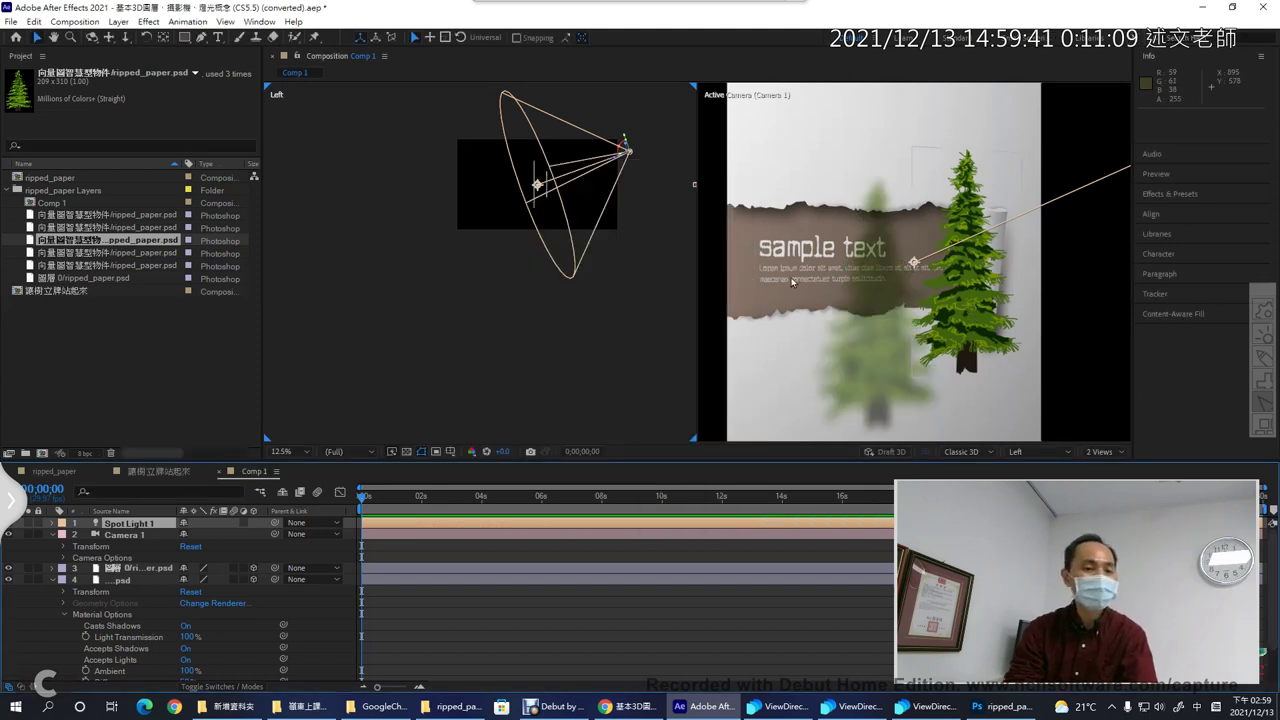
- Set Spot Light 1's Shadow Darkness to 100% and Shadow Diffusion to 0 px in its light settings
double_click(128, 524)
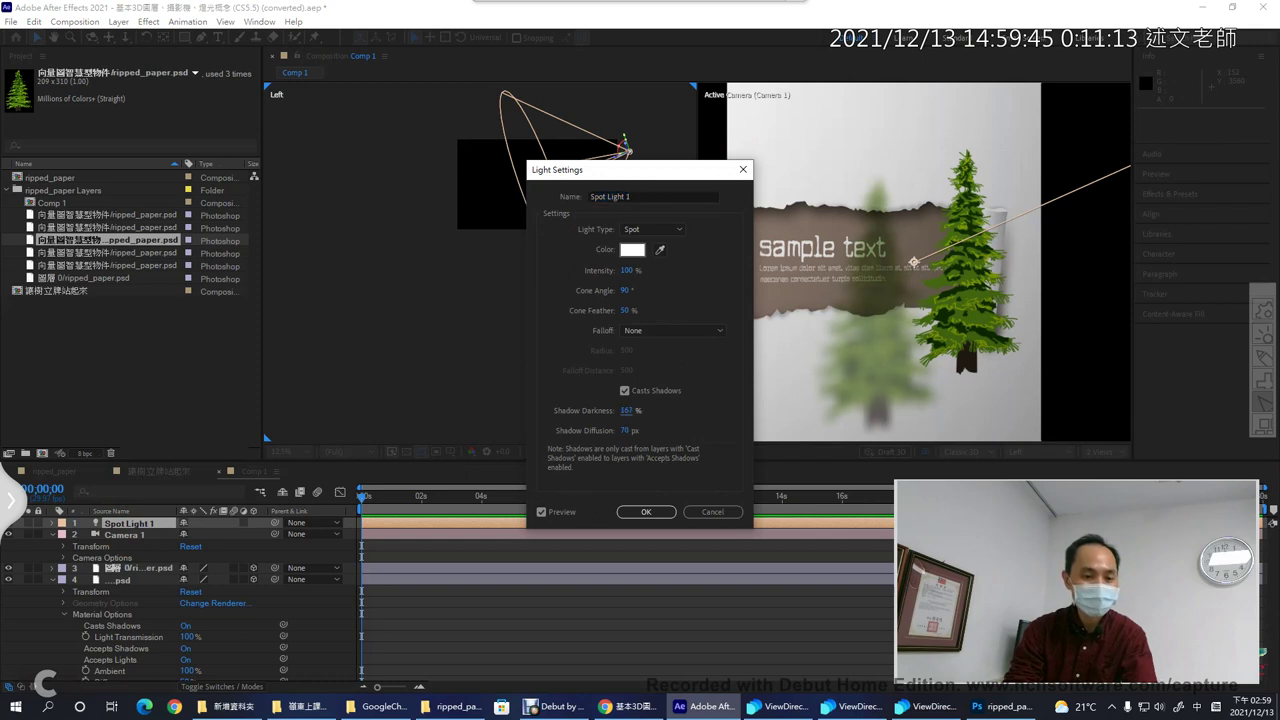
left_click_drag(626, 410, 743, 405)
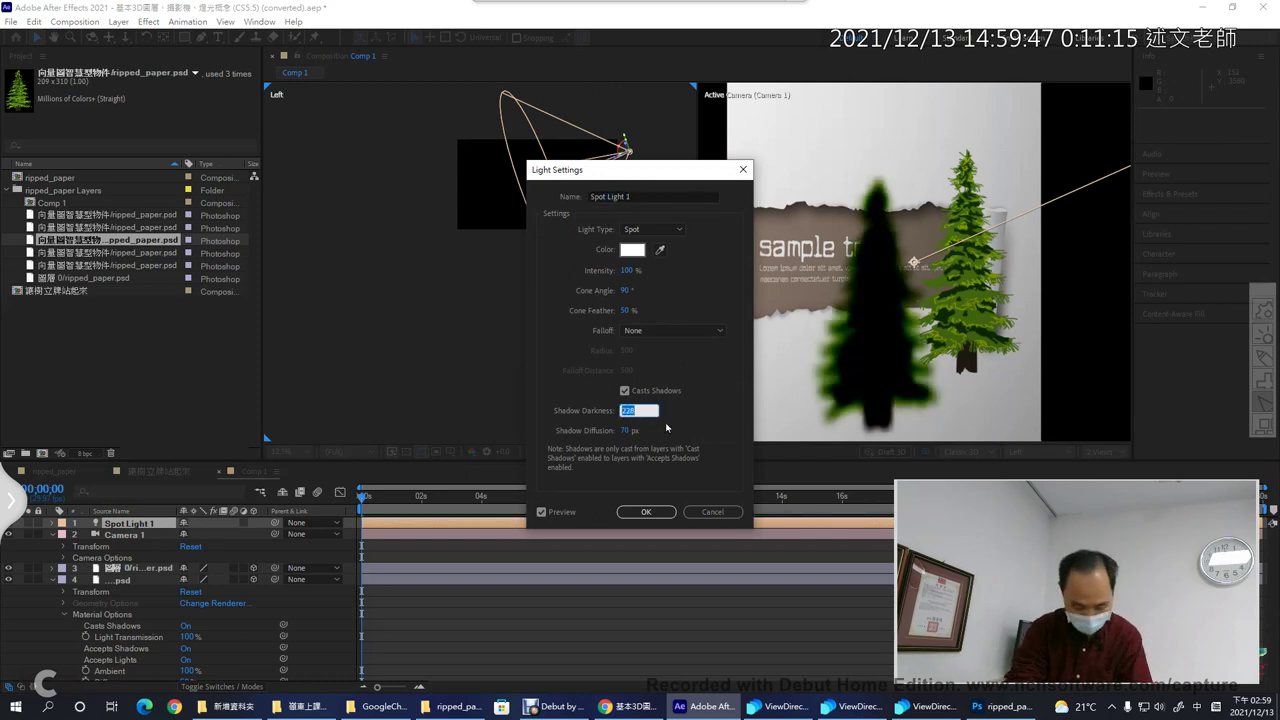
key("Tab")
type("0")
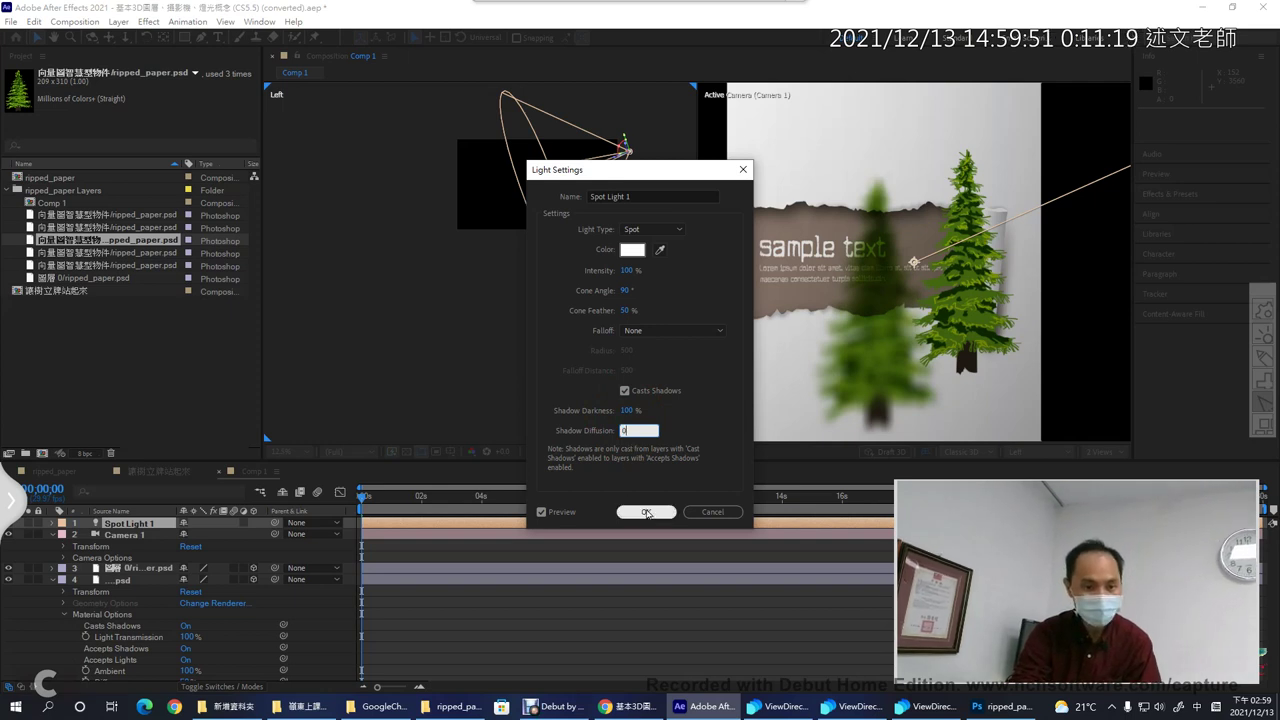
left_click(645, 511)
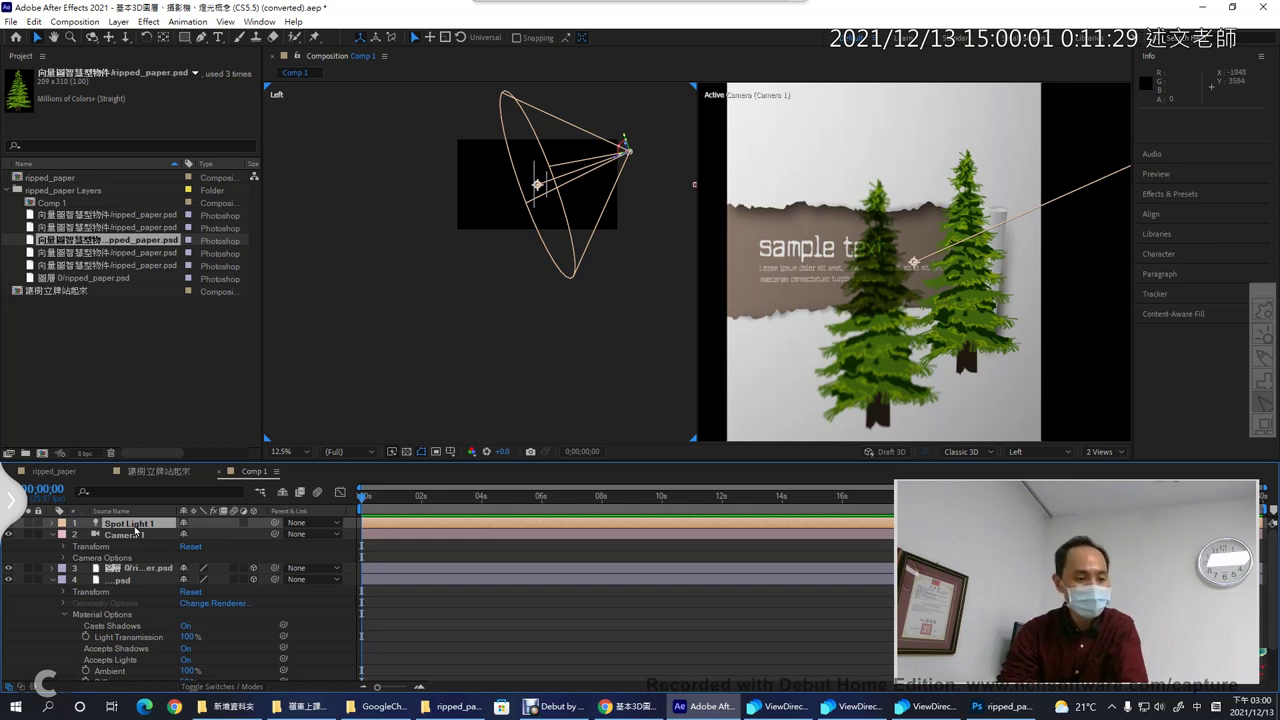
- Try a lower Opacity in the tree layer's Transform properties, restore it to 100%, and collapse the Transform group
left_click(136, 536)
key("ctrl+Up")
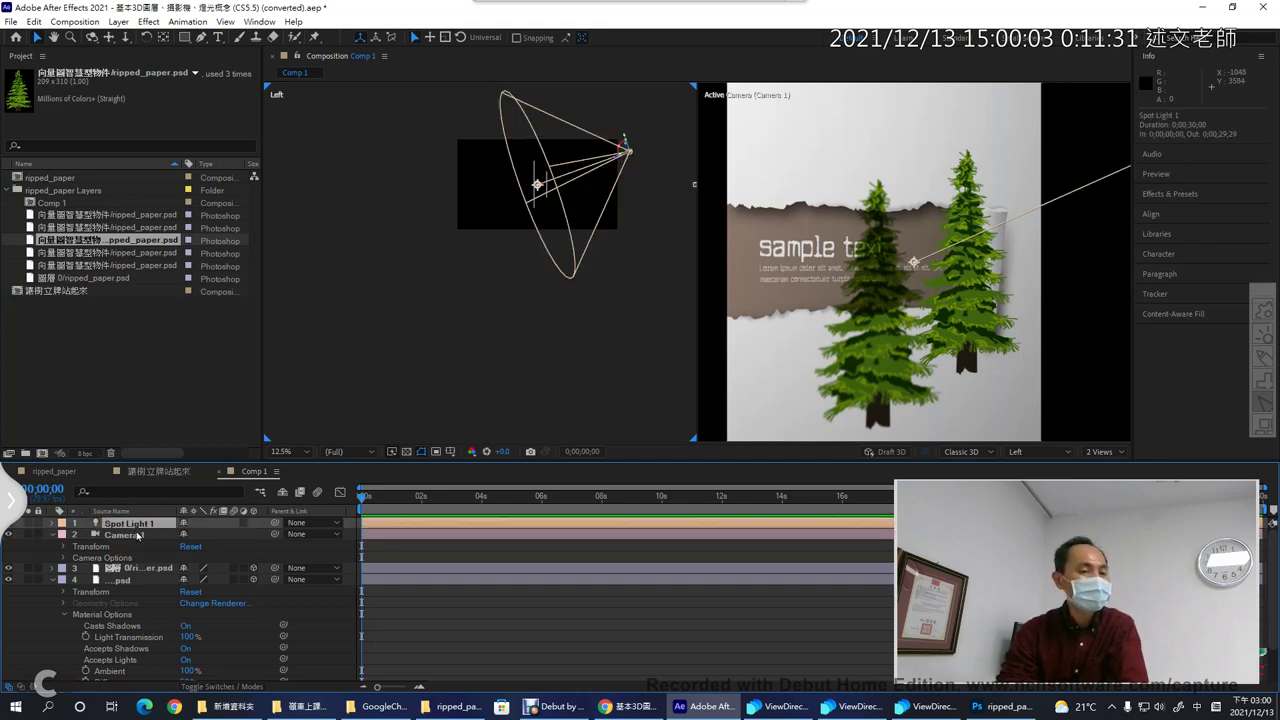
left_click(138, 536)
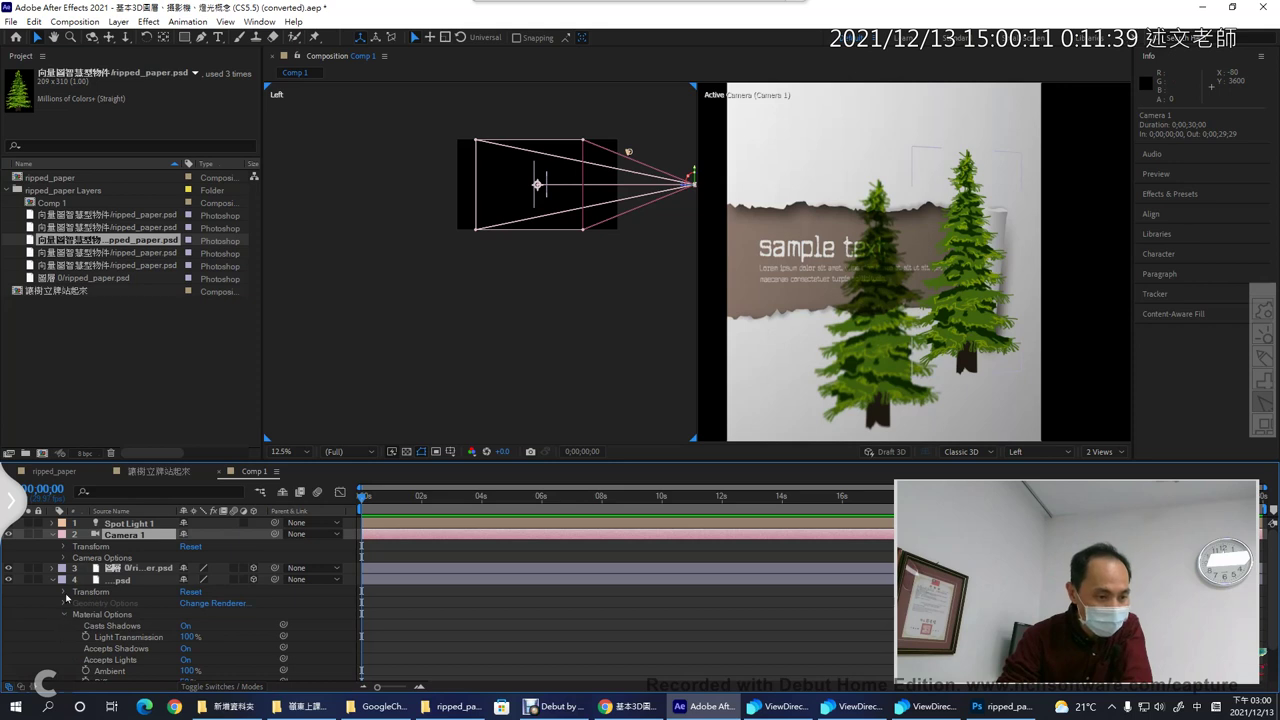
left_click(63, 594)
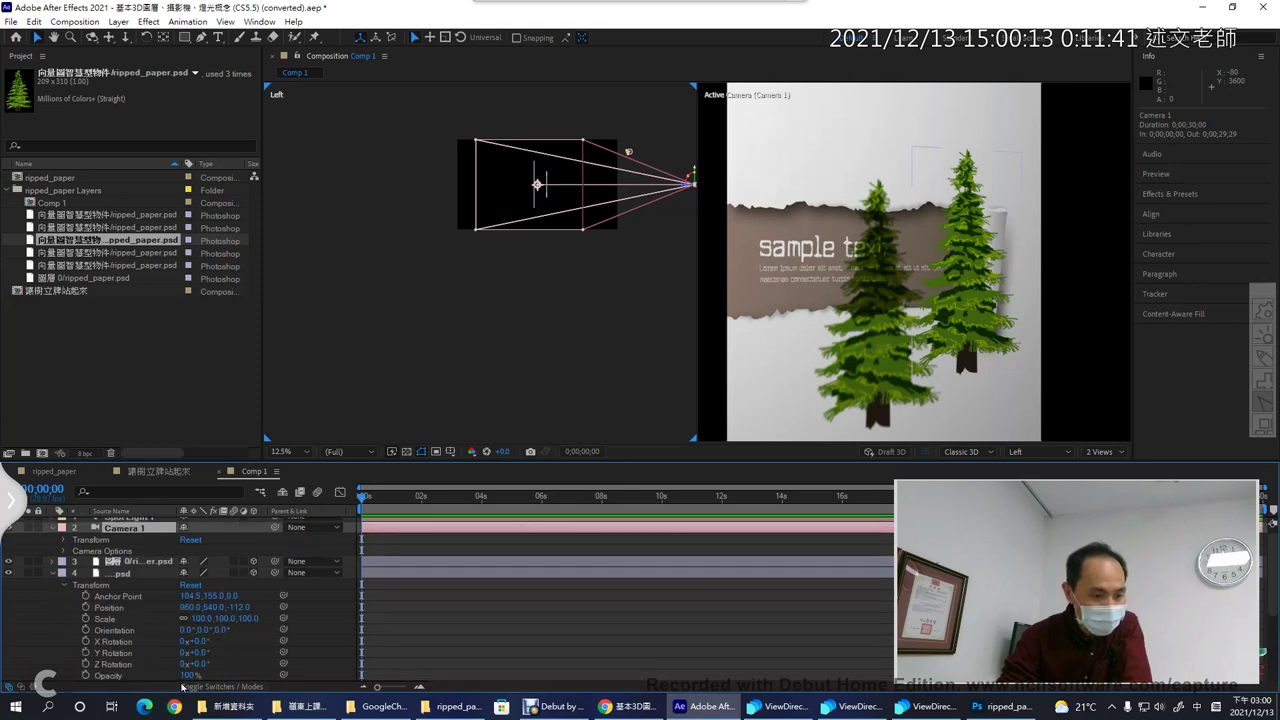
left_click(110, 675)
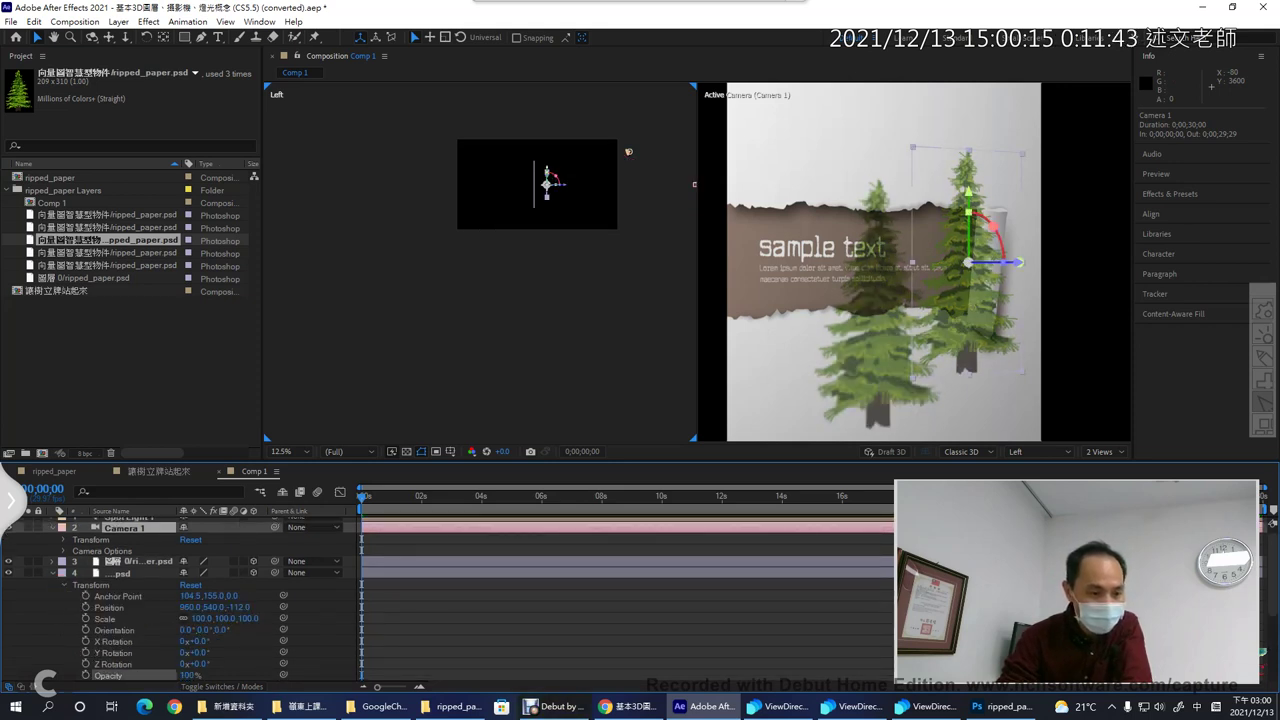
left_click(250, 676)
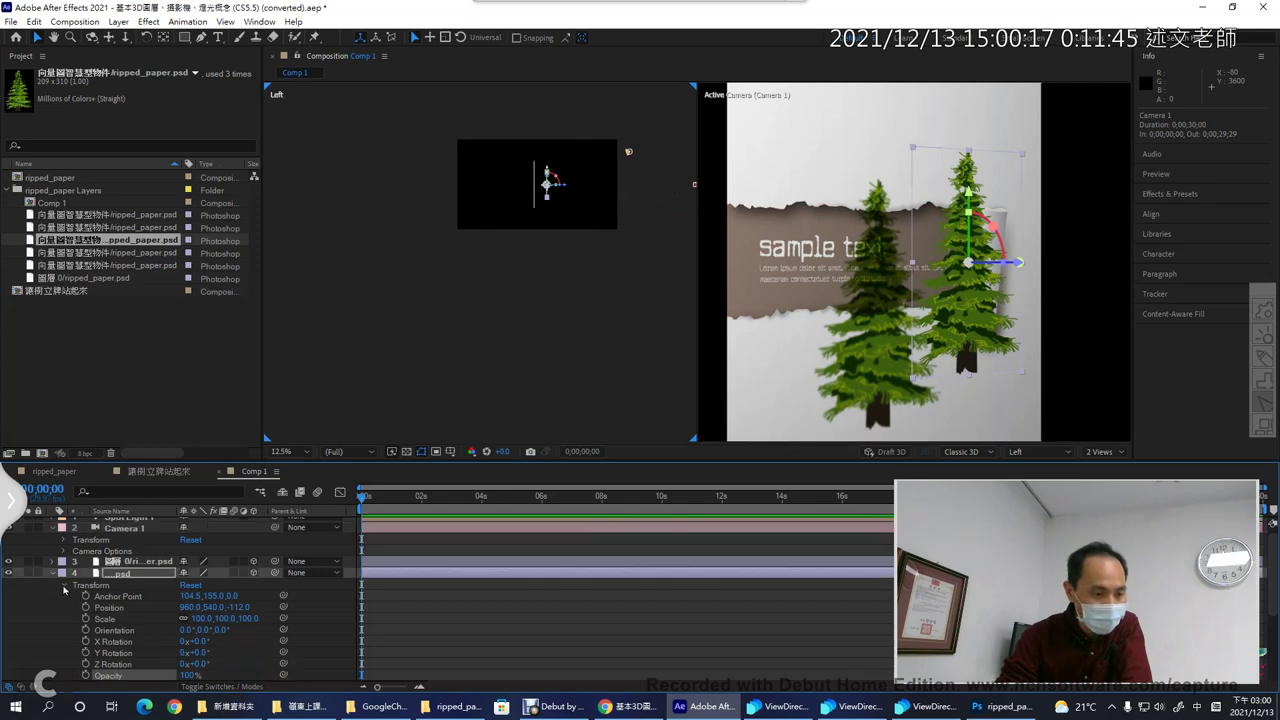
left_click(64, 585)
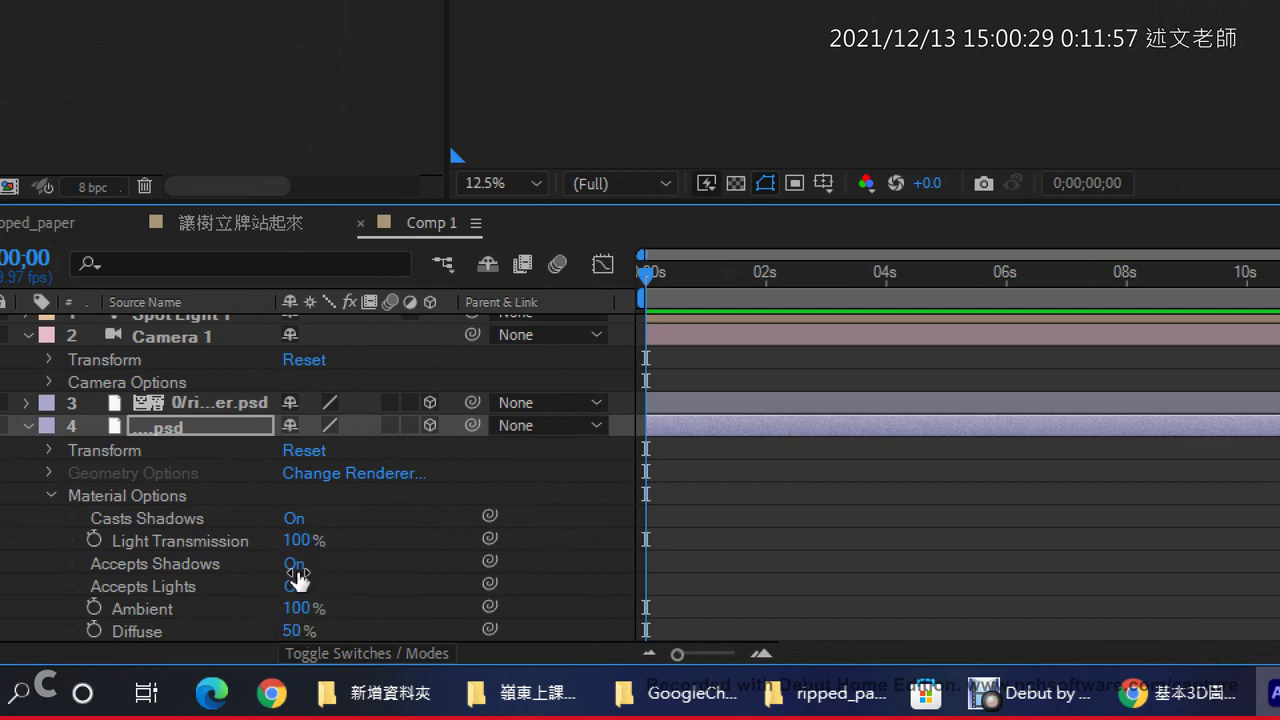
scroll(320, 645, "down", 2)
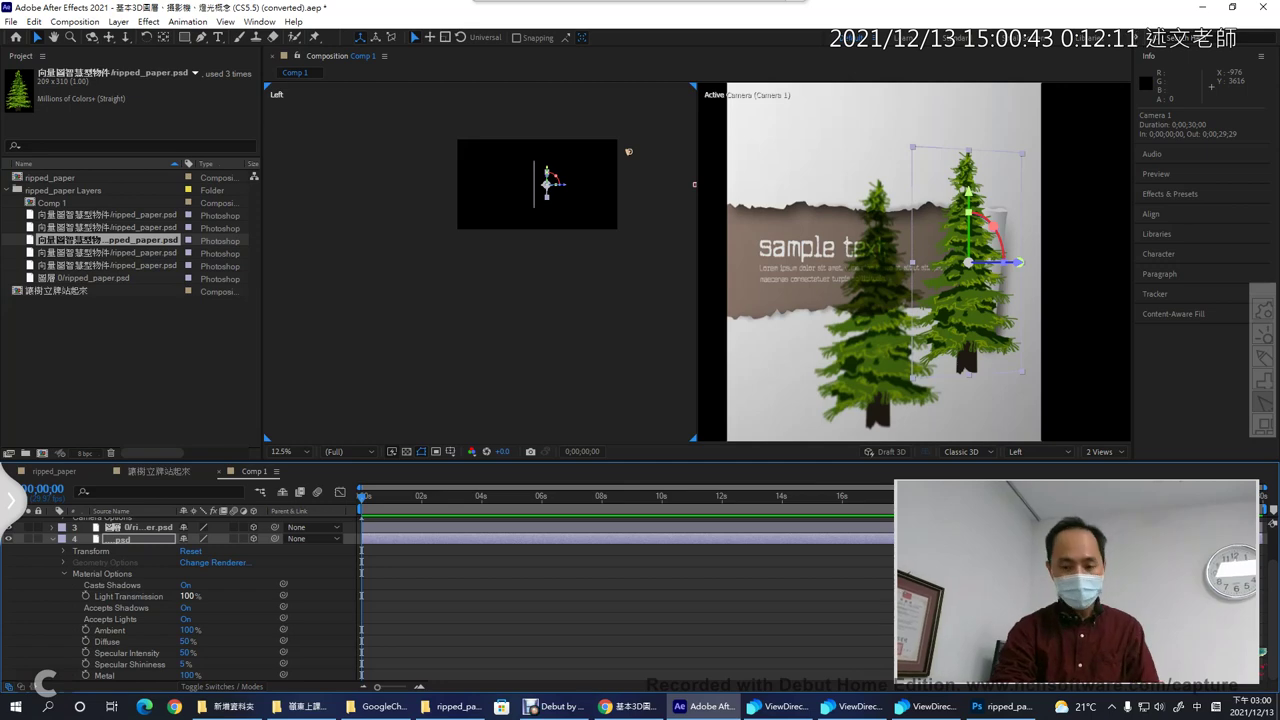
- Switch to the lesson notes in Google Docs and review the title and the 3D layer section at the document's beginning
left_click(640, 707)
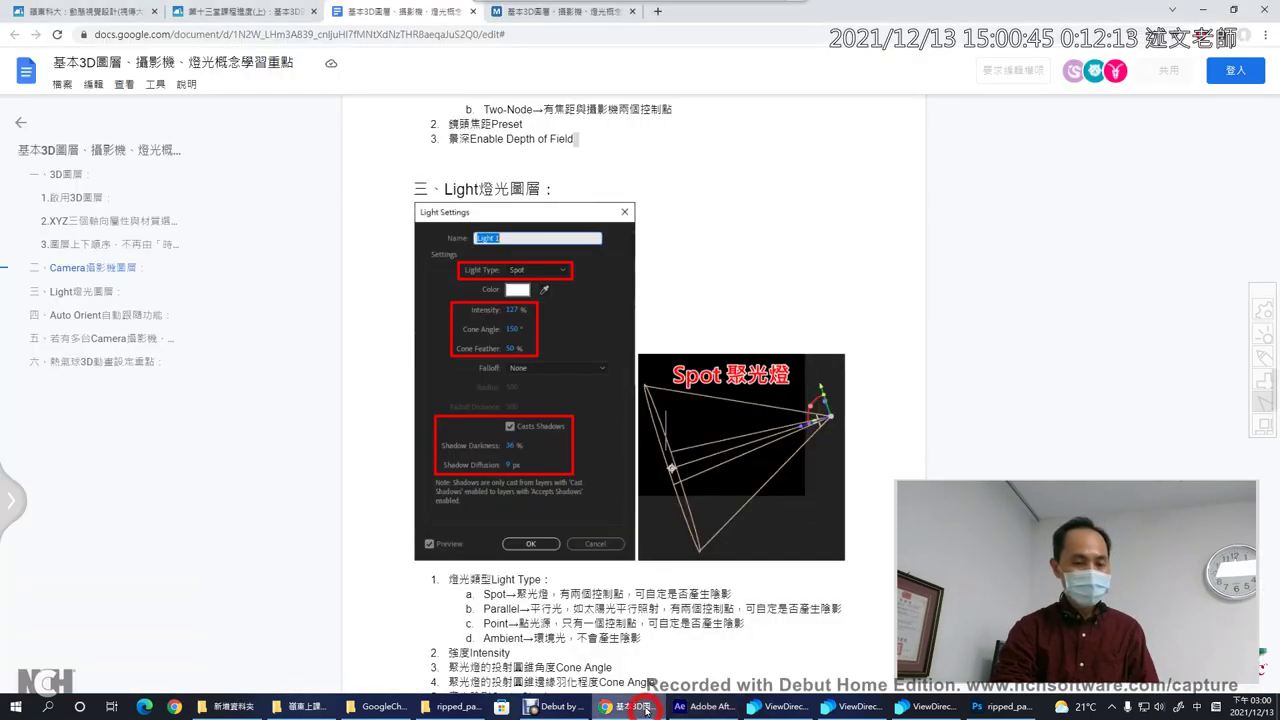
left_click(117, 162)
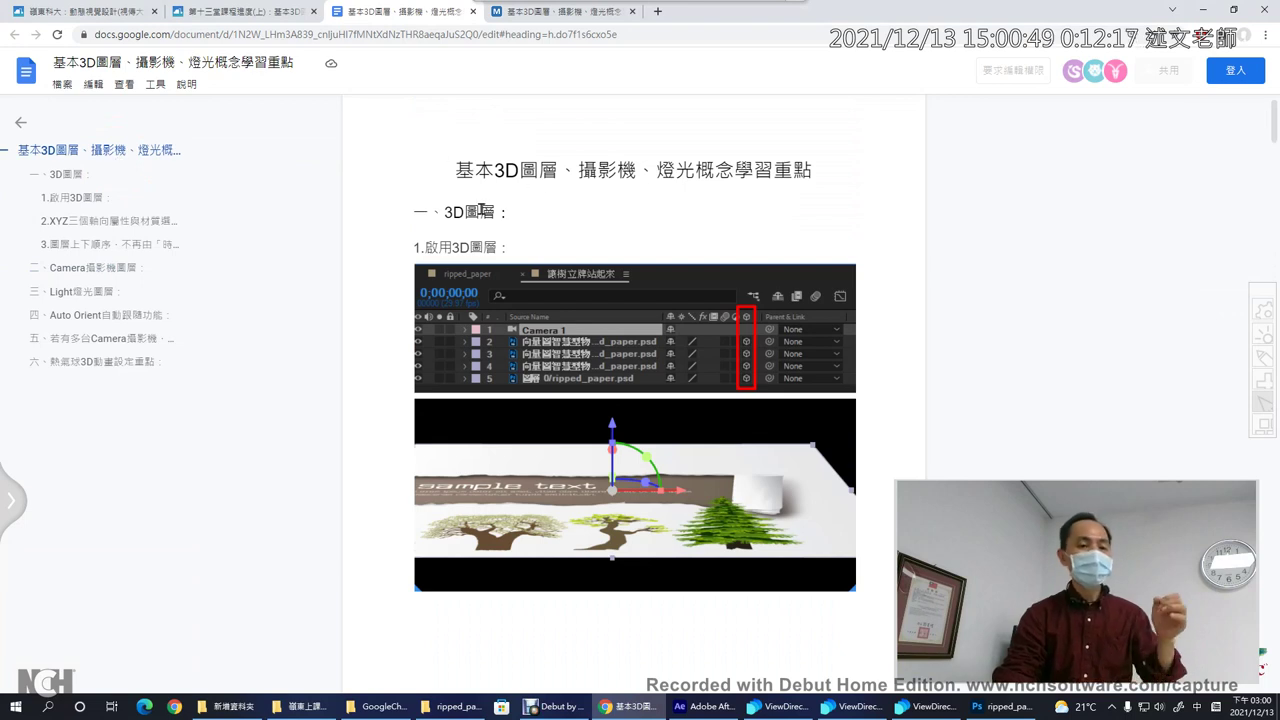
left_click_drag(447, 213, 500, 220)
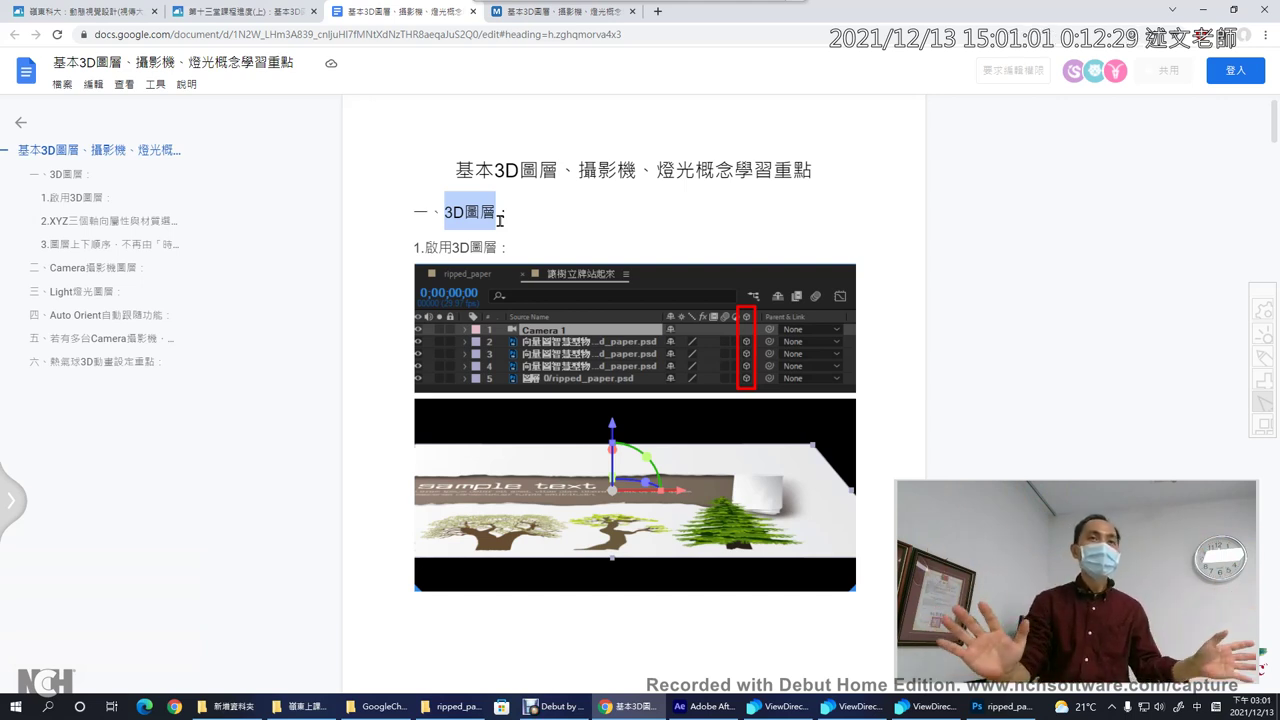
left_click_drag(579, 170, 708, 171)
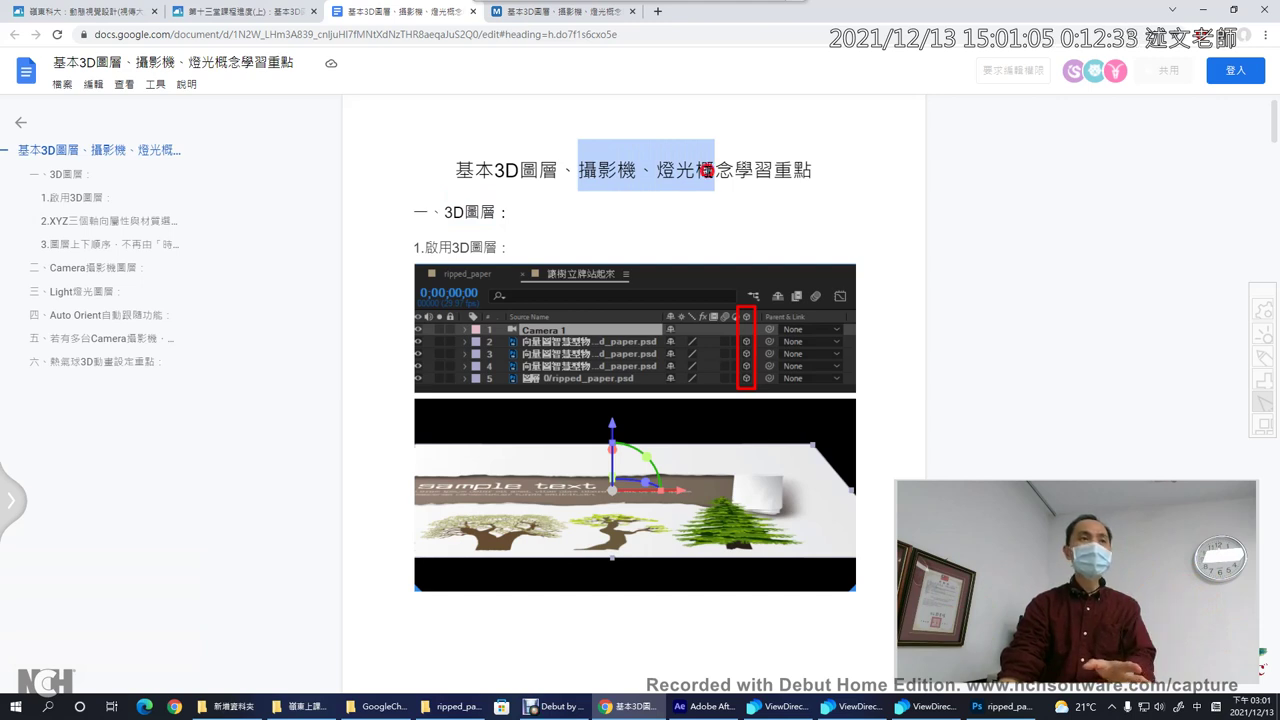
left_click(708, 171)
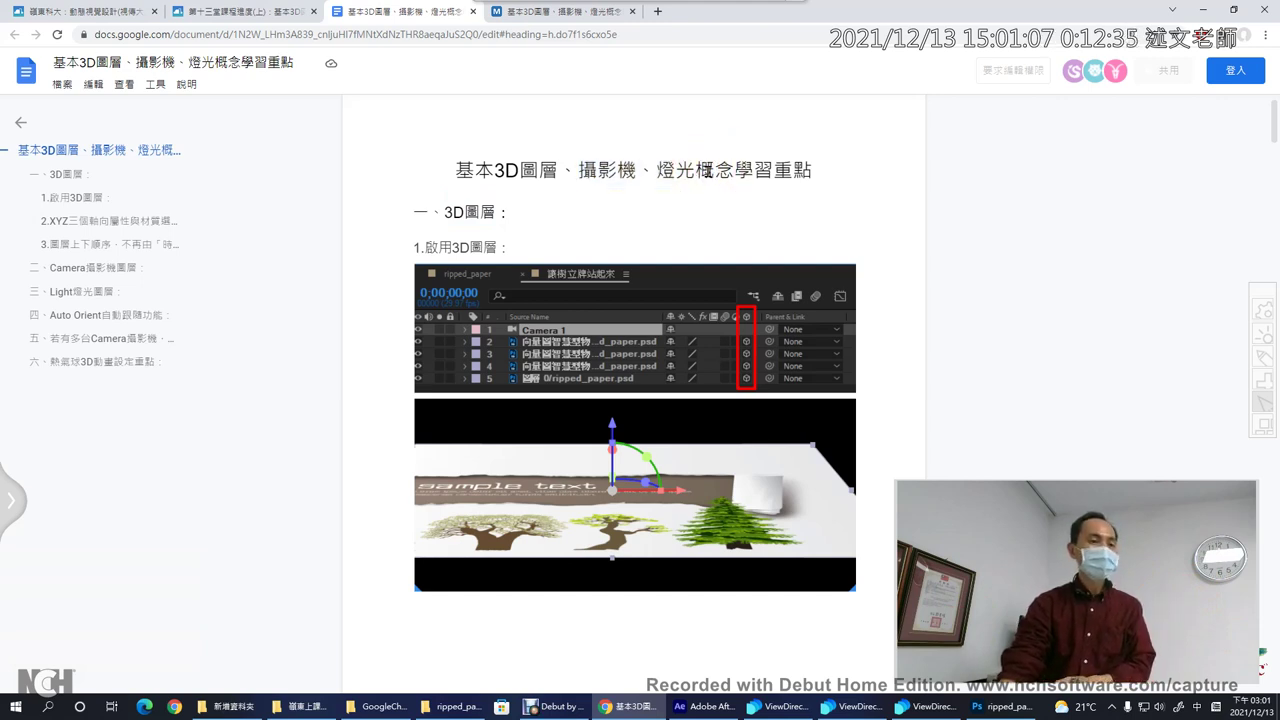
- Switch to the 1know course page and review the lesson 13 task on basic 3D layers, camera and light concepts
left_click(247, 14)
left_click(117, 14)
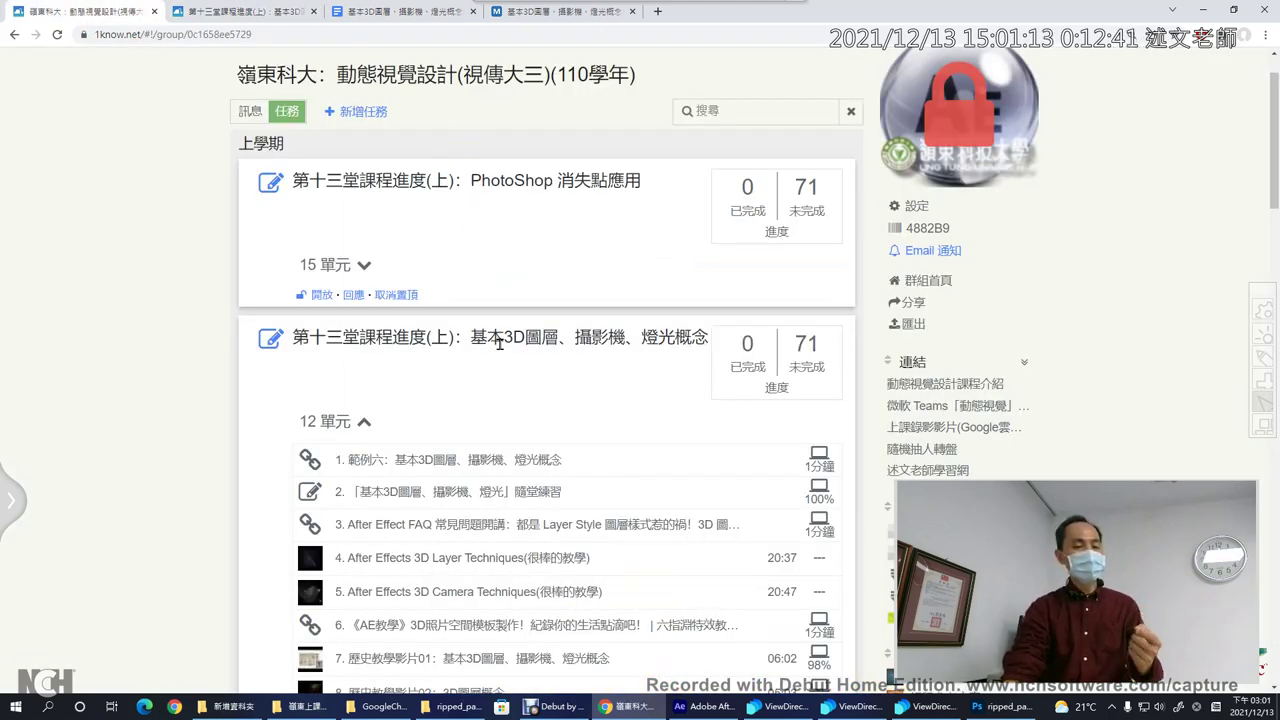
left_click_drag(471, 340, 668, 343)
left_click(677, 343)
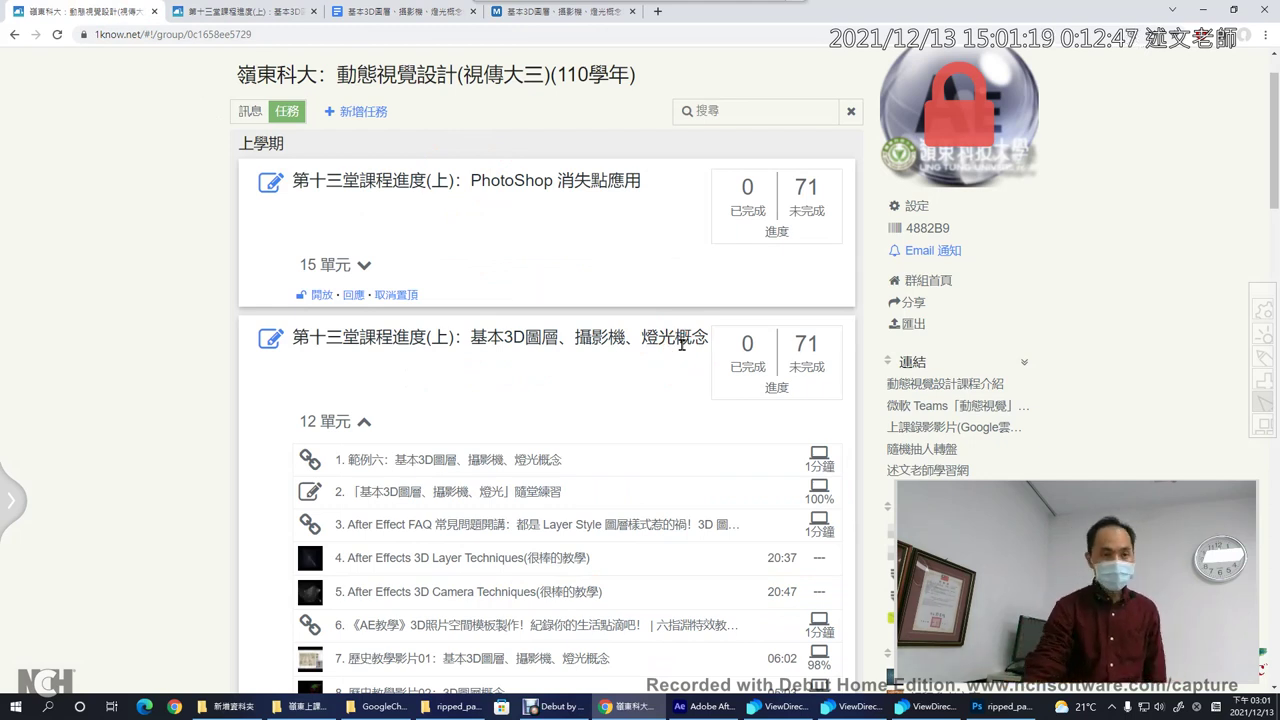
- Switch to the ee-class course 動態視覺設計(一) and open the 分組 topic in its discussion area (討論區)
left_click(551, 22)
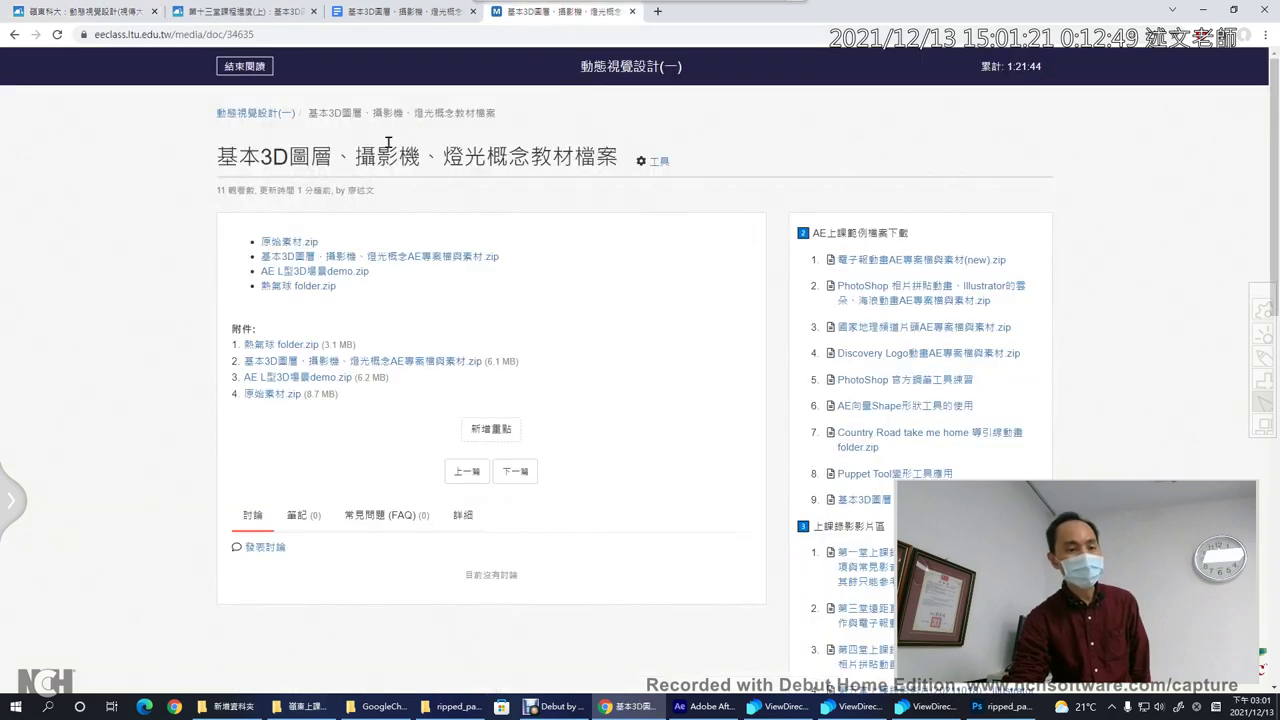
left_click(266, 114)
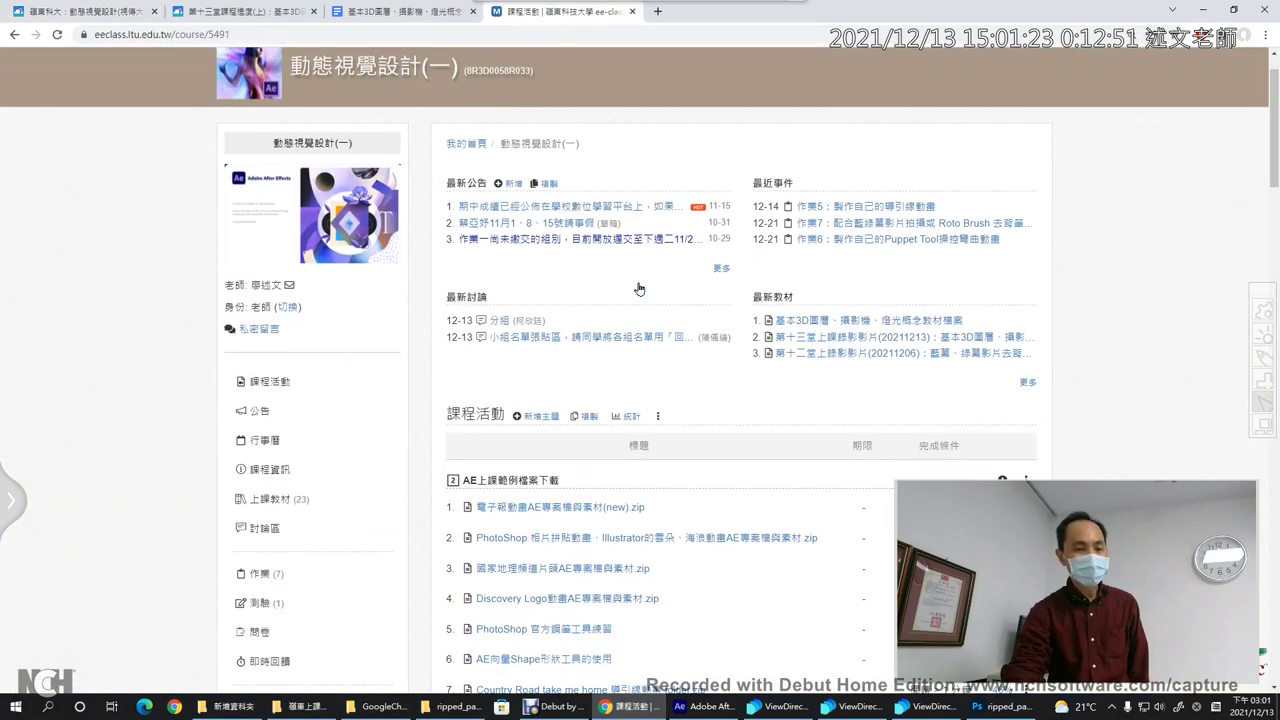
scroll(638, 289, "down", 3)
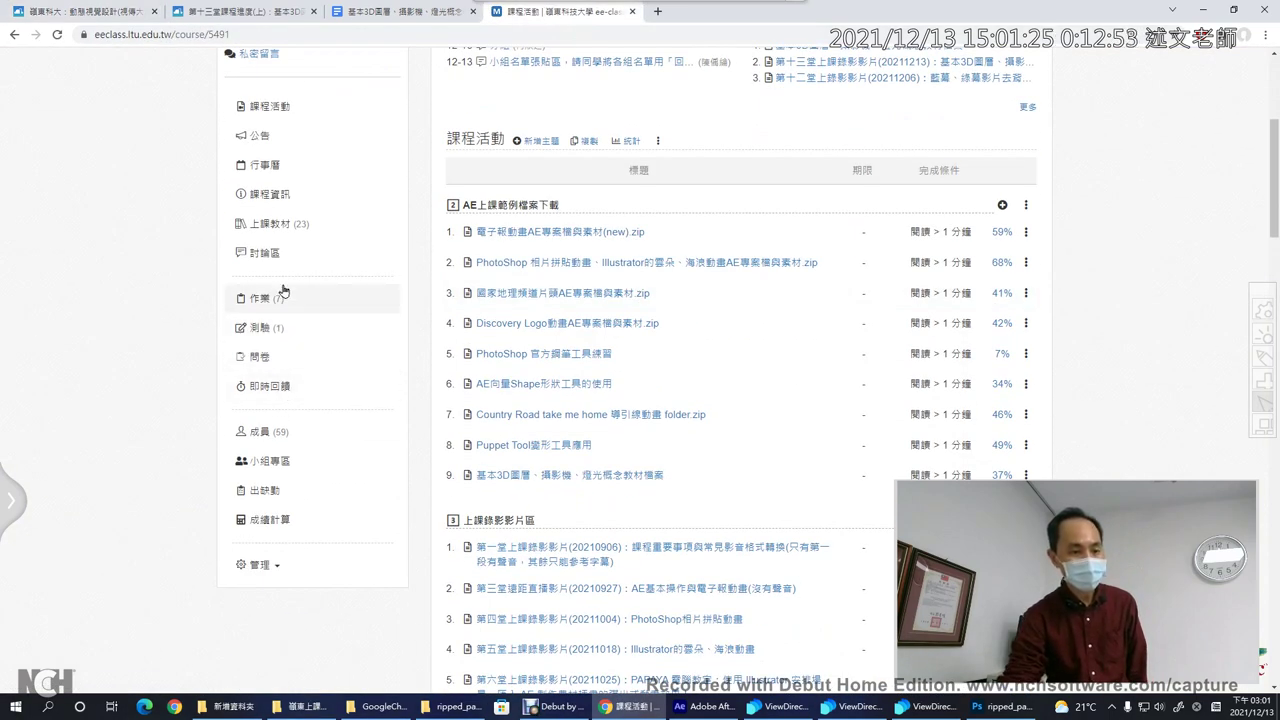
left_click(268, 251)
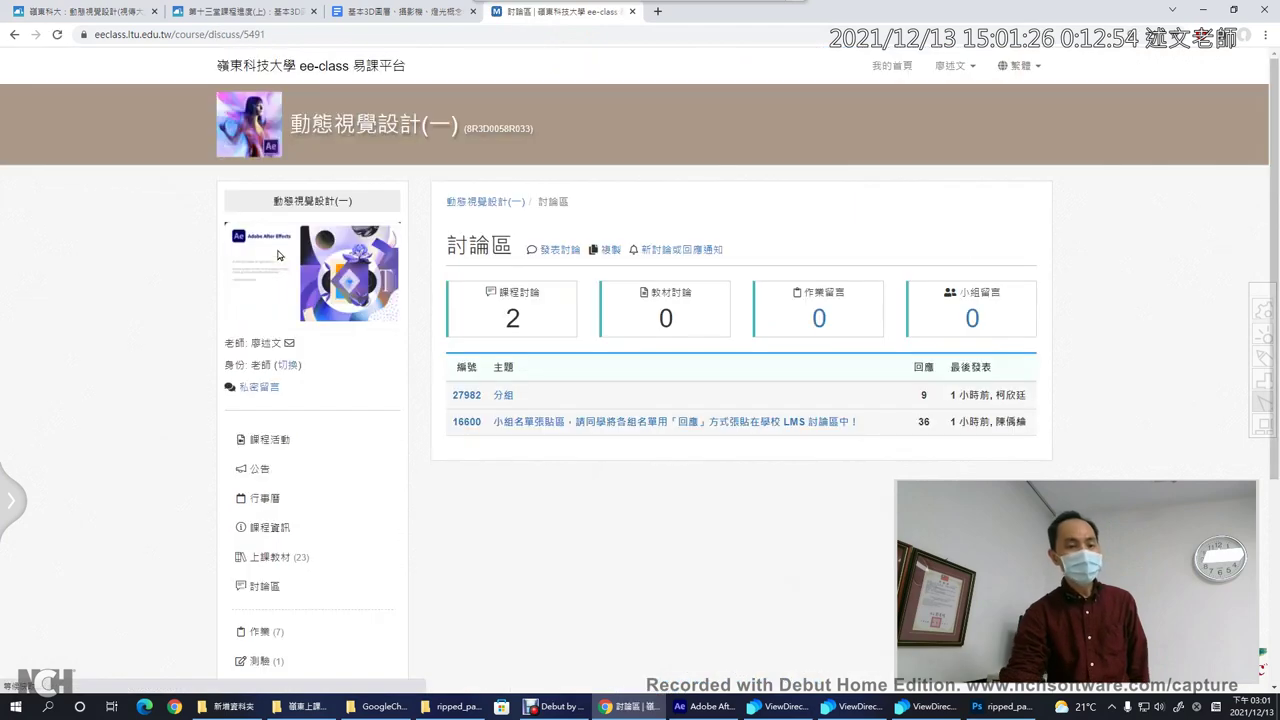
left_click(501, 404)
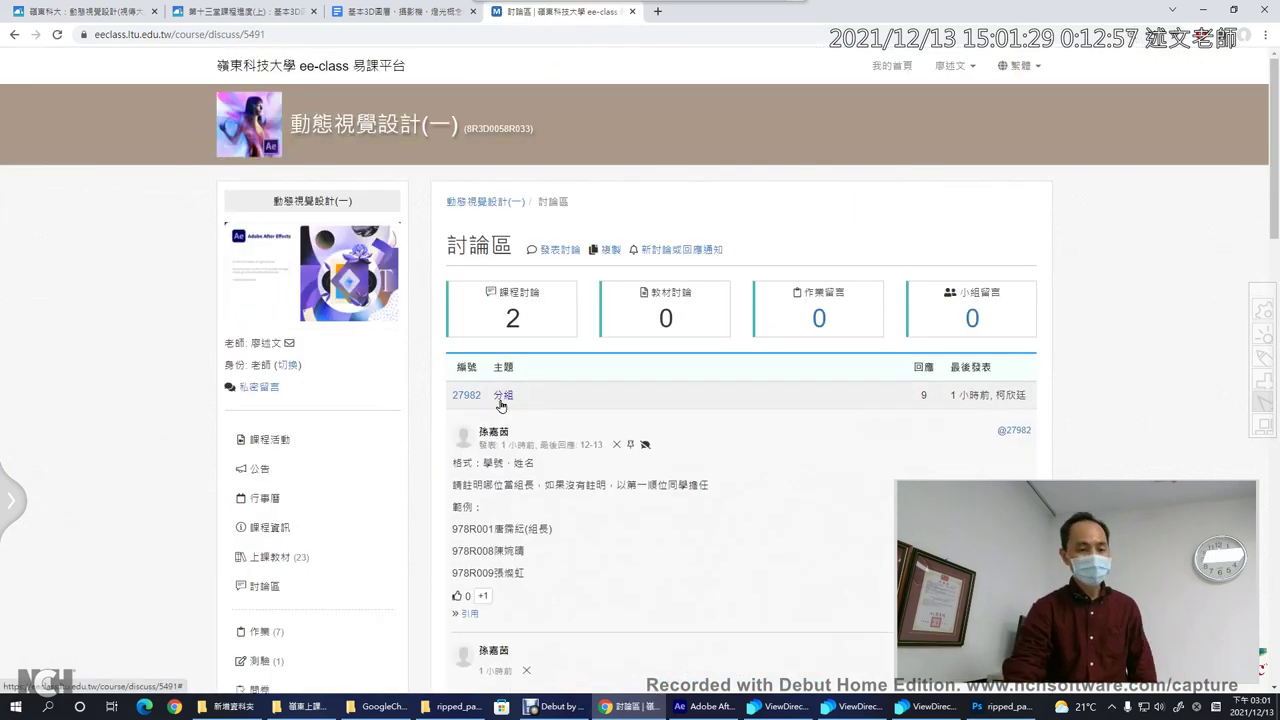
- Review the group member lists posted as replies to the 分組 topic, checking the second reply's incomplete list
scroll(530, 410, "down", 6)
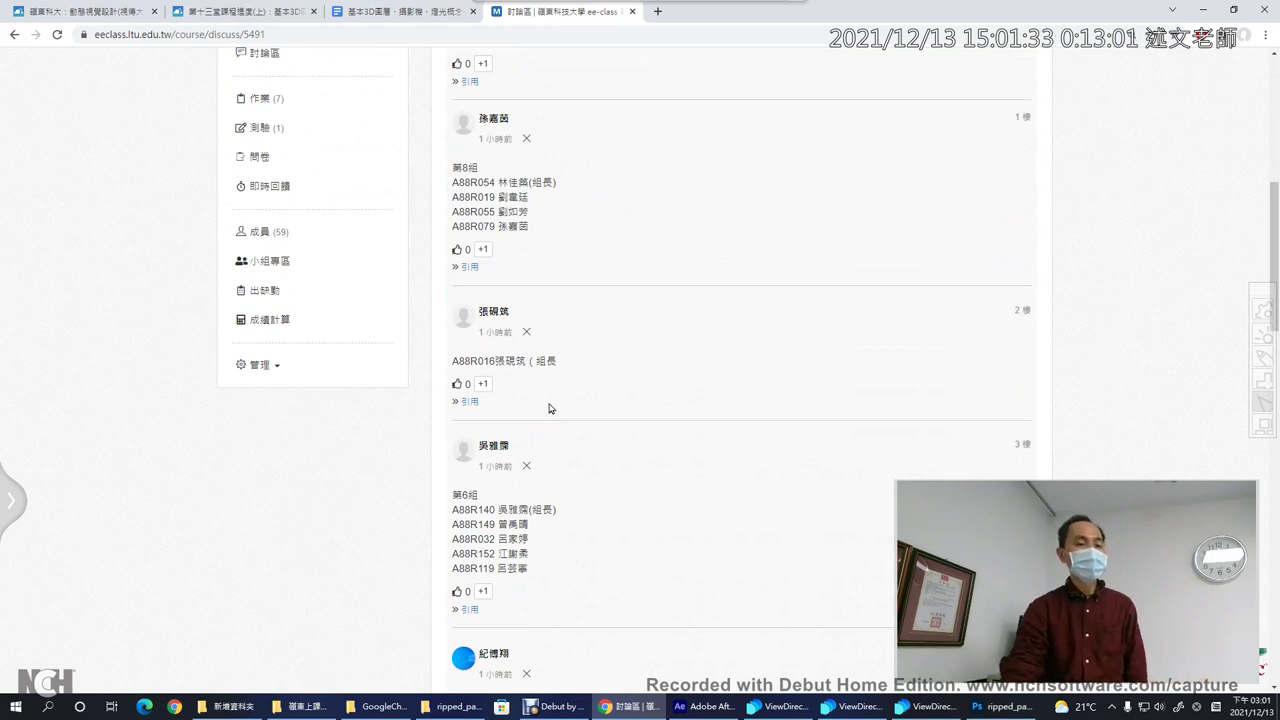
left_click_drag(573, 362, 478, 362)
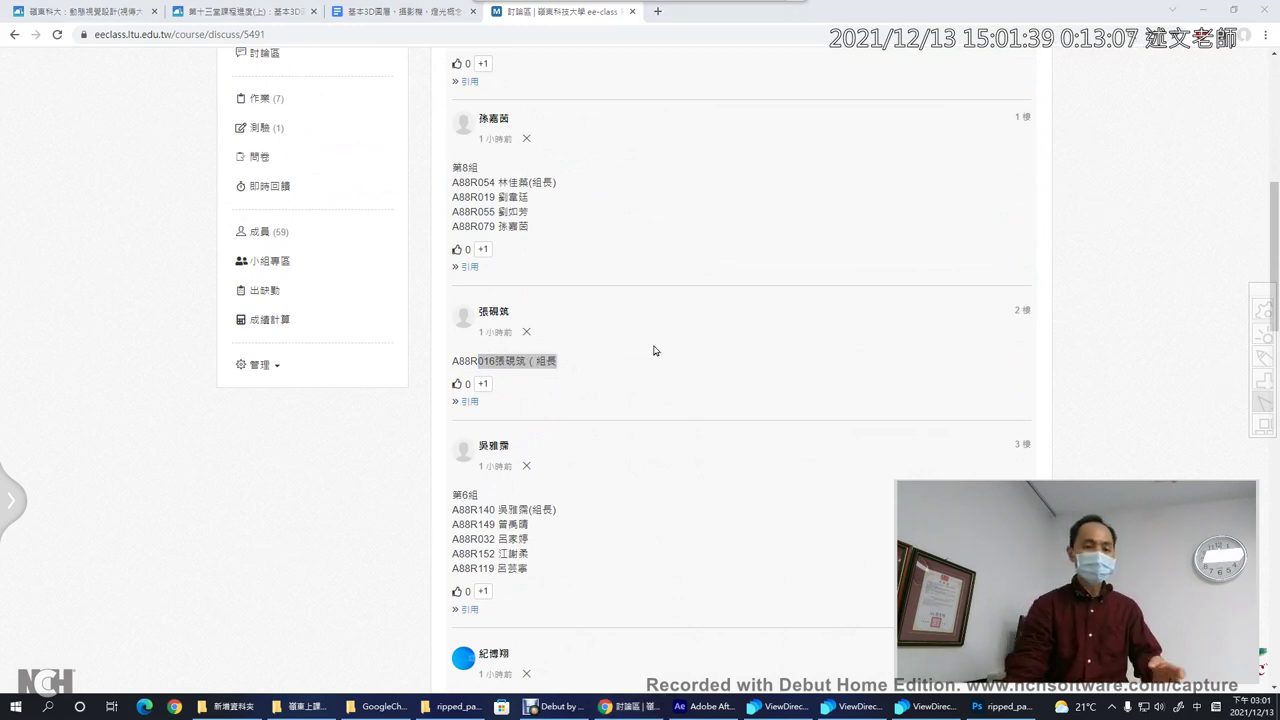
left_click(595, 371)
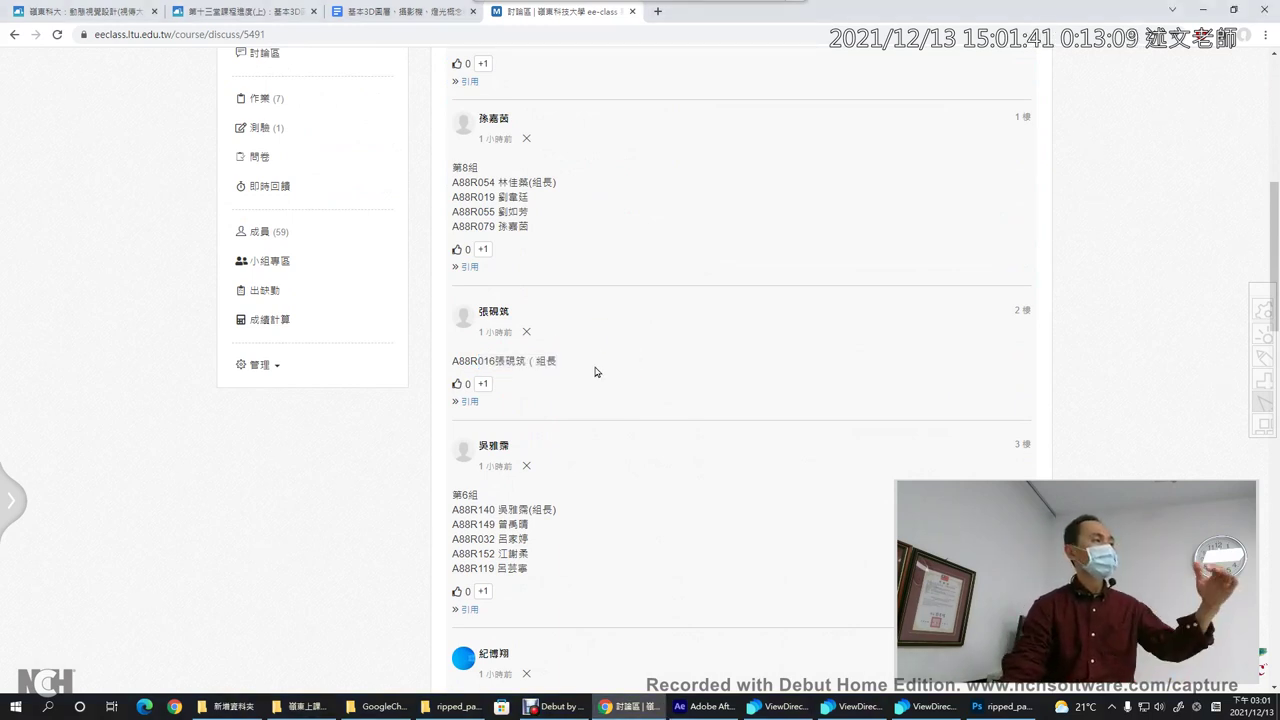
scroll(597, 369, "down", 5)
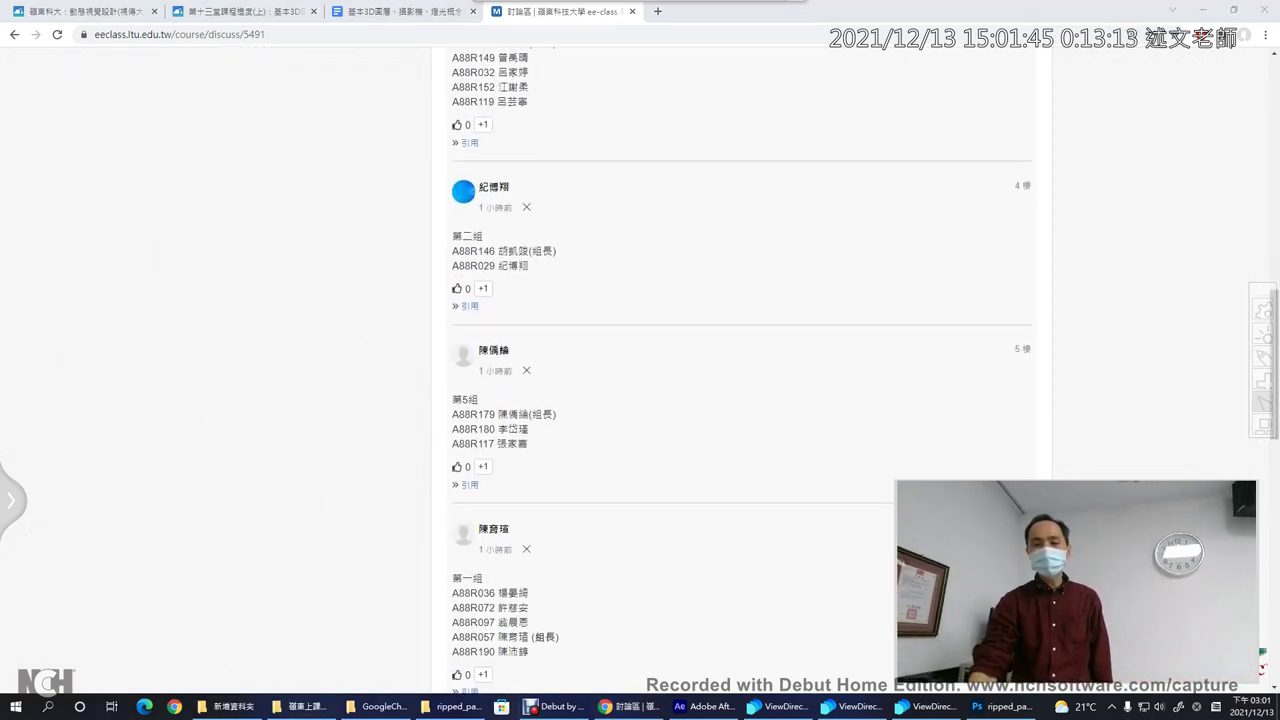
- Bring the Microsoft Teams 「General」 meeting window onto this screen, over the course discussion page
left_click_drag(1279, 104, 393, 86)
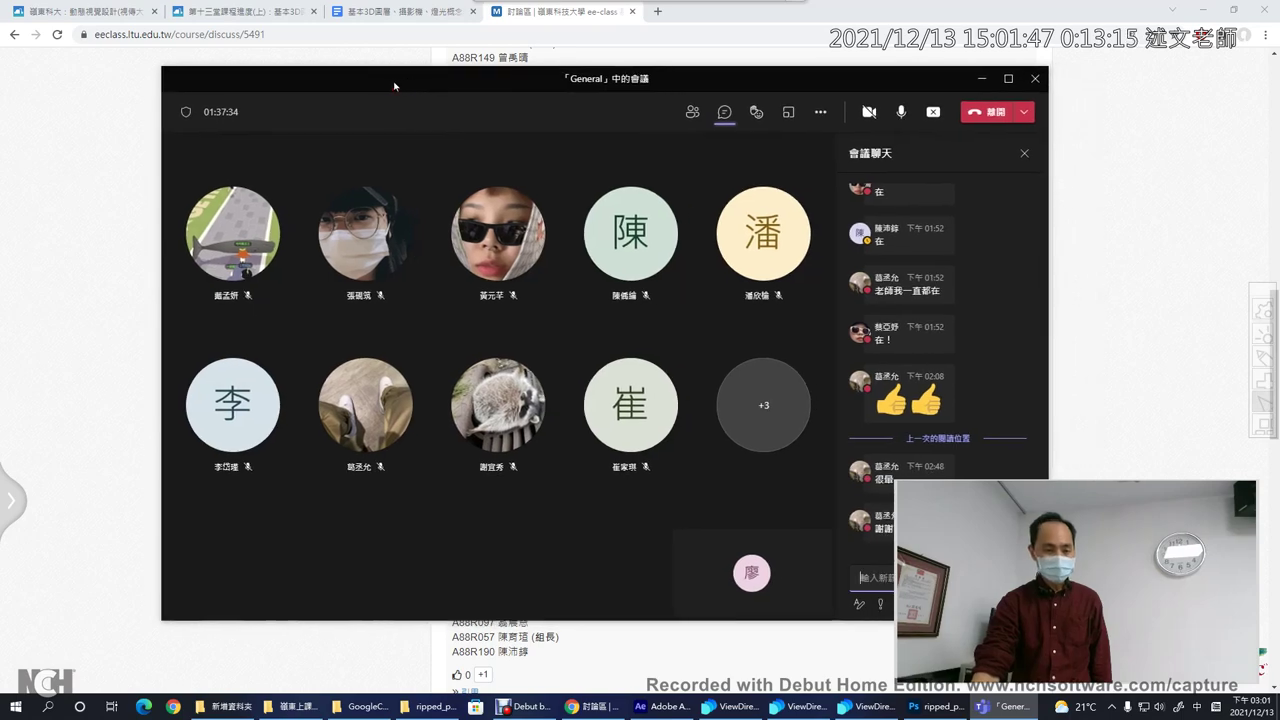